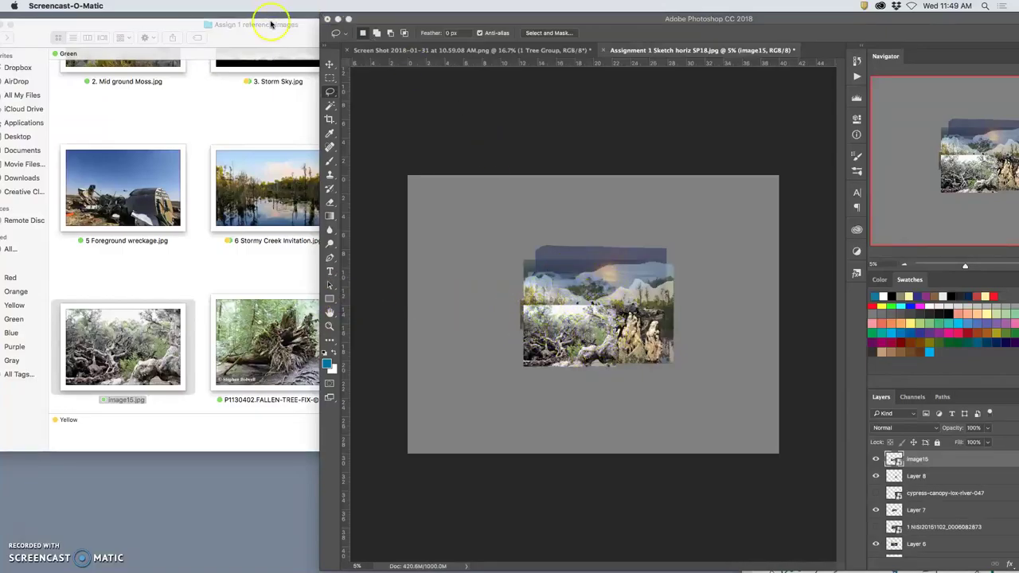
Bring the Photoshop window with the landscape collage sketch to the front
left_click(402, 20)
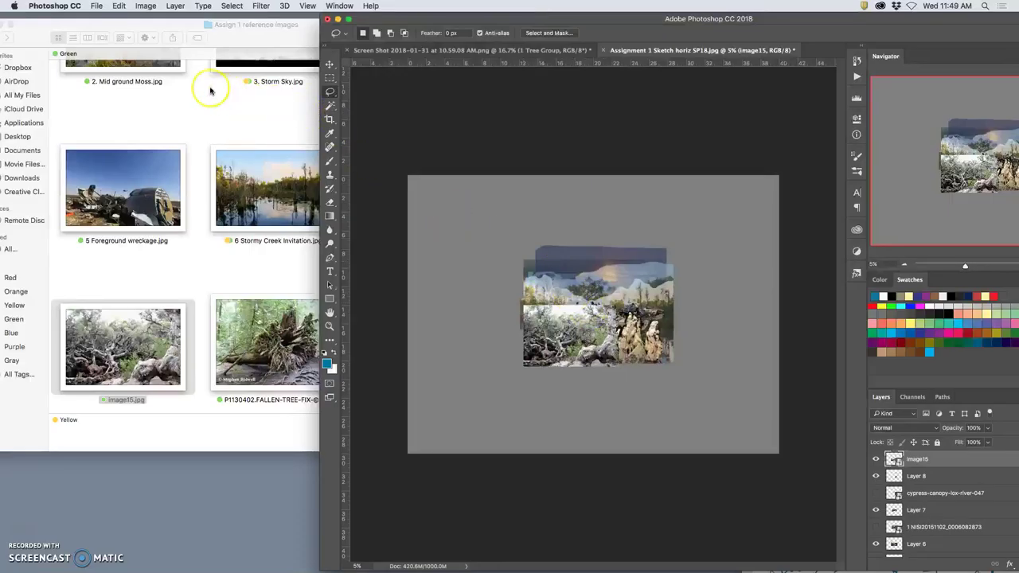
Save As 'Assignment 1 Fantasy Landsape SP18' in Photoshop format, replacing 'Sketch horiz' in the name
left_click(96, 6)
left_click(151, 116)
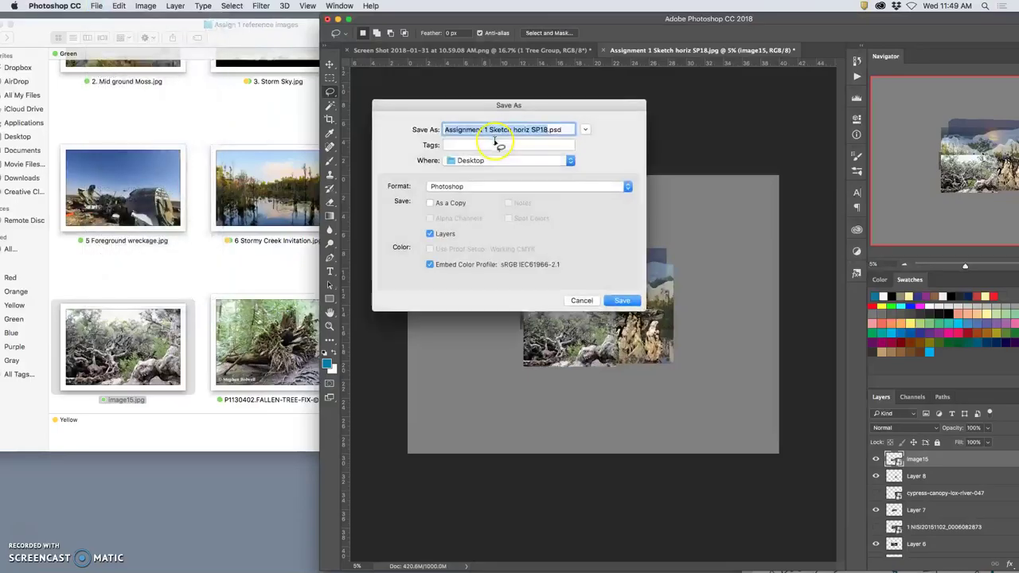
left_click(492, 130)
left_click_drag(491, 130, 531, 129)
type("Fantasy")
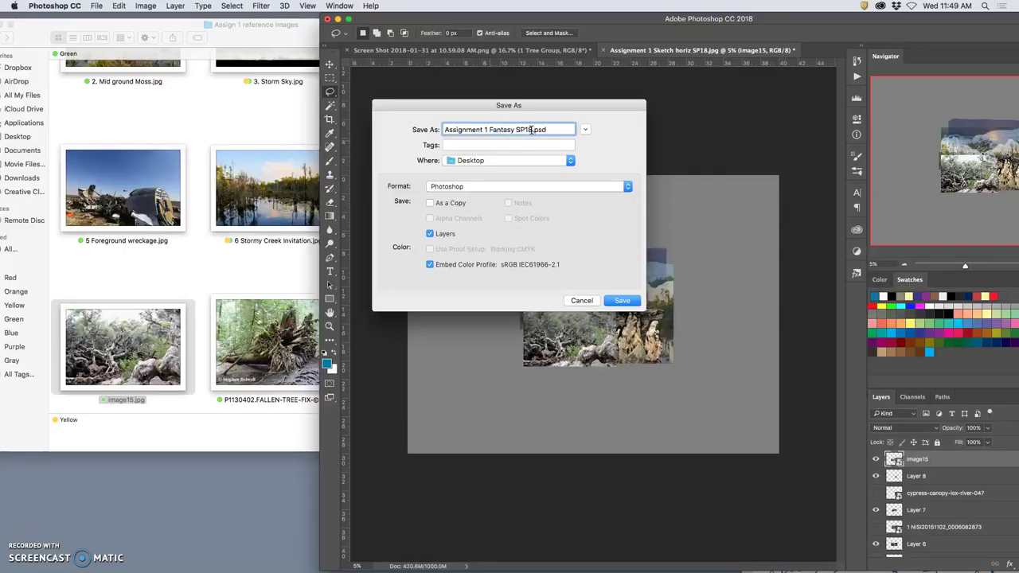
type("ndsape")
key("Return")
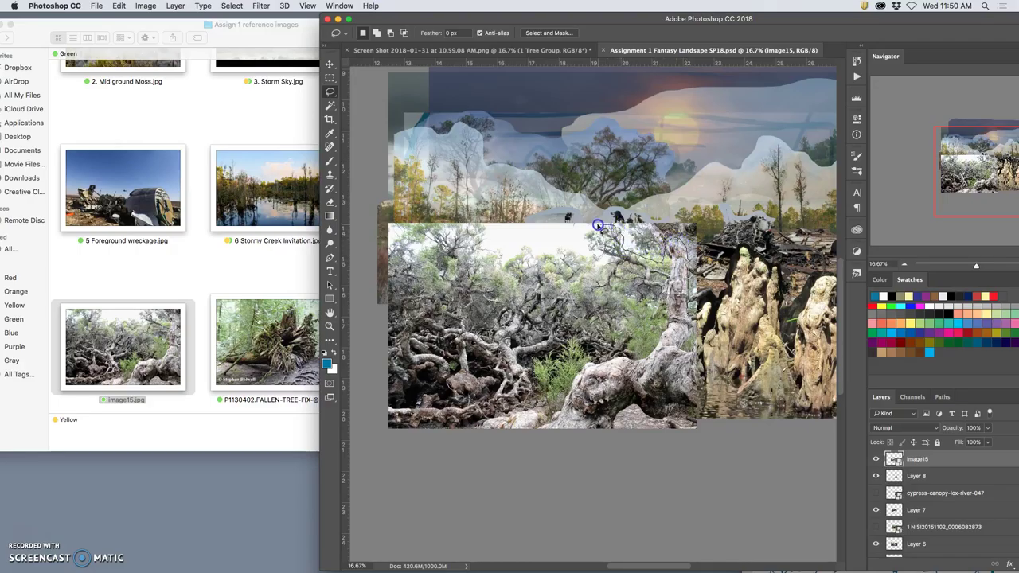
Lasso-trace the gnarled oak trees in image15, copy them to Layer 9, and hide image15
left_click_drag(585, 250, 585, 254)
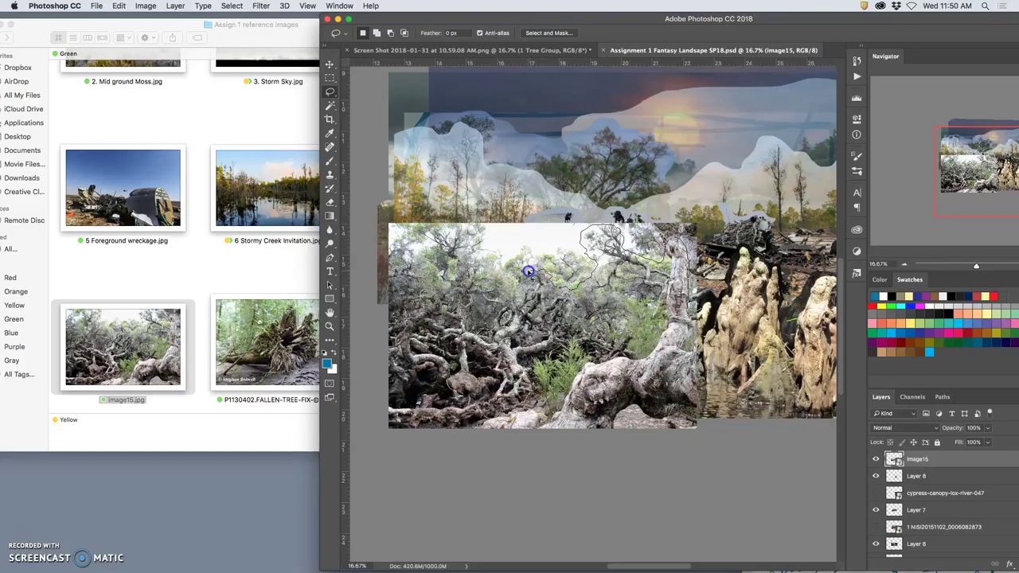
left_click_drag(510, 284, 479, 249)
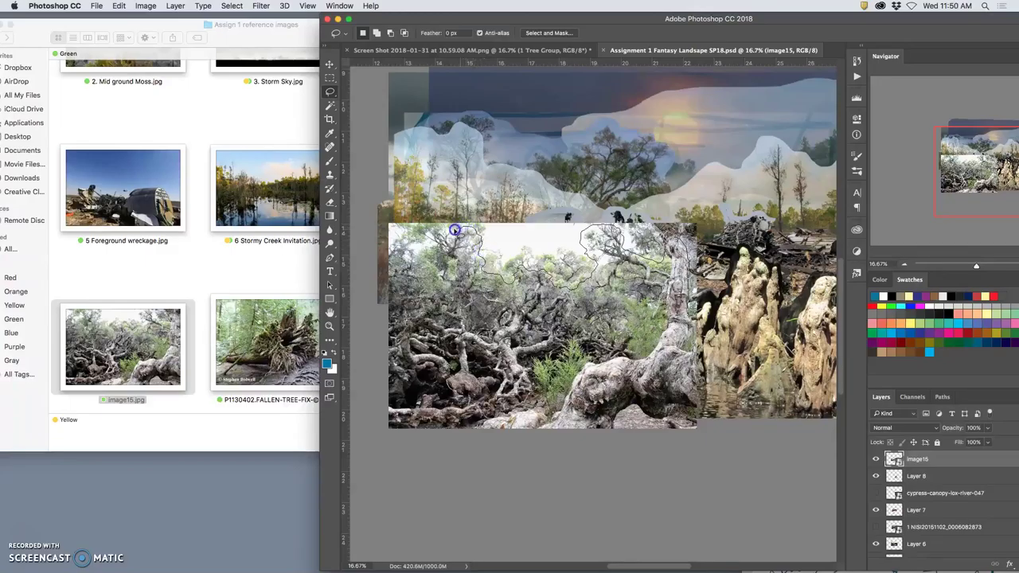
left_click_drag(449, 231, 430, 233)
mouse_move(386, 256)
left_mouse_down()
mouse_move(377, 369)
mouse_move(443, 451)
mouse_move(619, 470)
left_mouse_up()
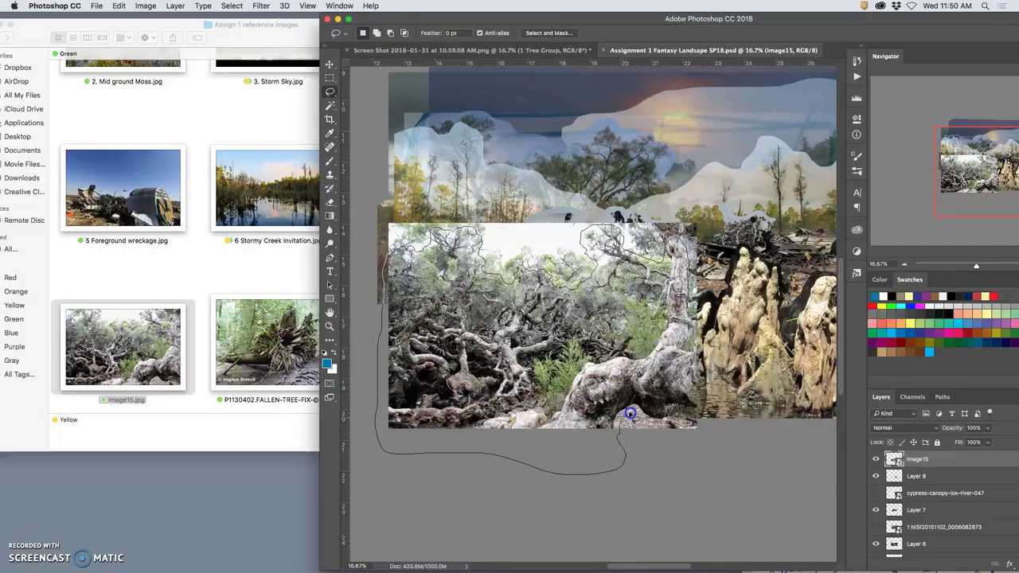
left_click_drag(642, 419, 659, 422)
left_click_drag(705, 320, 704, 324)
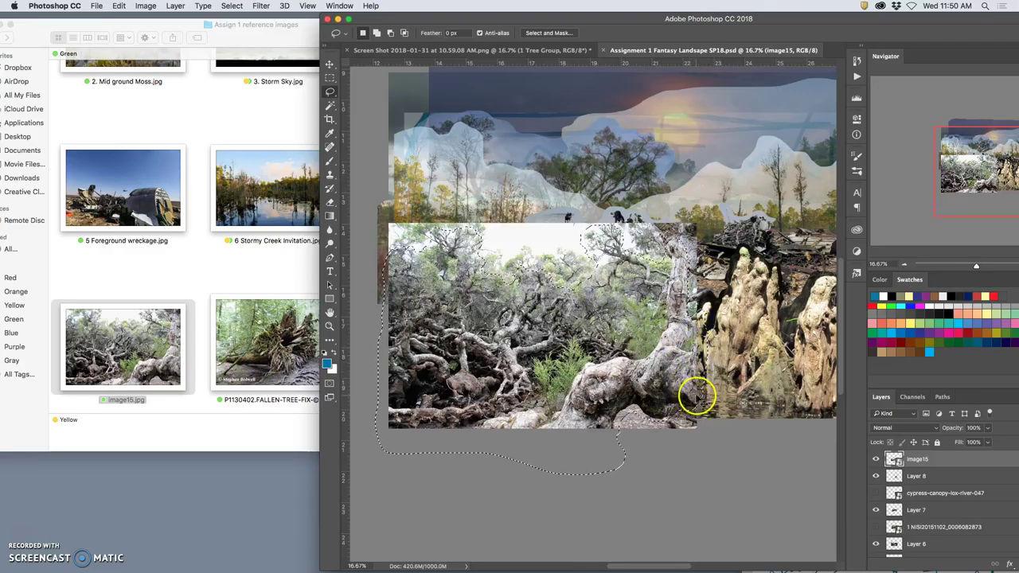
key("super+j")
left_click(876, 476)
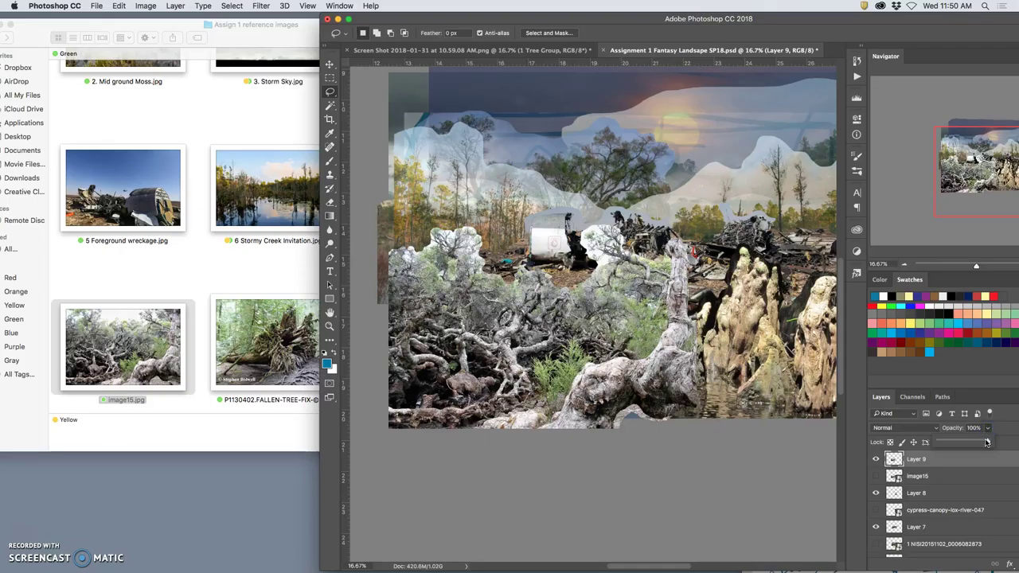
Set Layer 9's opacity to about 83% and move Layer 8 directly beneath it
left_click_drag(979, 444, 969, 443)
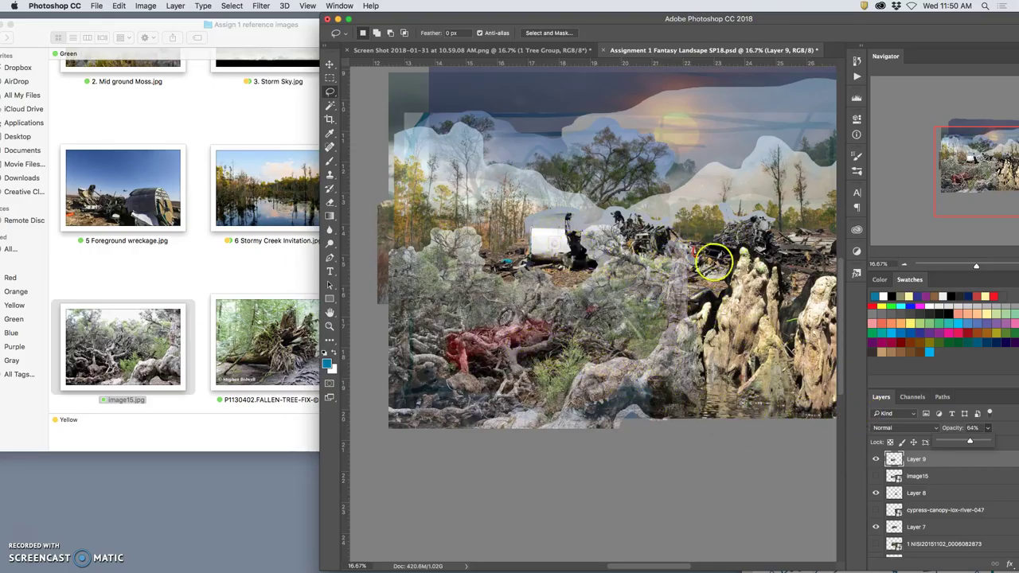
left_click_drag(970, 444, 953, 443)
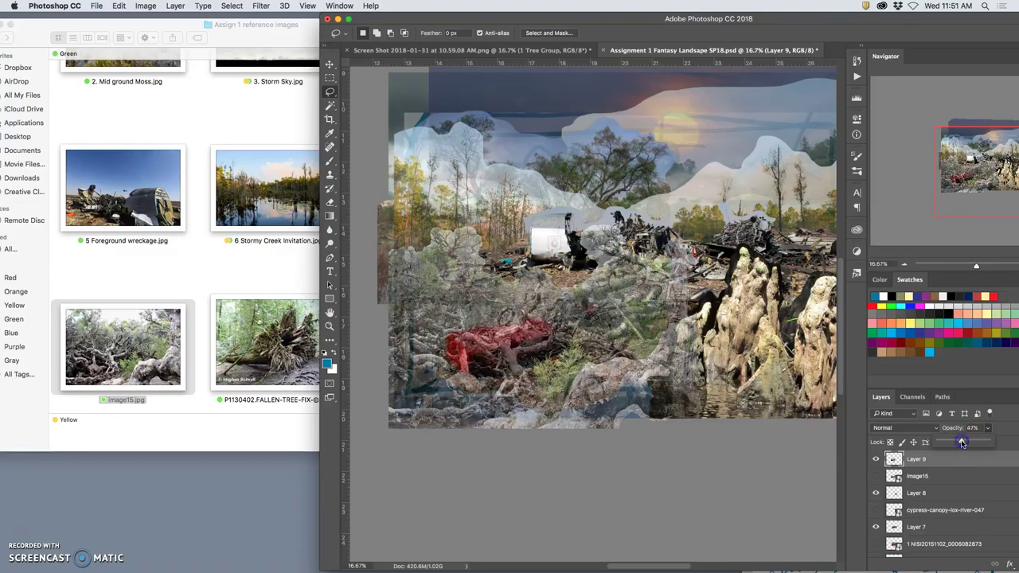
left_click_drag(960, 442, 965, 443)
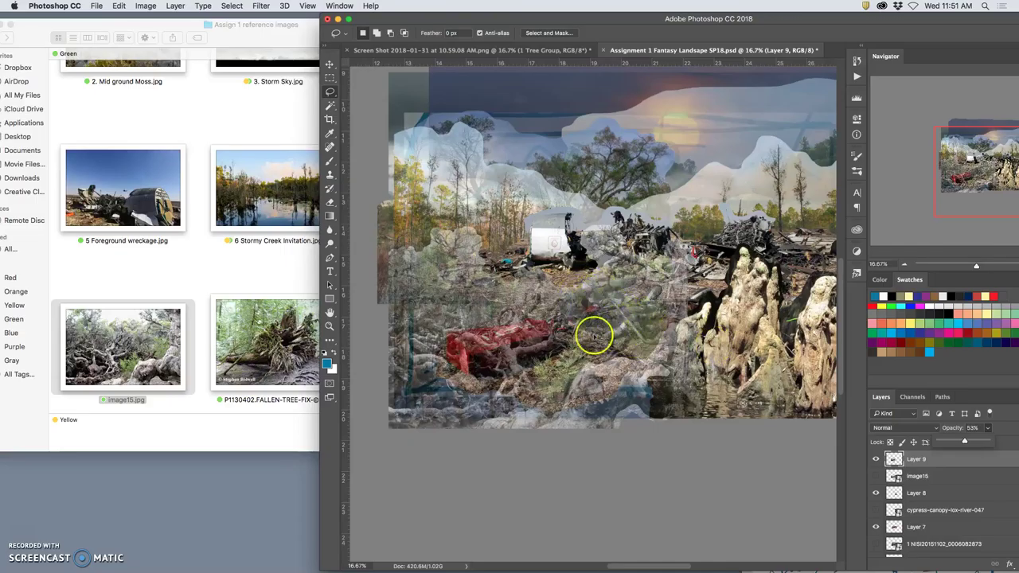
left_click_drag(971, 440, 981, 442)
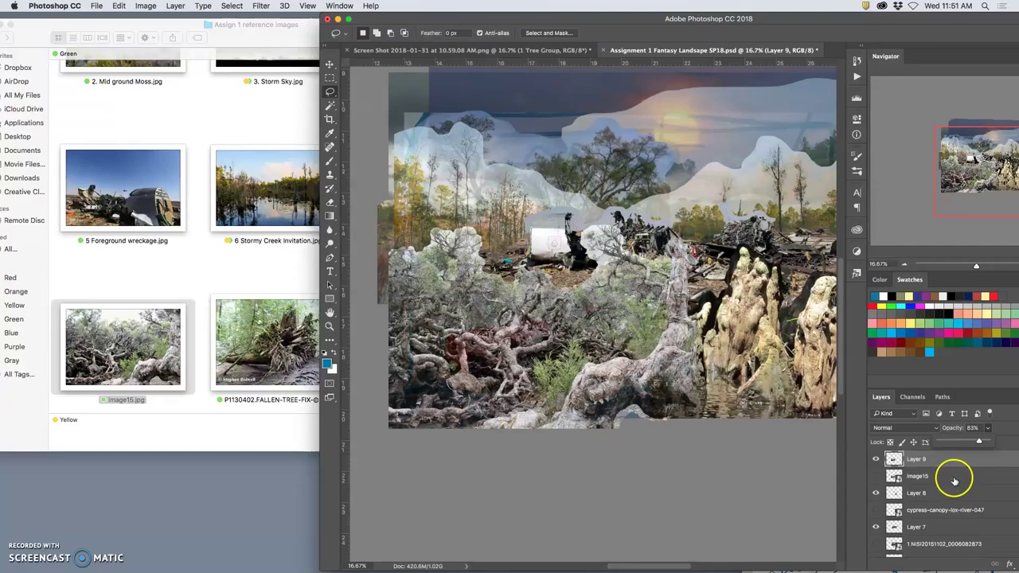
left_click_drag(948, 477, 936, 455)
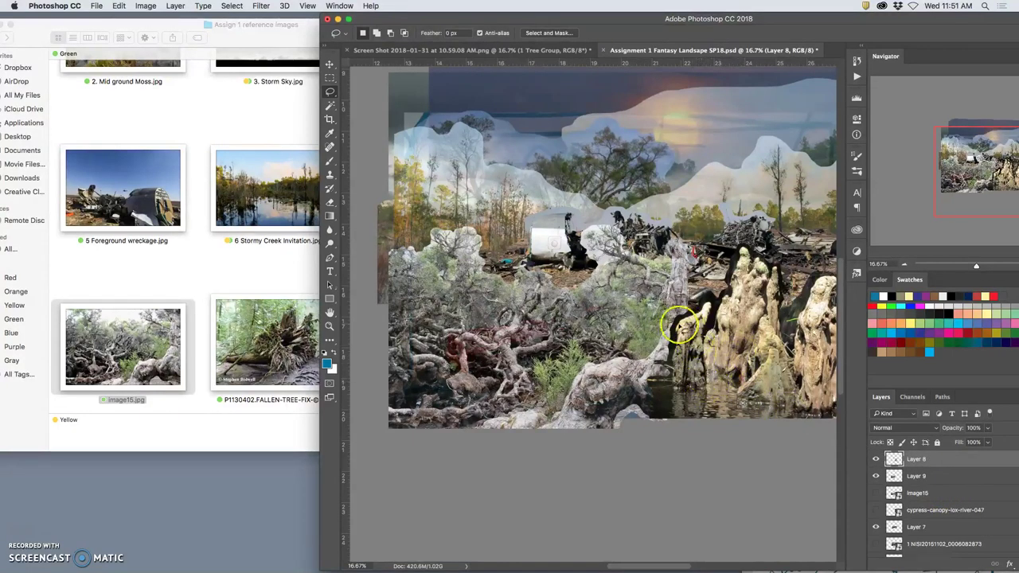
left_click_drag(893, 460, 916, 478)
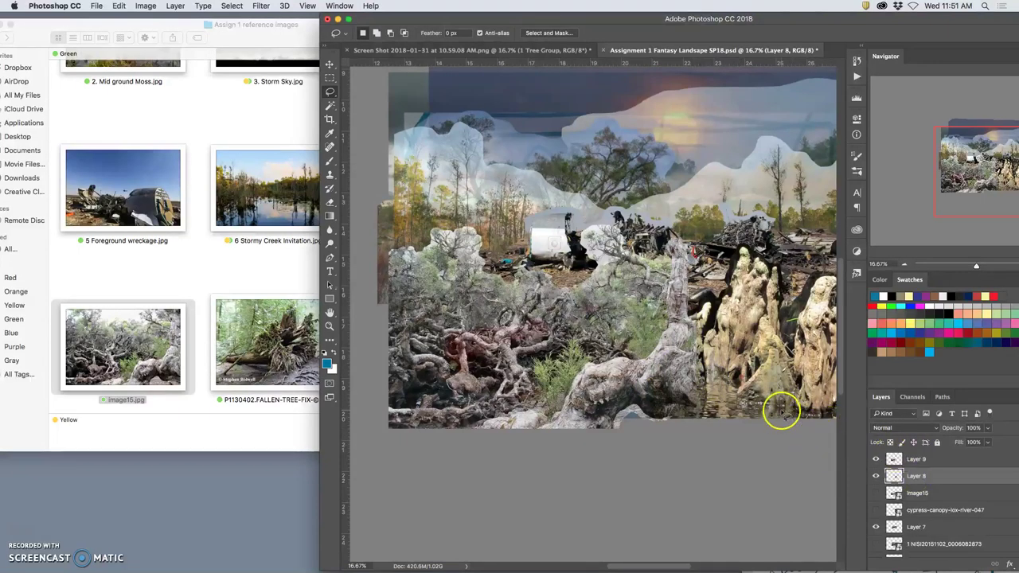
Zoom out, then place Layer 7 under Layer 8 and Layer 6 under Layer 7
scroll(753, 409, "right", 3)
scroll(754, 409, "right", 2)
scroll(754, 409, "left", 2)
scroll(752, 407, "left", 1)
scroll(748, 407, "left", 1)
key("ctrl+minus")
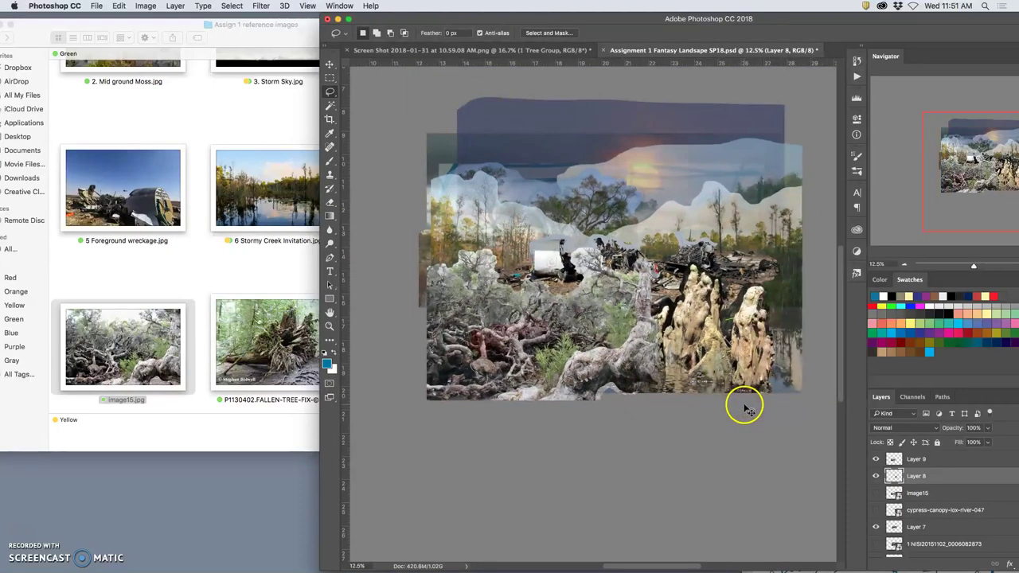
scroll(699, 405, "up", 3)
scroll(691, 398, "down", 1)
scroll(682, 391, "down", 2)
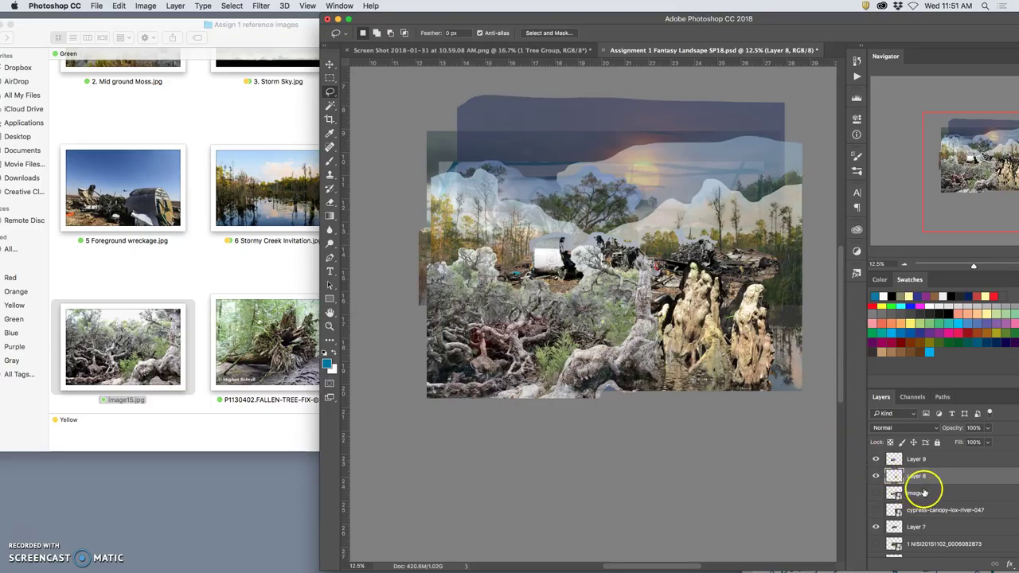
mouse_move(929, 527)
left_mouse_down()
mouse_move(923, 492)
mouse_move(926, 553)
left_mouse_up()
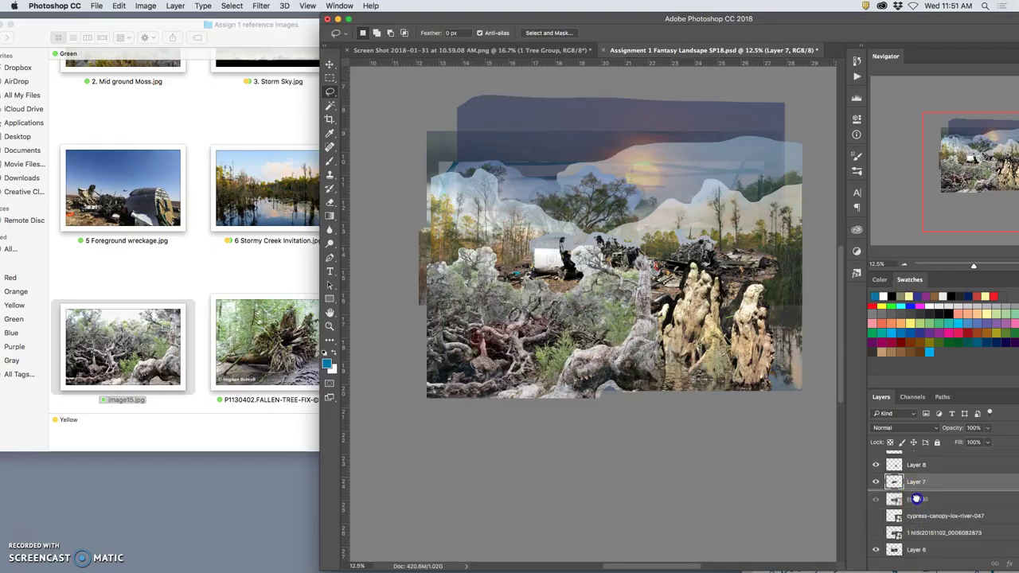
left_click_drag(926, 553, 919, 495)
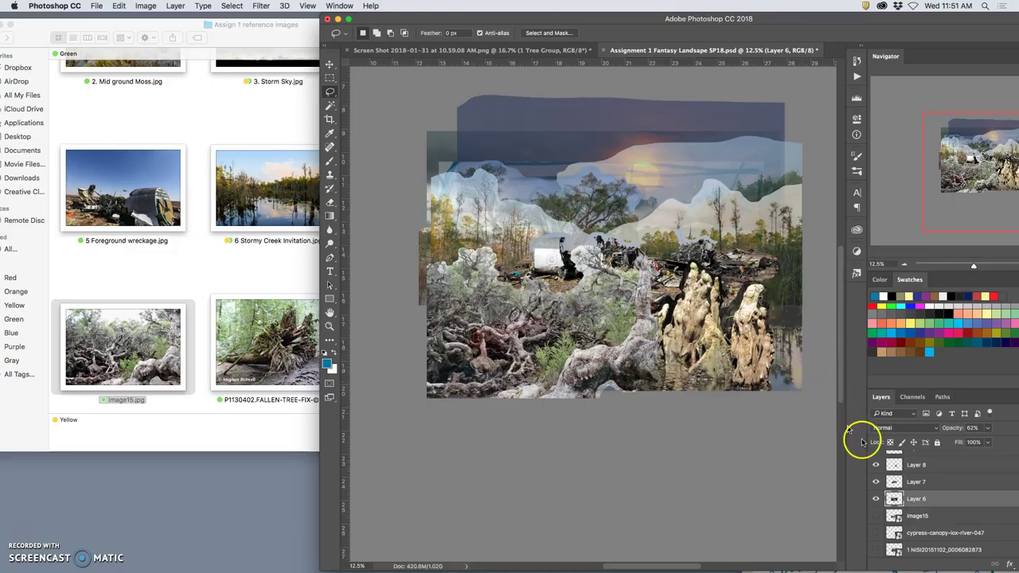
Move Layer 5 up beneath Layer 6, undoing an accidental Storm Sky move
scroll(913, 516, "down", 5)
scroll(913, 516, "up", 2)
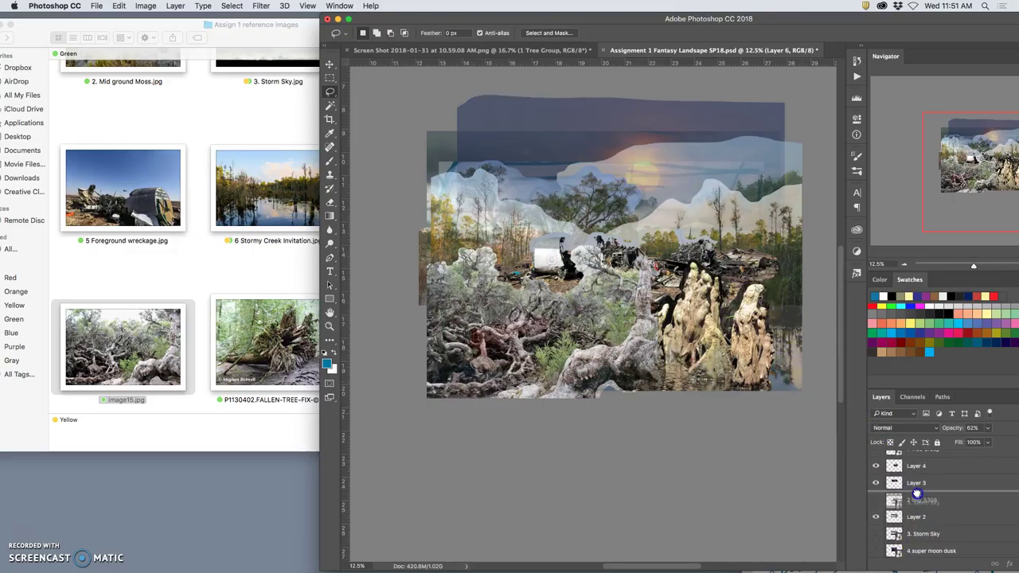
left_click_drag(919, 519, 916, 490)
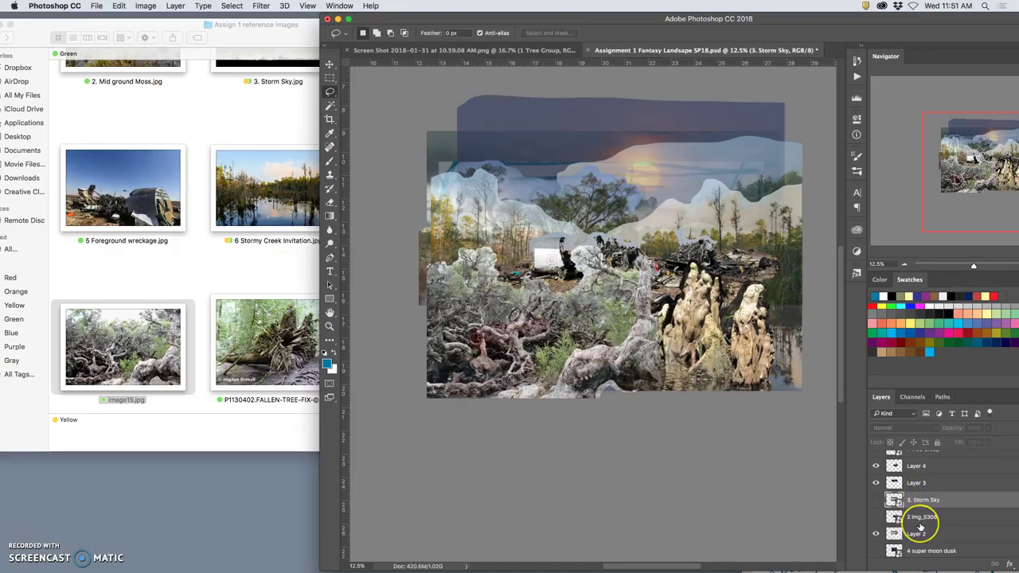
key("super+z")
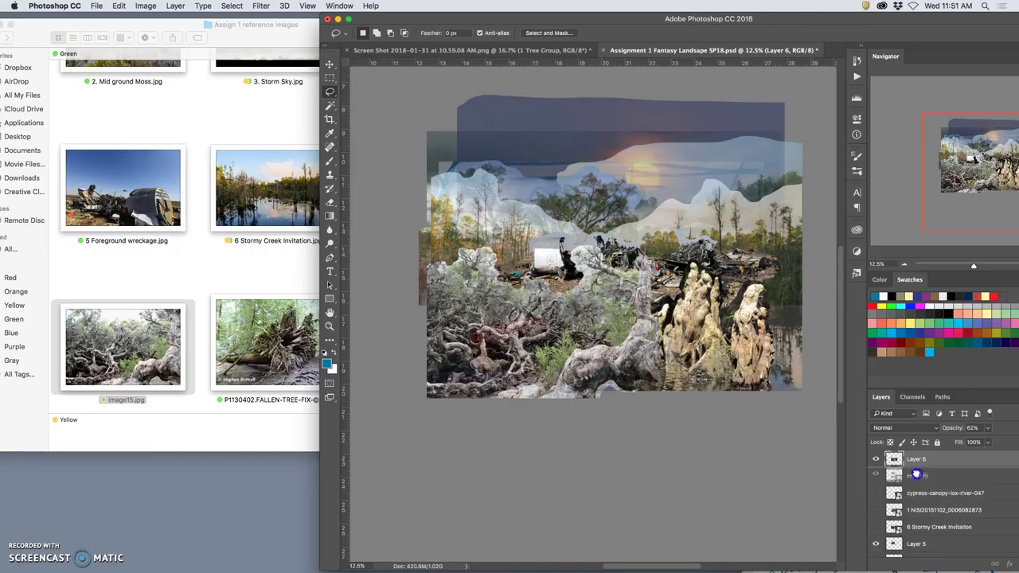
left_click_drag(925, 543, 923, 471)
Select Layers 4 and 3 together and move them up the stack
scroll(936, 503, "up", 3)
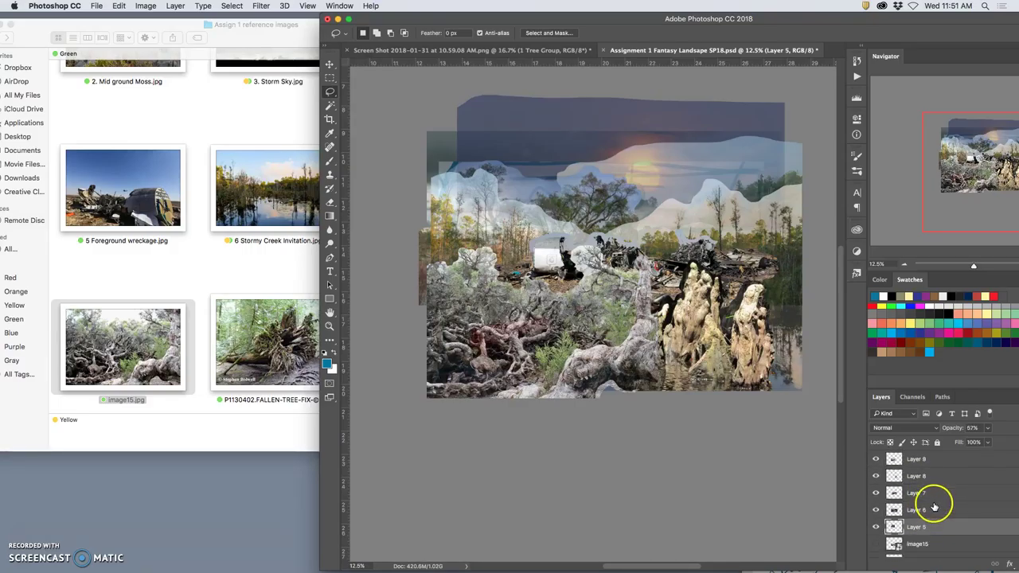
scroll(935, 505, "down", 2)
scroll(935, 505, "down", 2)
scroll(936, 504, "down", 2)
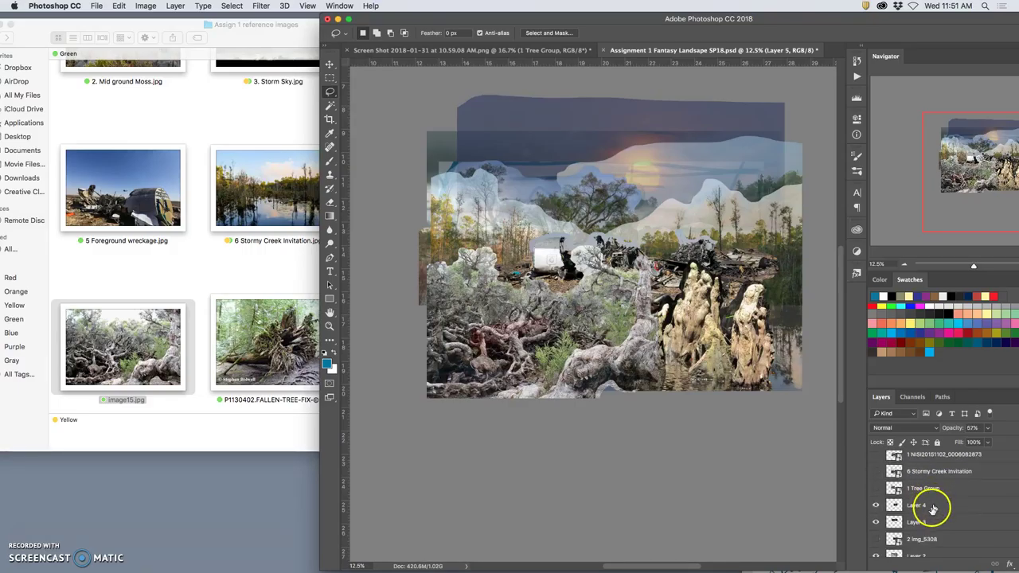
left_click(931, 507)
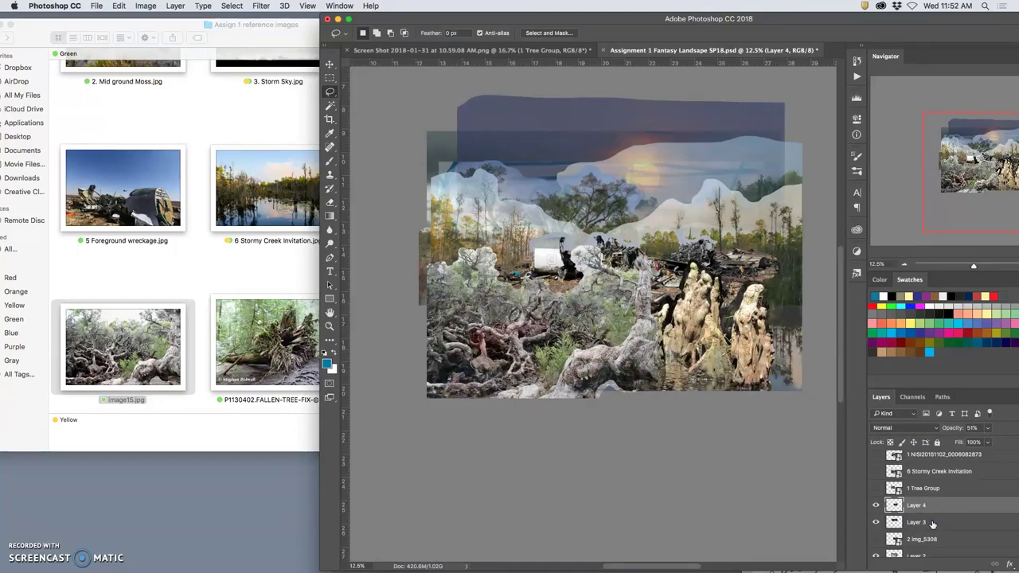
left_click(933, 522, "shift")
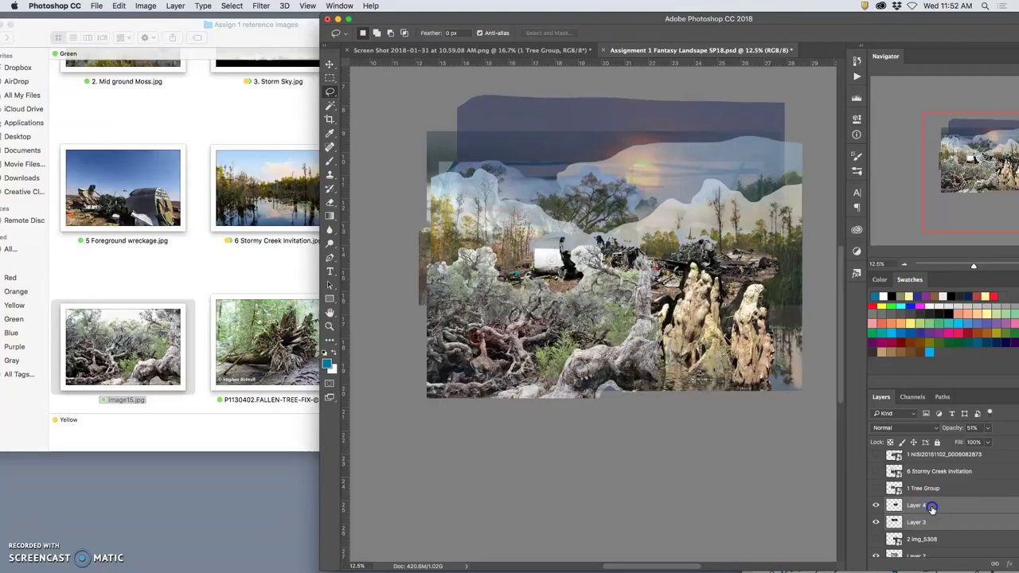
mouse_move(931, 516)
left_mouse_down()
mouse_move(923, 450)
mouse_move(922, 487)
left_mouse_up()
Reposition Layer 2 so it sits one step above image15
scroll(923, 489, "up", 5)
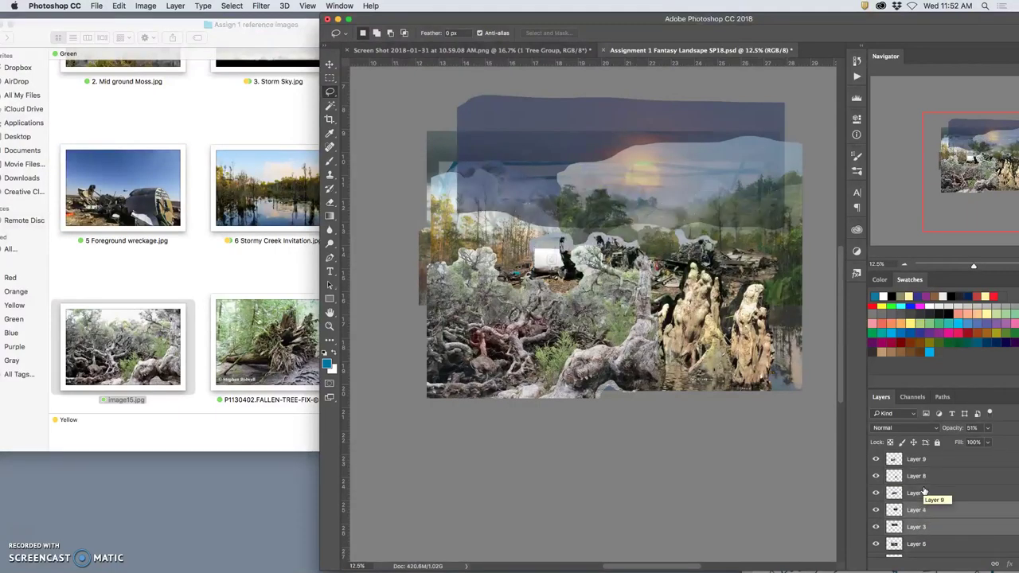
scroll(923, 489, "down", 3)
scroll(923, 491, "up", 2)
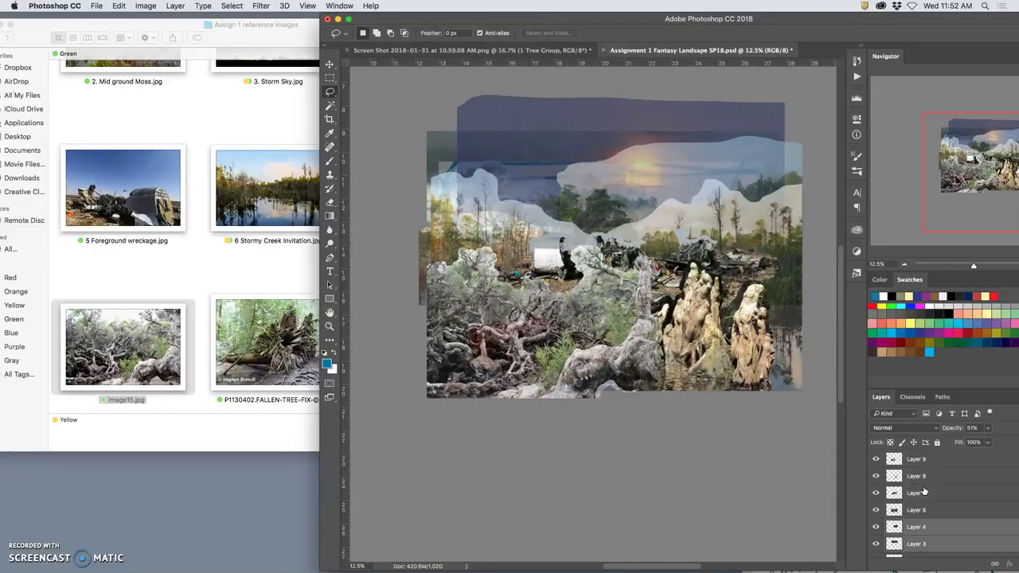
scroll(923, 491, "down", 3)
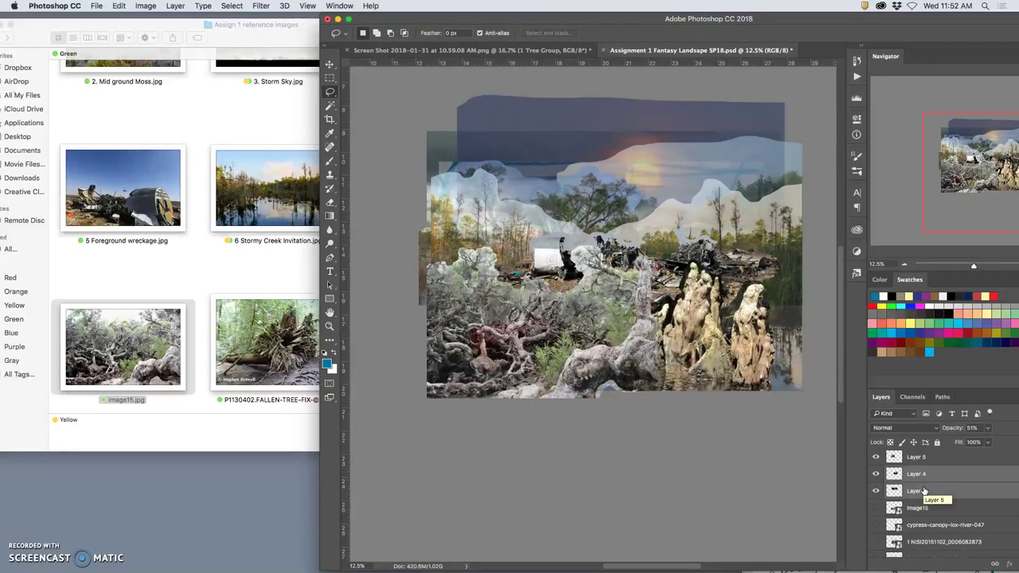
scroll(929, 503, "down", 3)
scroll(929, 503, "down", 3)
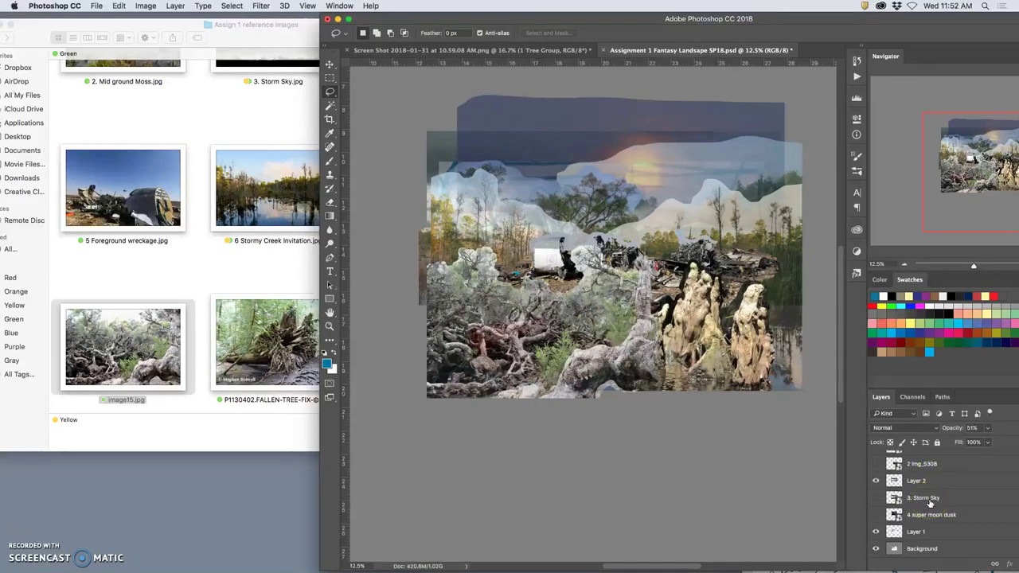
left_click(876, 483)
left_click(917, 484)
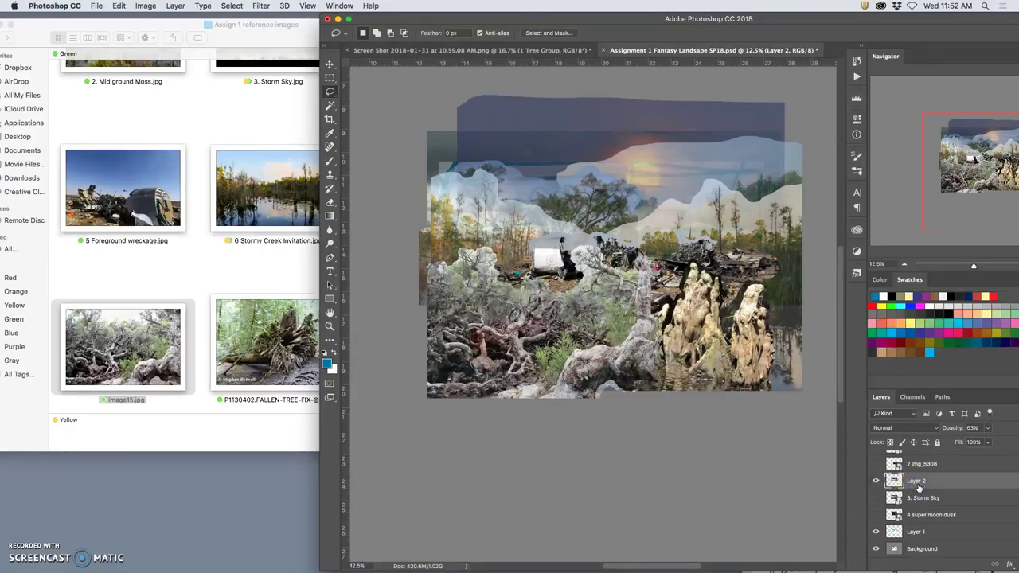
key("ctrl+shift+bracketright")
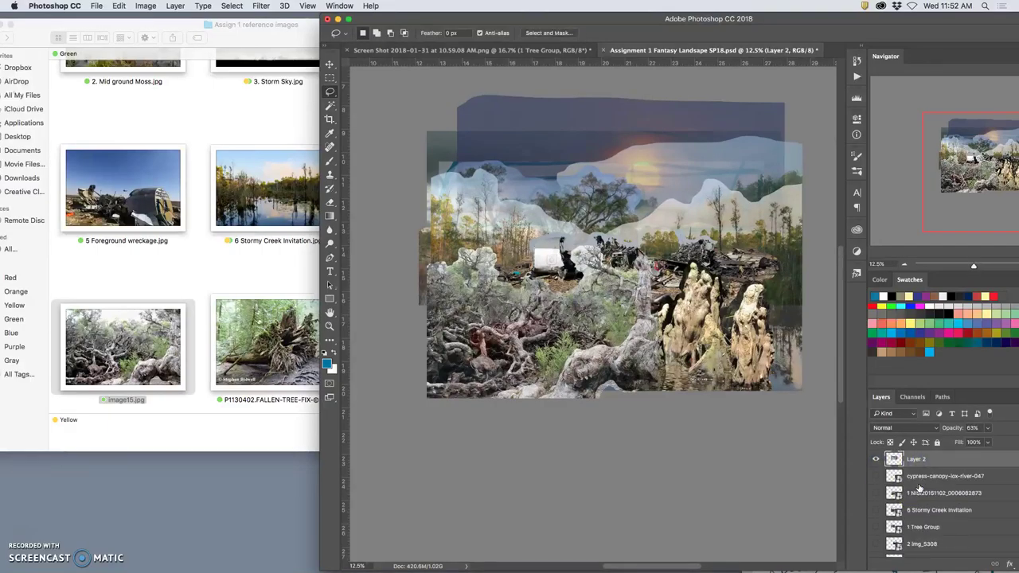
key("alt+ctrl+z")
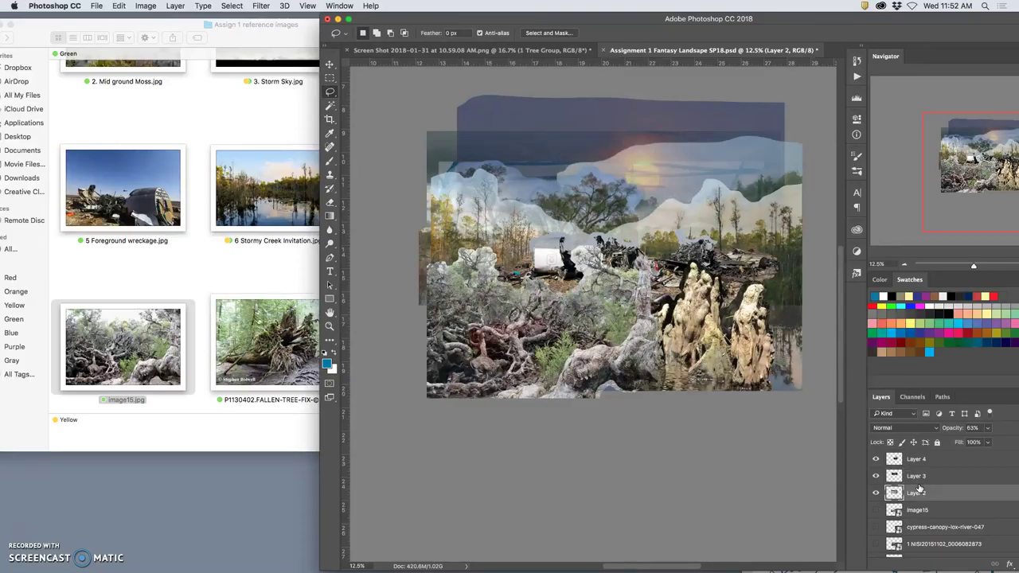
key("alt+ctrl+z")
key("ctrl+bracketright")
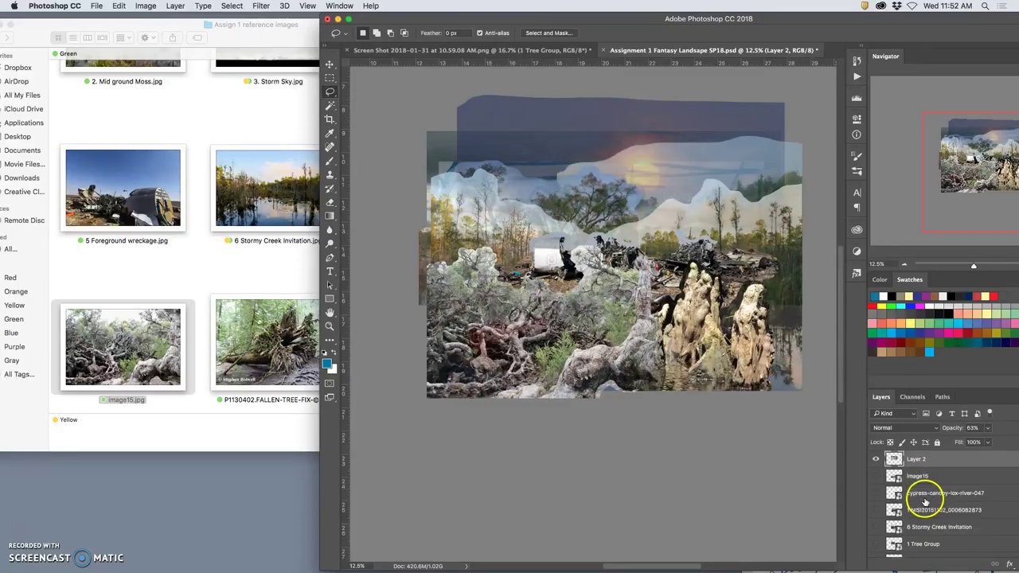
scroll(923, 495, "down", 3)
scroll(924, 496, "down", 3)
scroll(926, 498, "down", 2)
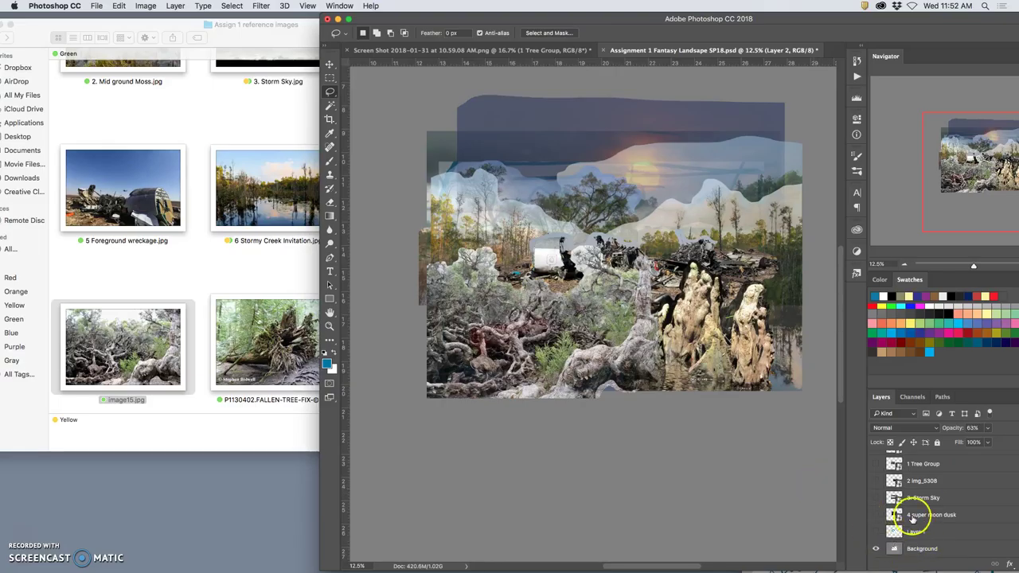
scroll(934, 537, "up", 4)
scroll(931, 525, "up", 4)
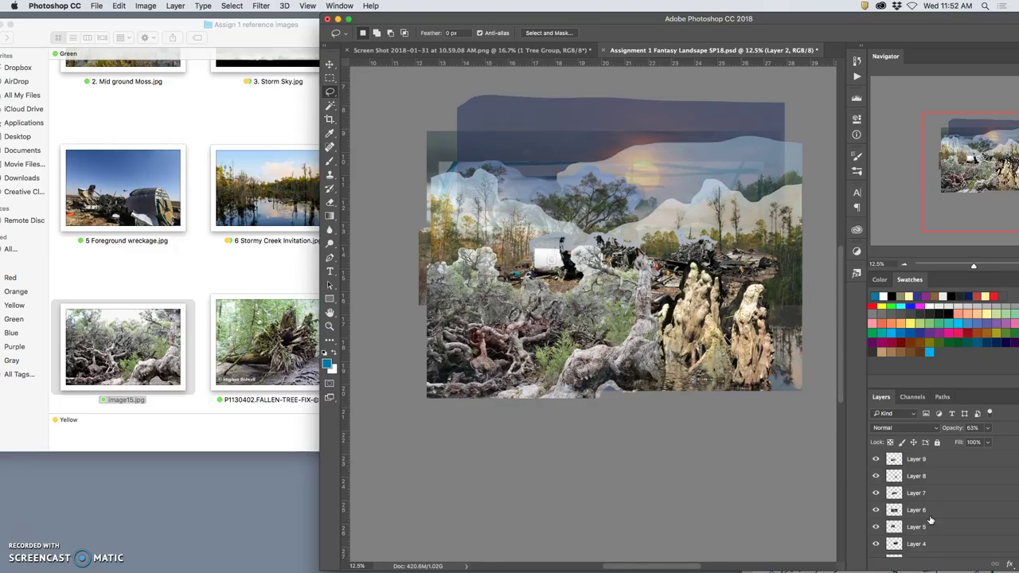
scroll(929, 520, "down", 1)
scroll(930, 519, "down", 1)
scroll(930, 520, "down", 1)
scroll(930, 519, "down", 1)
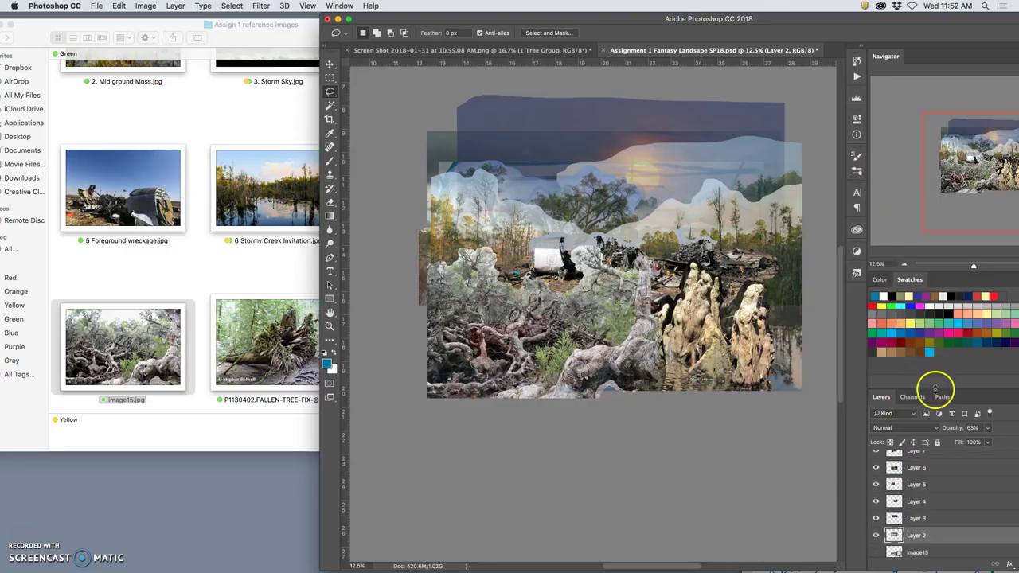
Enlarge the Layers panel and raise Layers 3 through 5 to 100% opacity
left_click_drag(933, 388, 933, 339)
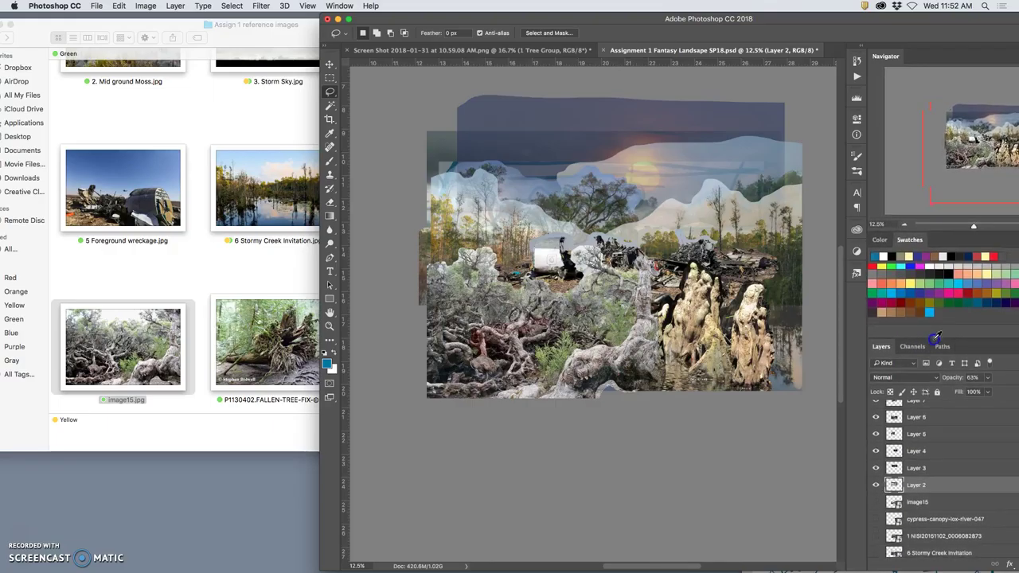
left_click_drag(934, 338, 930, 299)
scroll(945, 390, "up", 1)
scroll(948, 404, "up", 2)
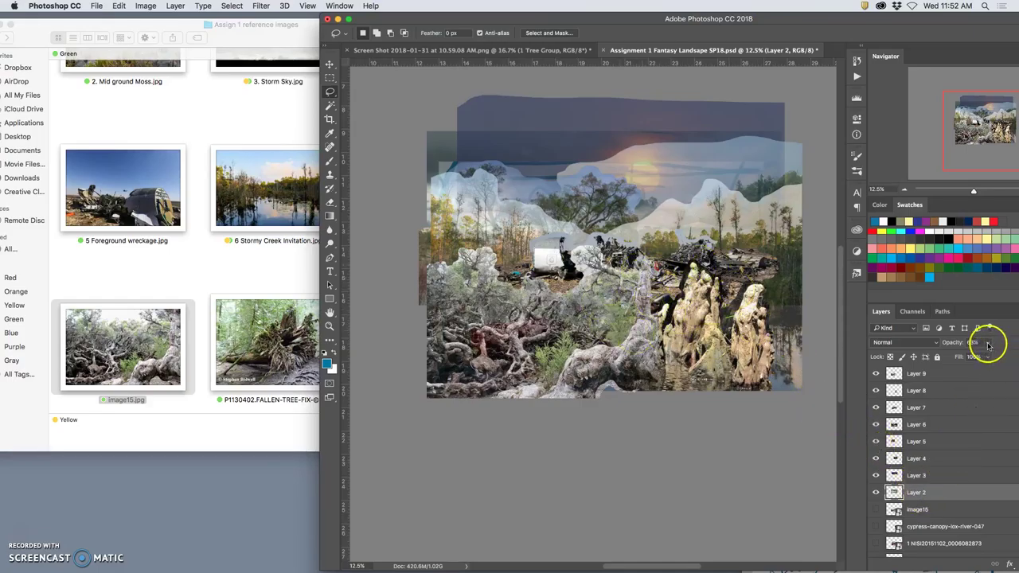
left_click(939, 475)
left_click_drag(986, 356, 1009, 359)
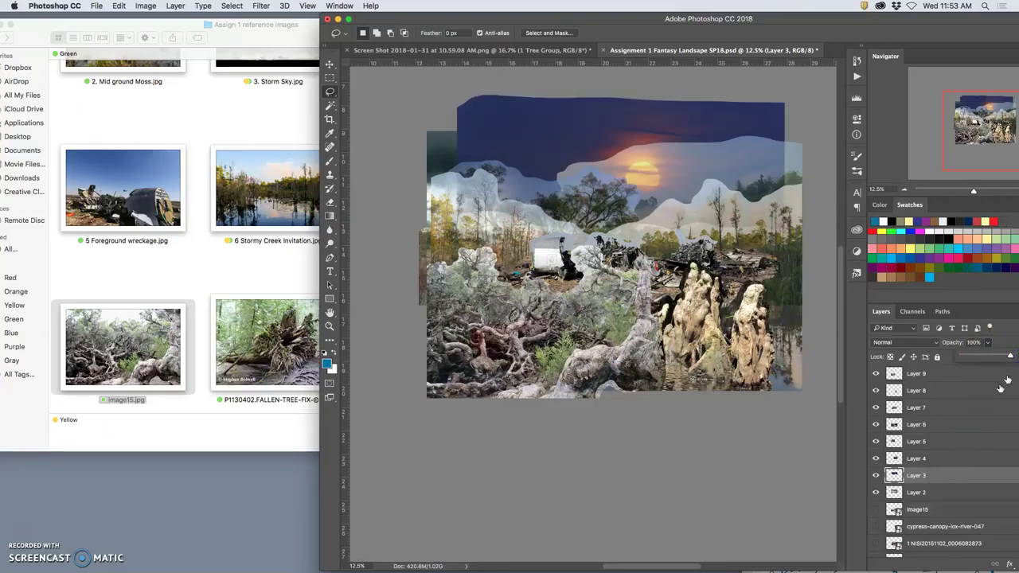
left_click(944, 459)
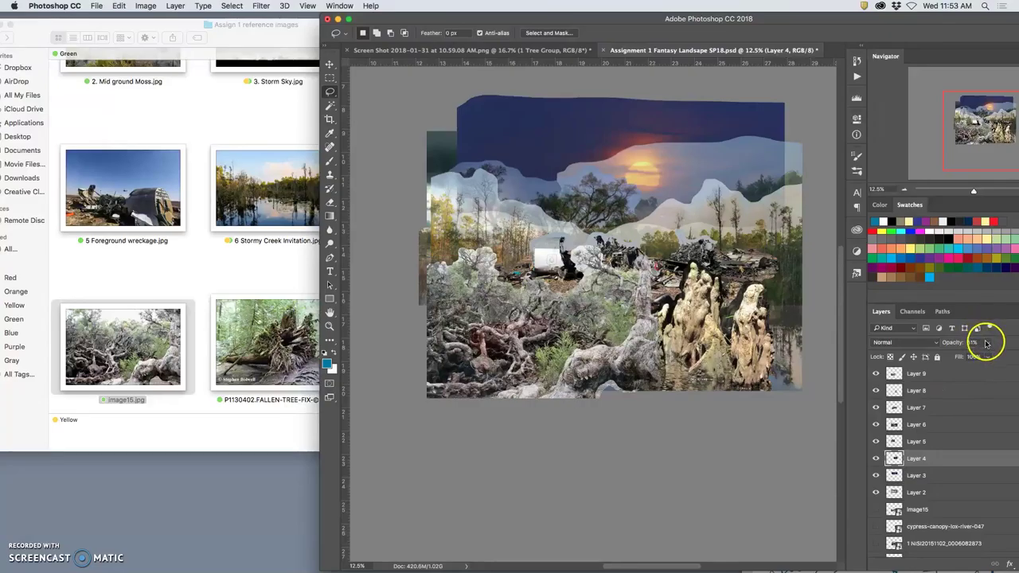
left_click(941, 443)
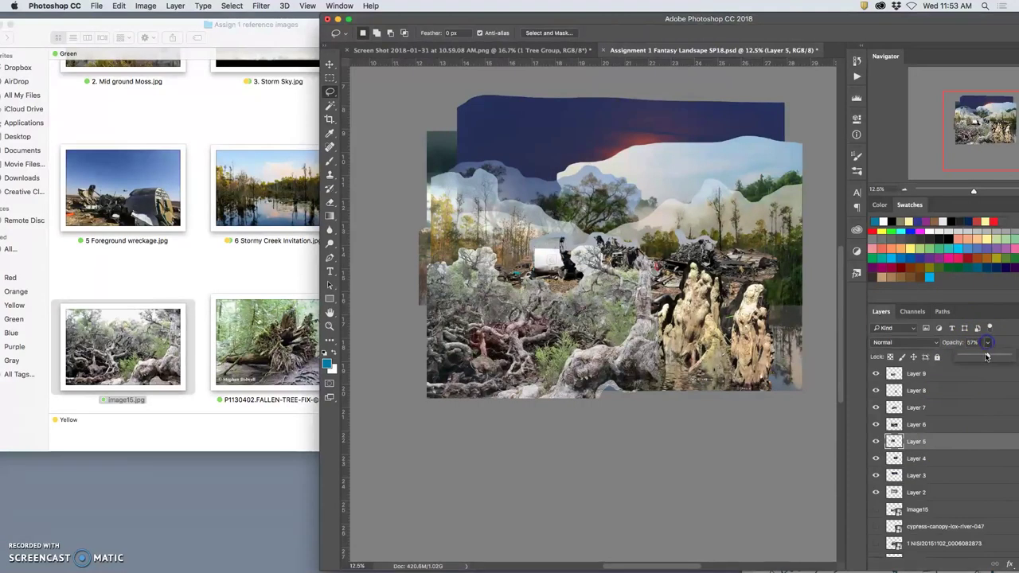
left_click_drag(986, 357, 1015, 356)
Bring Layers 6–9 to 100% opacity, Layer 9 up from 83%, then select Layers 2–9
left_click(941, 425)
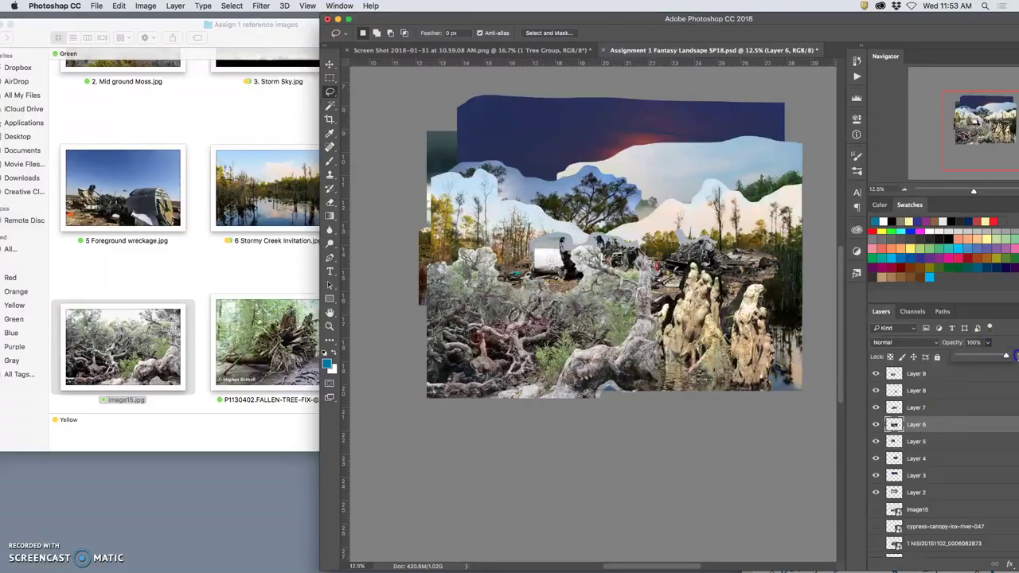
left_click(944, 407)
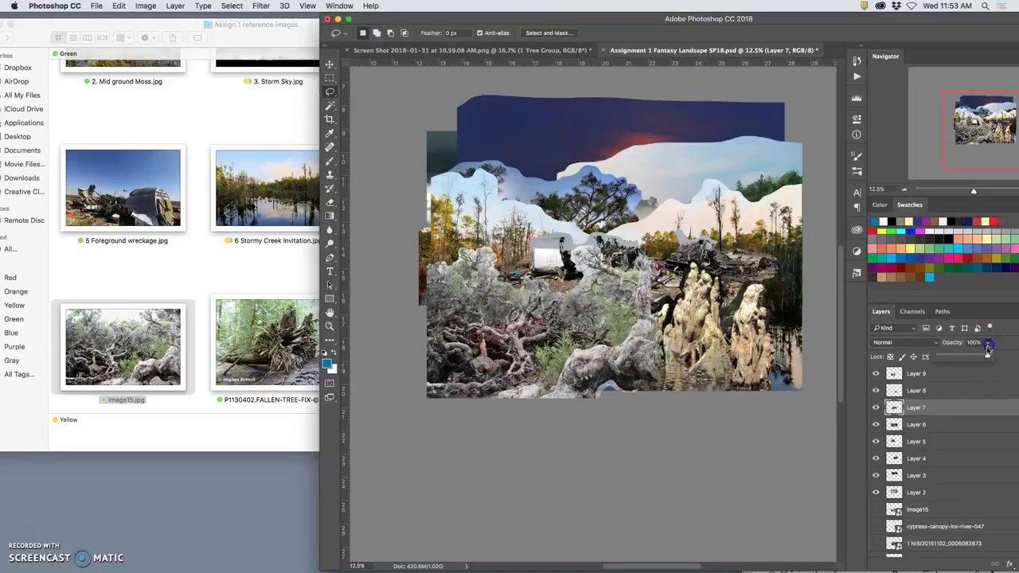
left_click(967, 388)
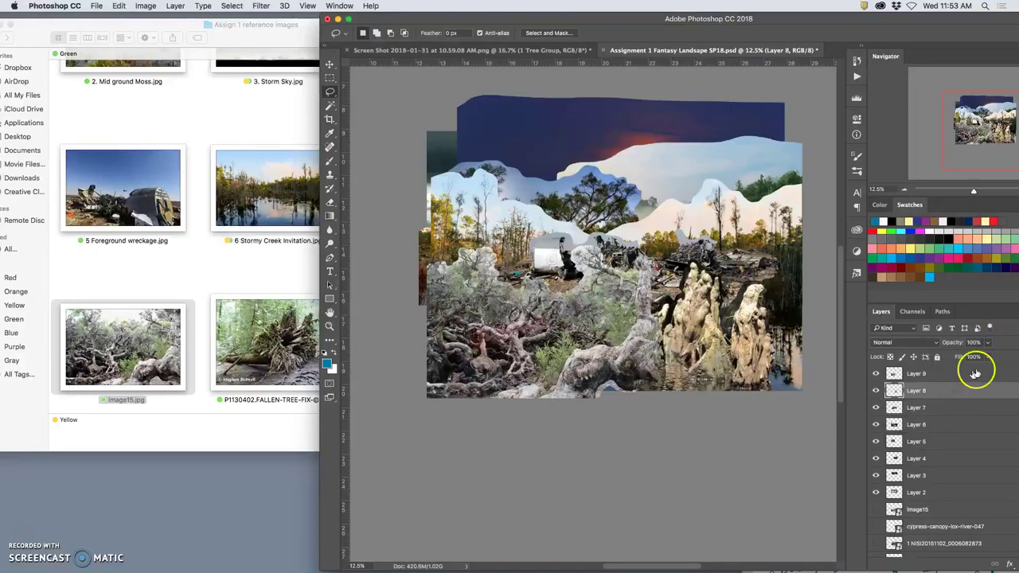
left_click(987, 343)
left_click(953, 375)
left_click(987, 343)
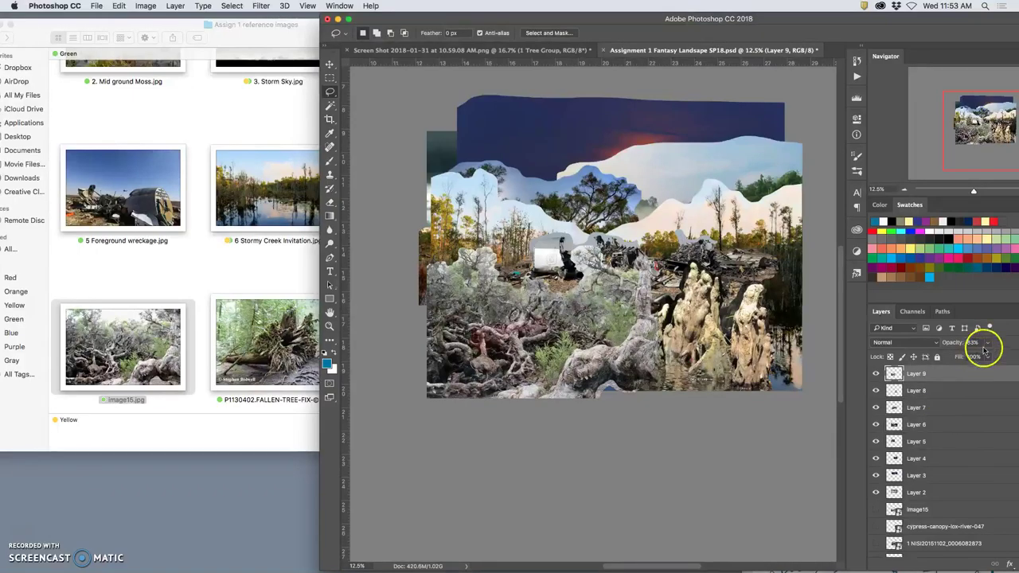
left_click_drag(986, 356, 1011, 358)
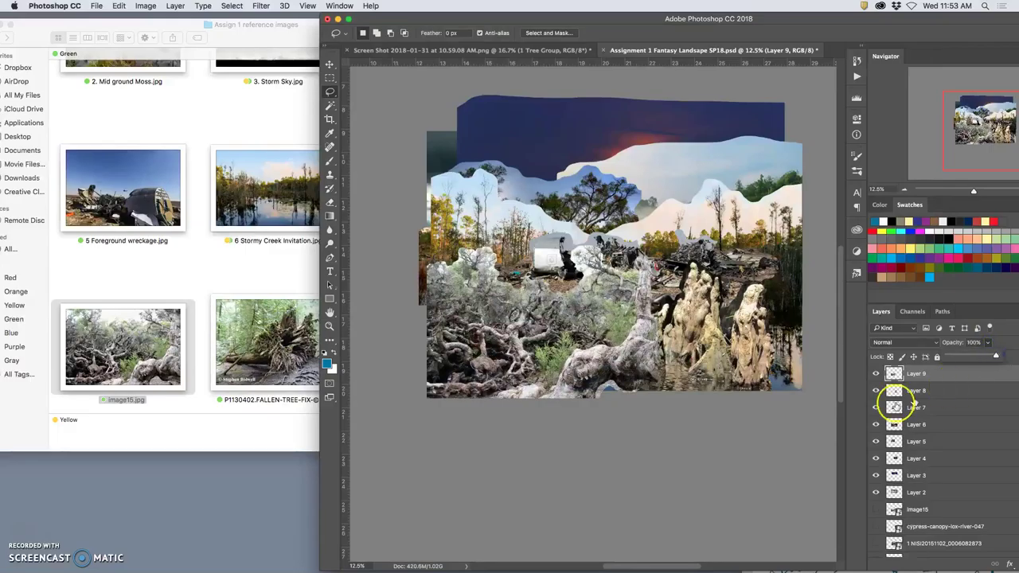
left_click(874, 374)
left_click(876, 375)
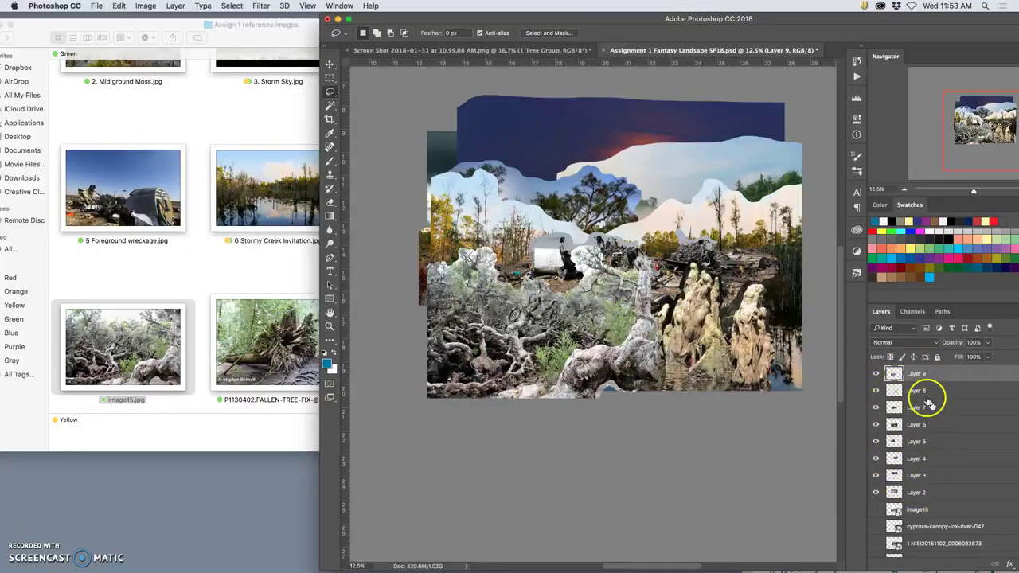
left_click(939, 495, "shift")
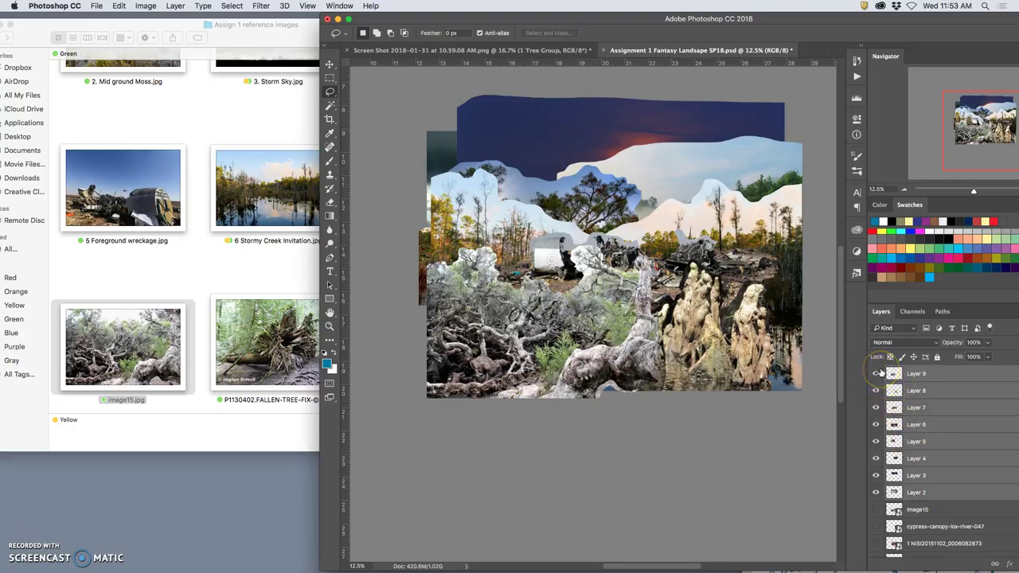
Give Layers 2–9 a green colour label
left_click(877, 373)
right_click(878, 373)
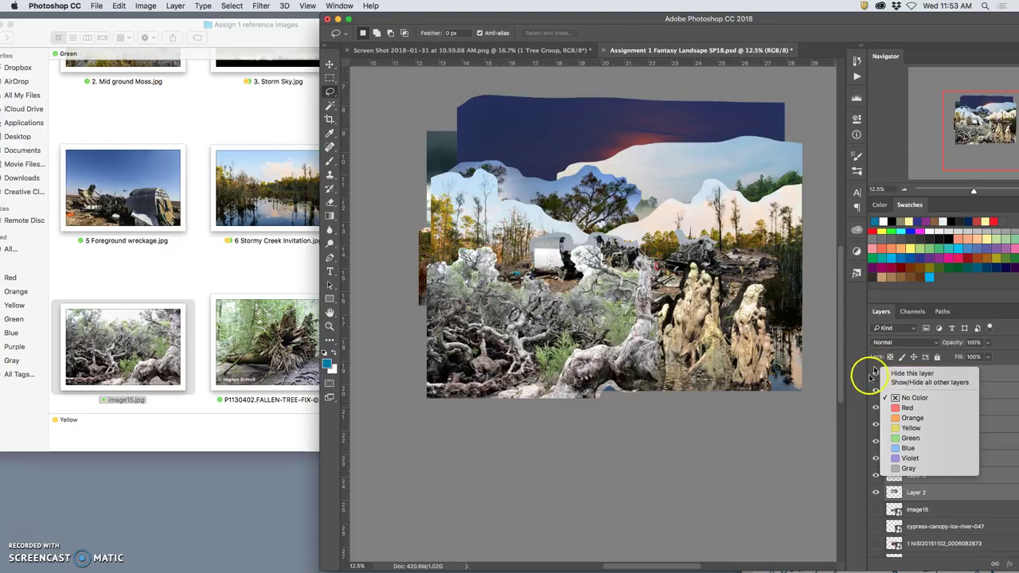
left_click(910, 439)
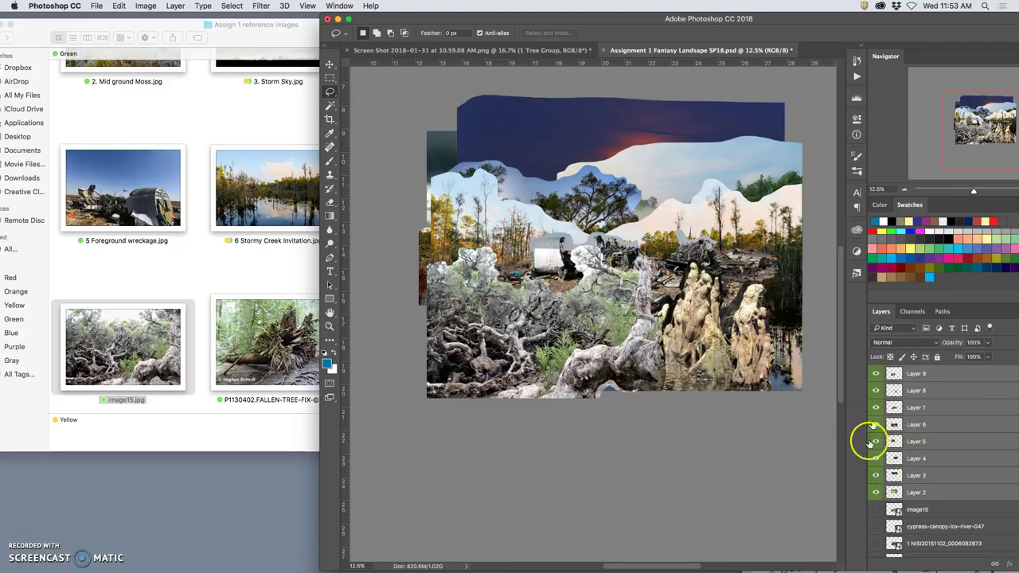
scroll(911, 482, "down", 3)
scroll(912, 477, "down", 2)
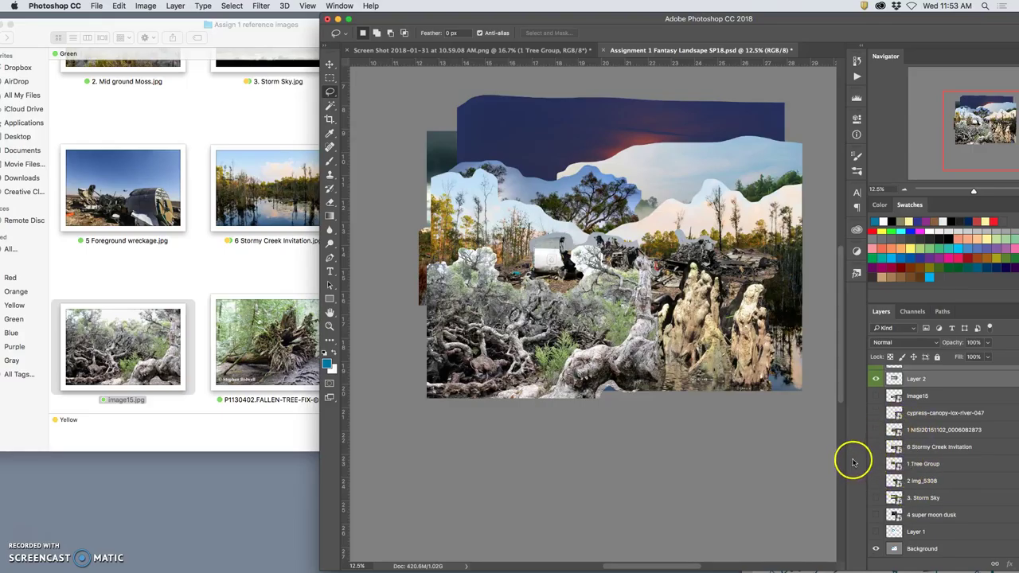
scroll(907, 441, "up", 5)
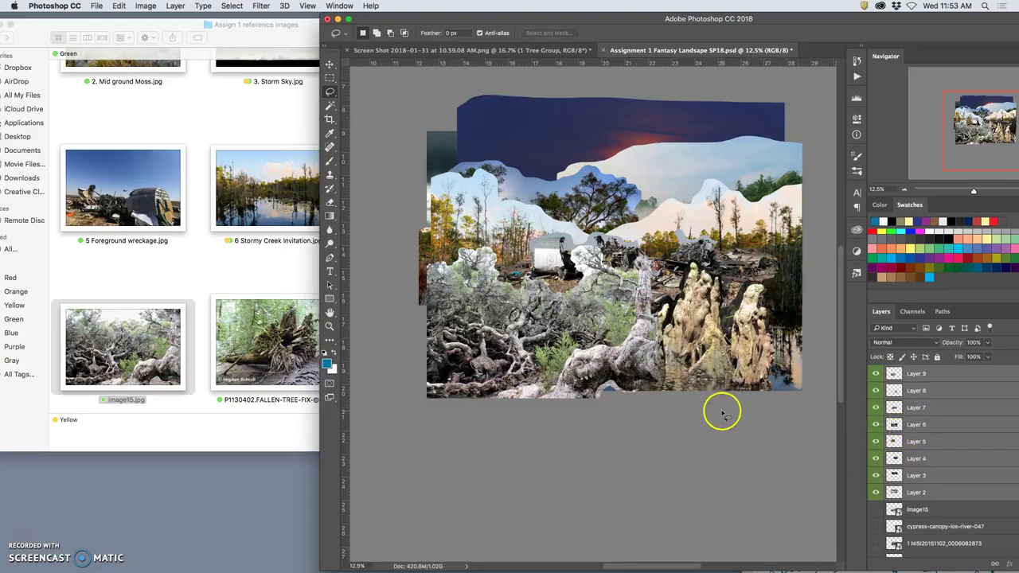
Save the document and select the image15 layer with the Move tool
key("super+s")
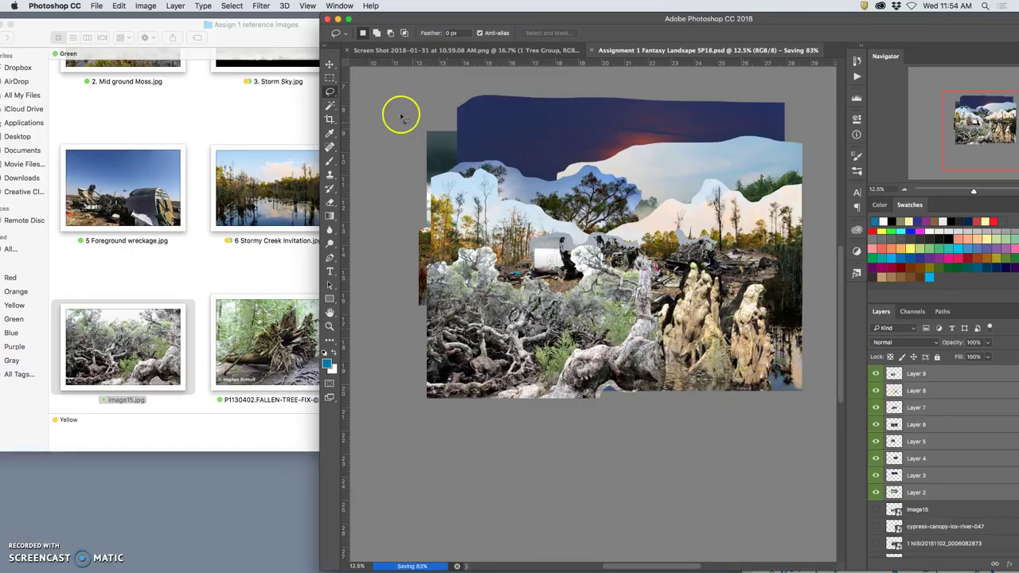
key("v")
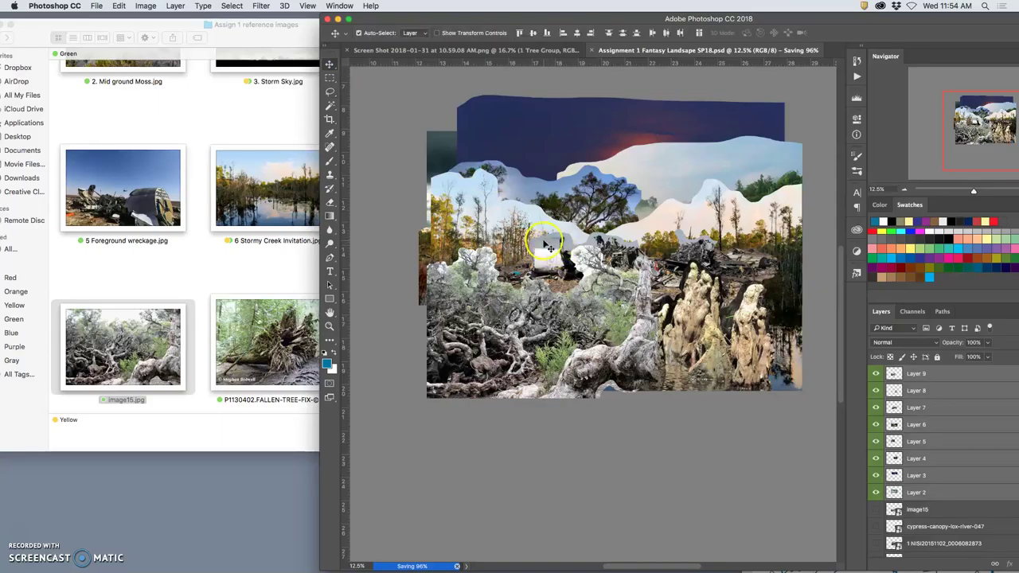
left_click(923, 510)
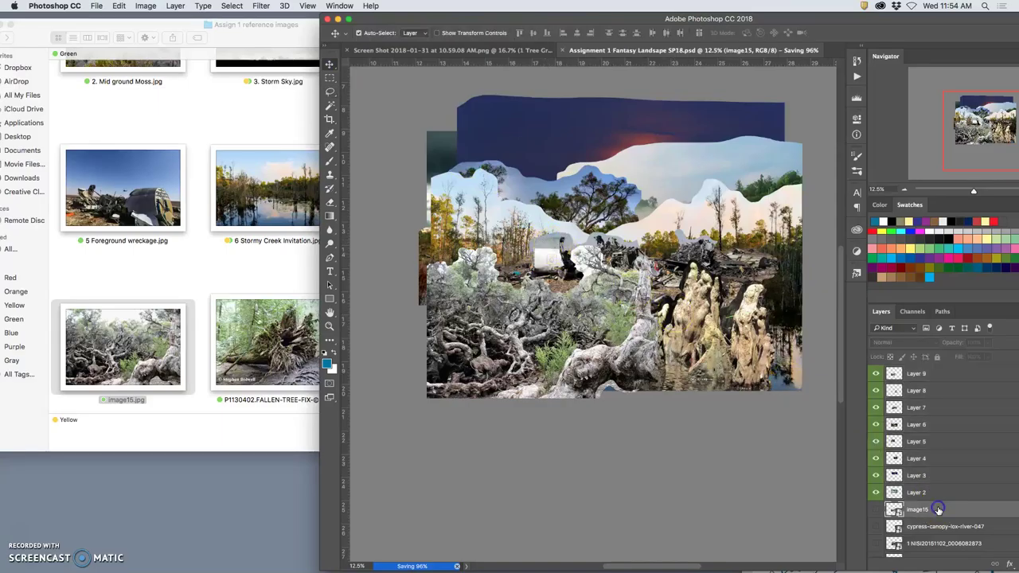
left_click(546, 262)
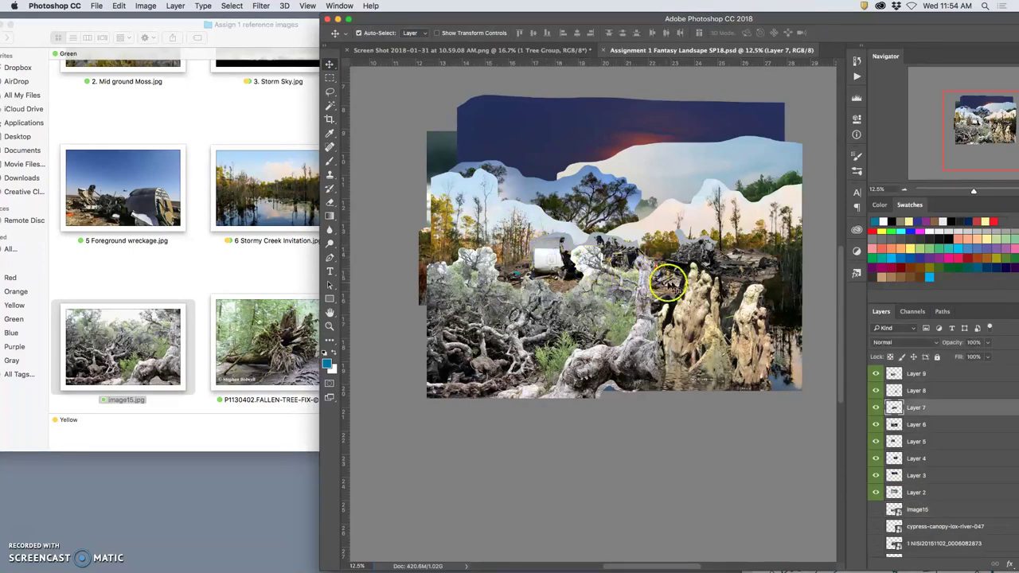
scroll(550, 258, "up", 2)
scroll(530, 250, "up", 1)
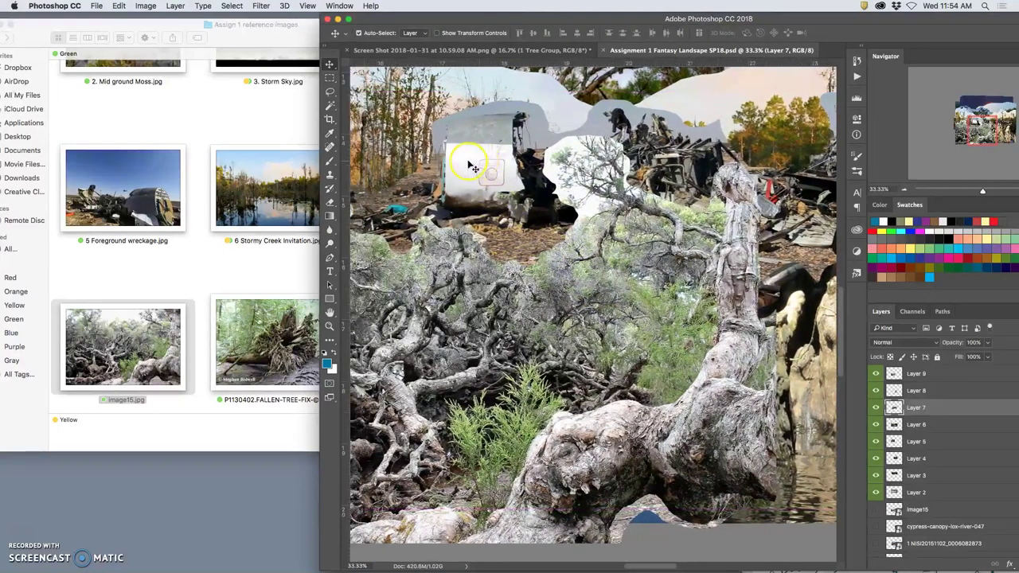
scroll(474, 169, "left", 2)
scroll(514, 169, "left", 2)
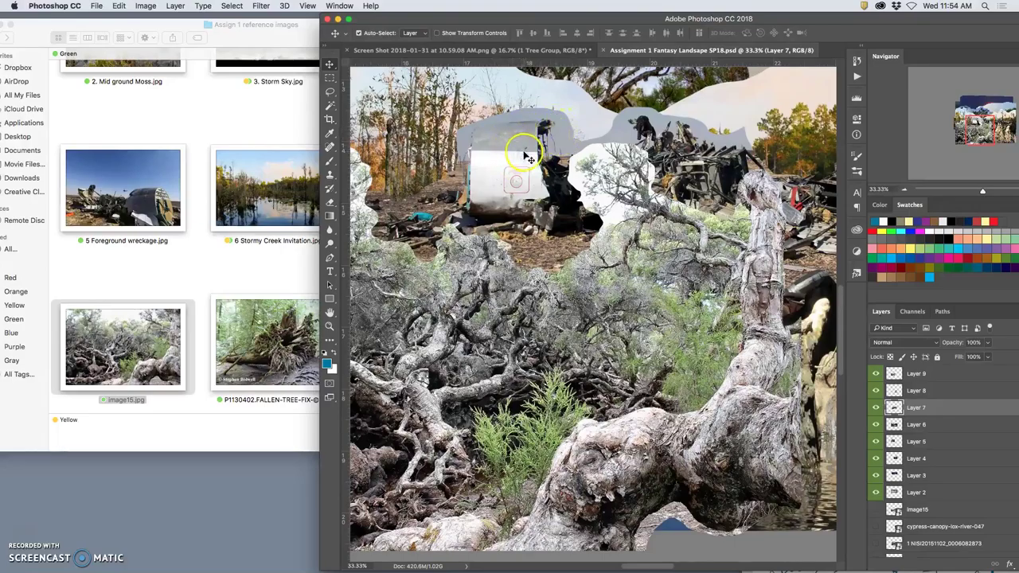
scroll(621, 255, "left", 1)
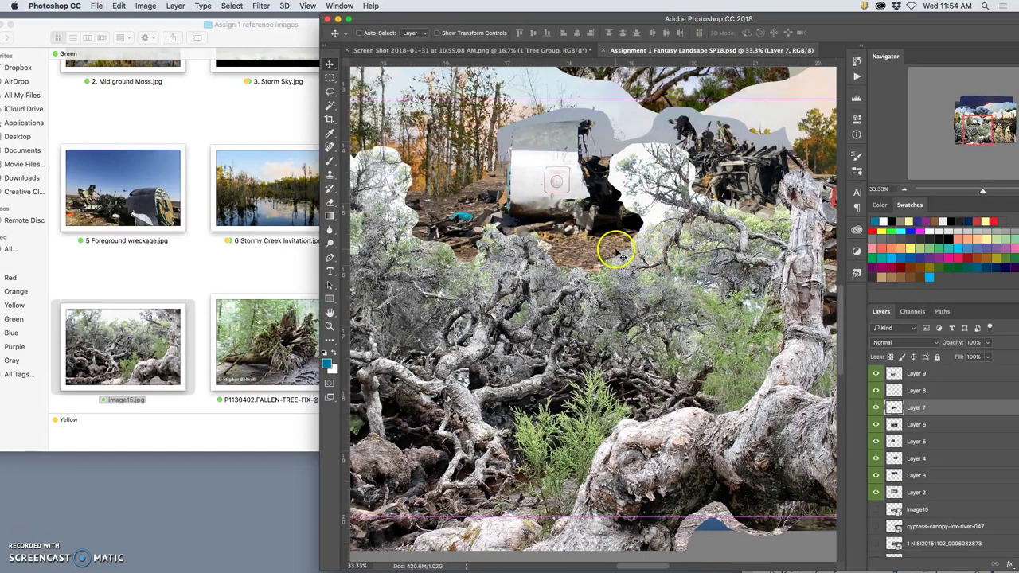
key("super+plus")
key("super+plus")
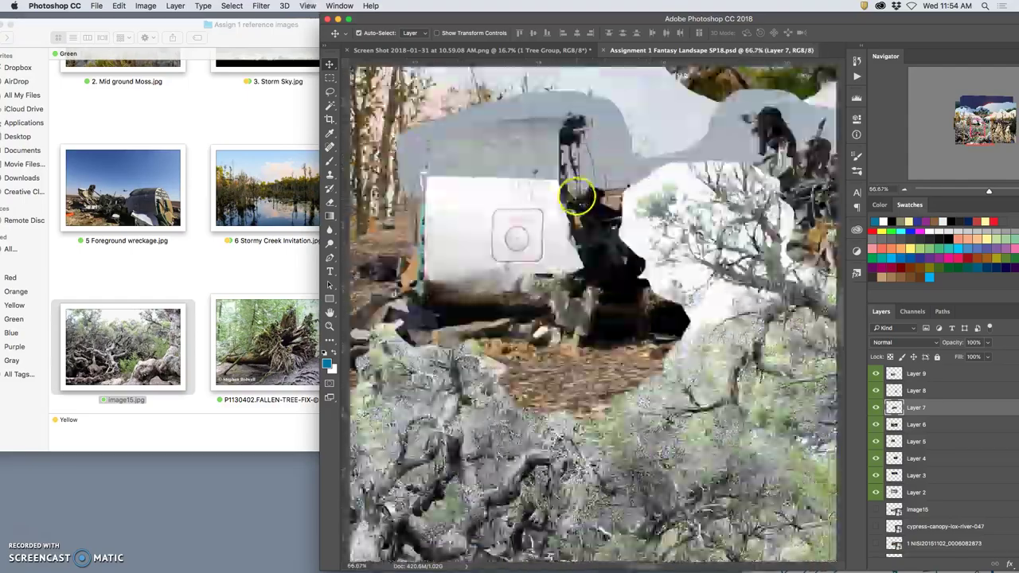
key("super+minus")
key("super+minus")
key("super+minus")
key("super+minus")
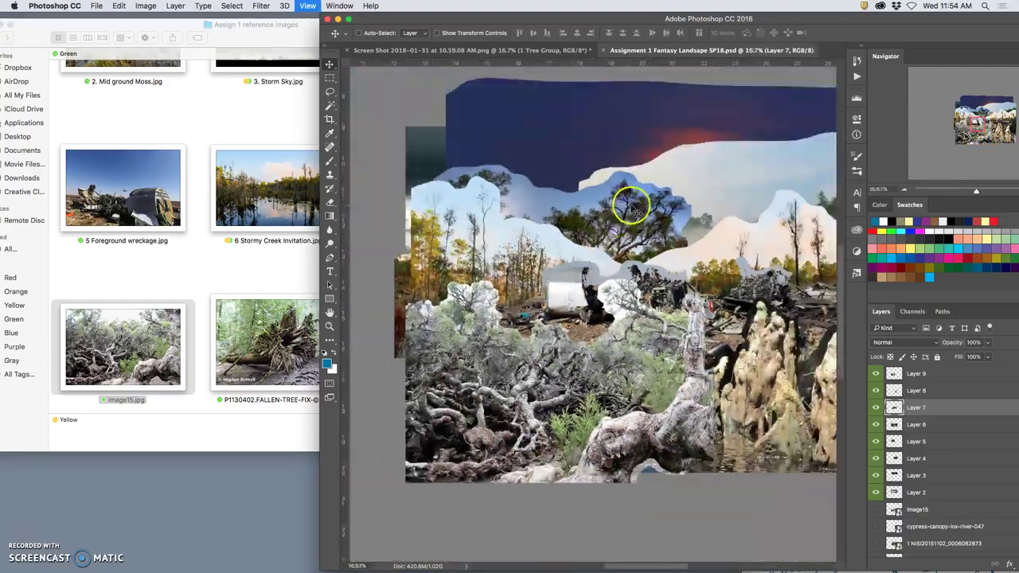
key("super+minus")
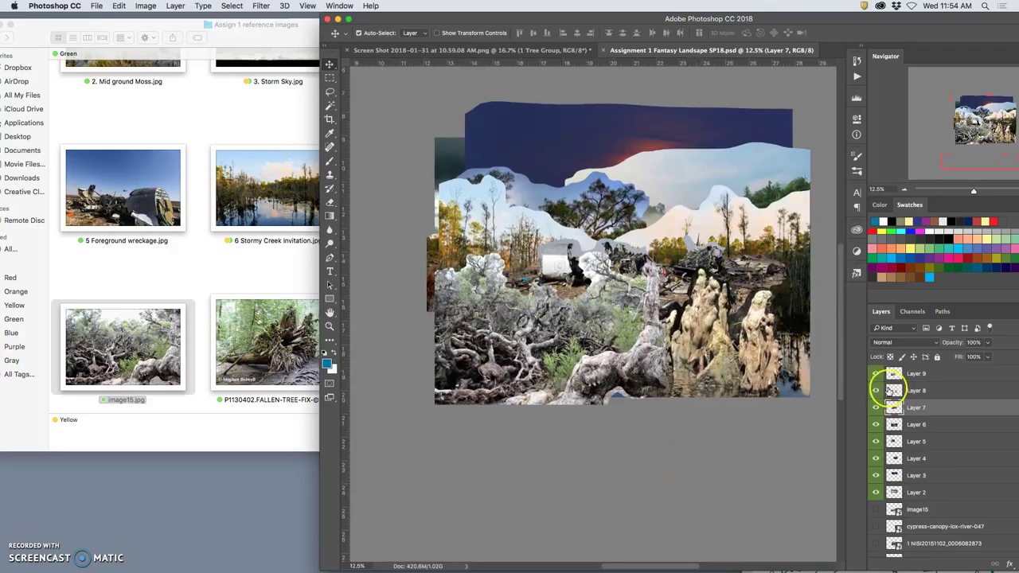
Hide Layers 3 through 9, leaving only Layer 2's storm clouds visible
left_click(876, 373)
left_click(876, 407)
left_click(876, 424)
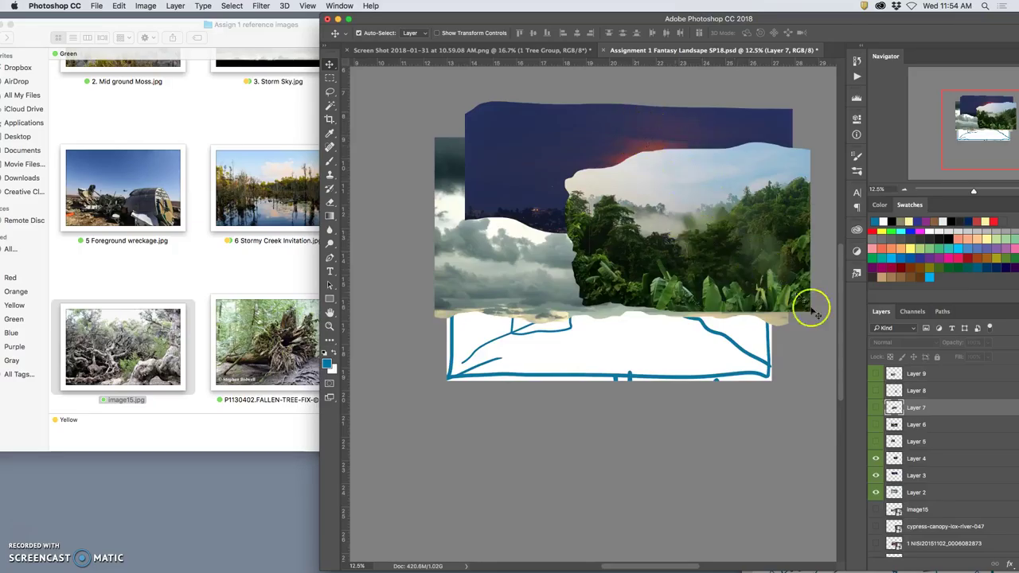
left_click(875, 458)
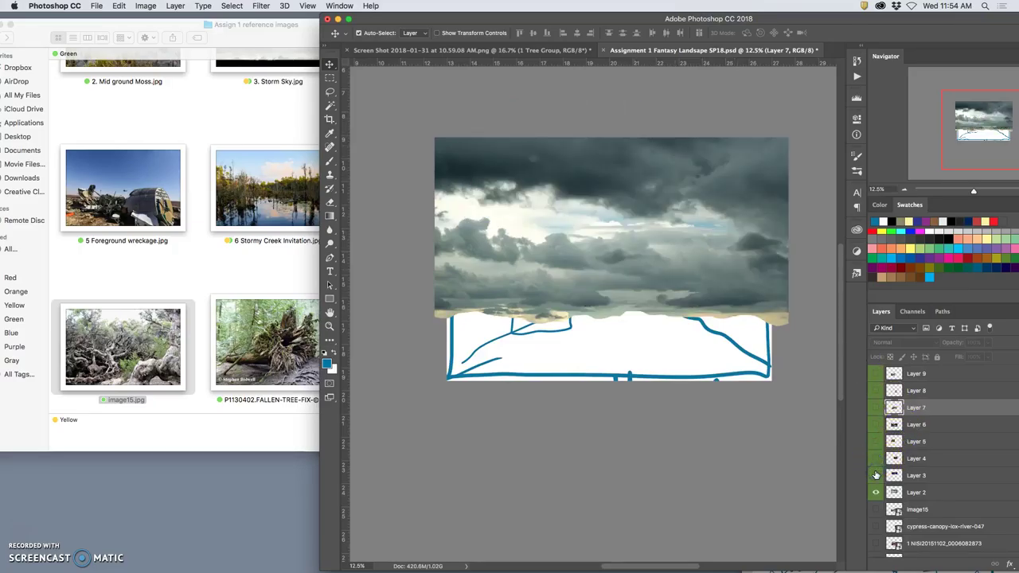
left_click(876, 475)
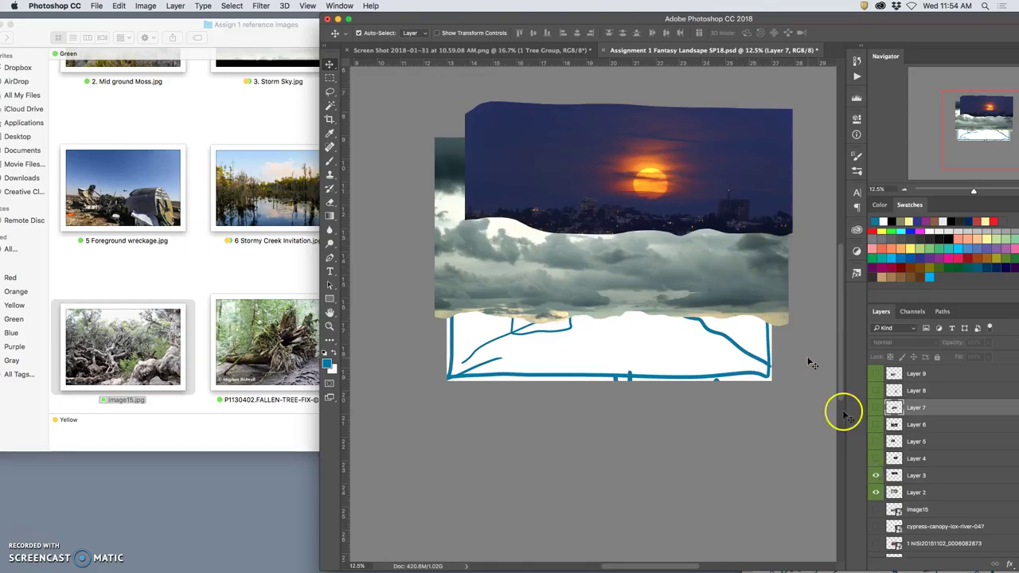
left_click(913, 475)
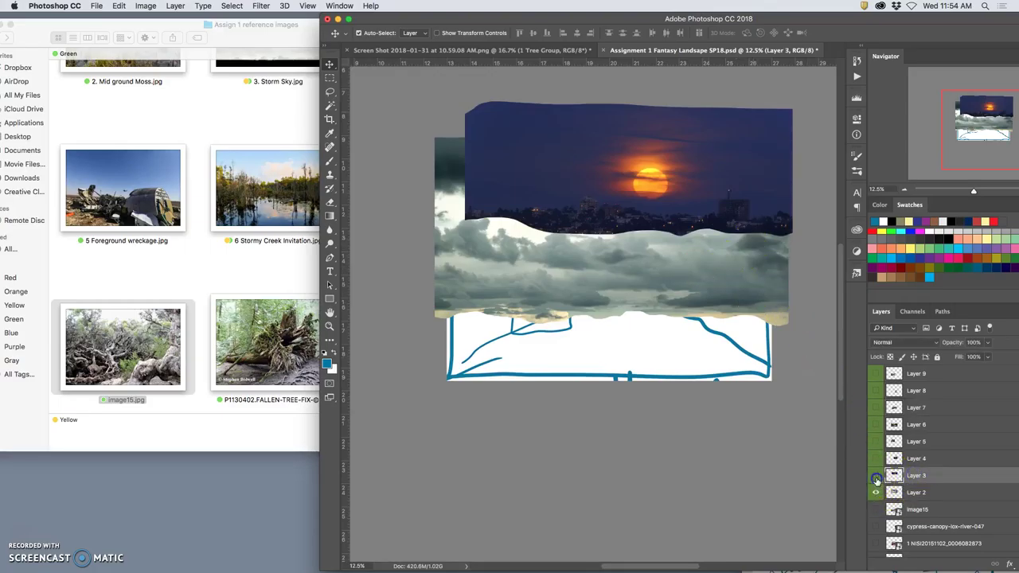
left_click(875, 477)
left_click_drag(898, 477, 913, 495)
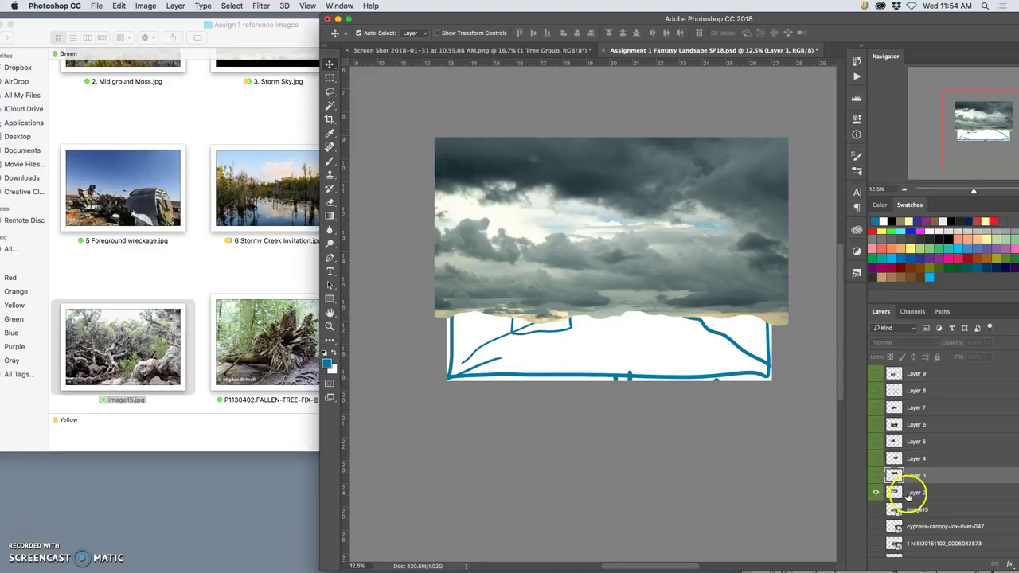
mouse_move(896, 19)
left_mouse_down()
mouse_move(754, 5)
mouse_move(804, 4)
left_mouse_up()
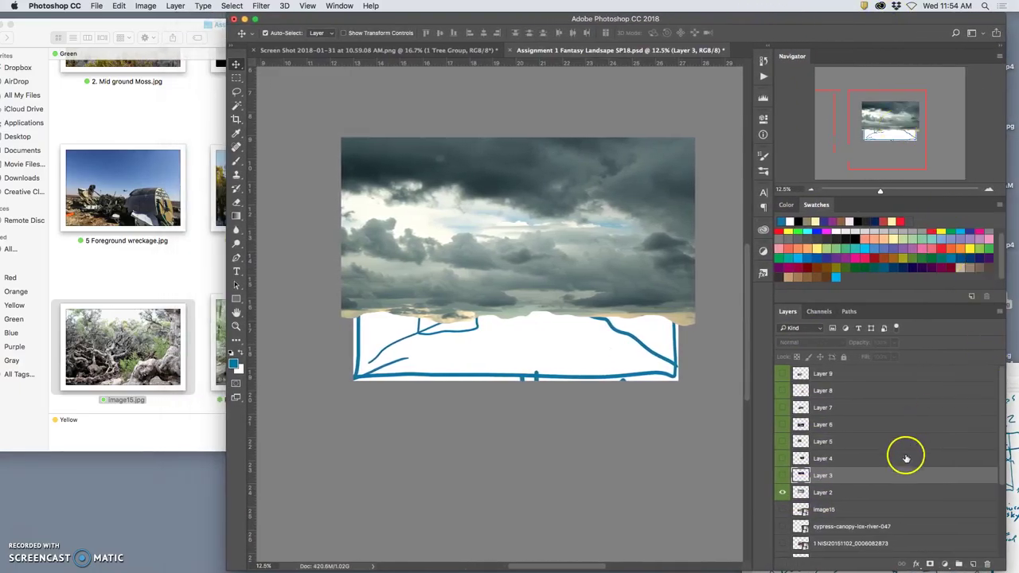
Apply Lock All to Layer 2, then make the Background layer active
left_click(872, 493)
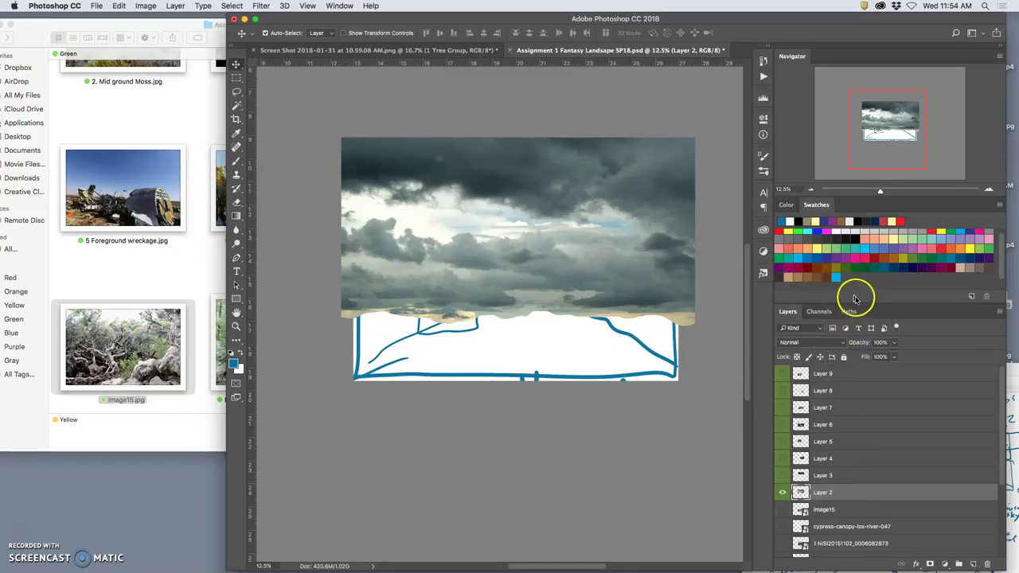
left_click(844, 356)
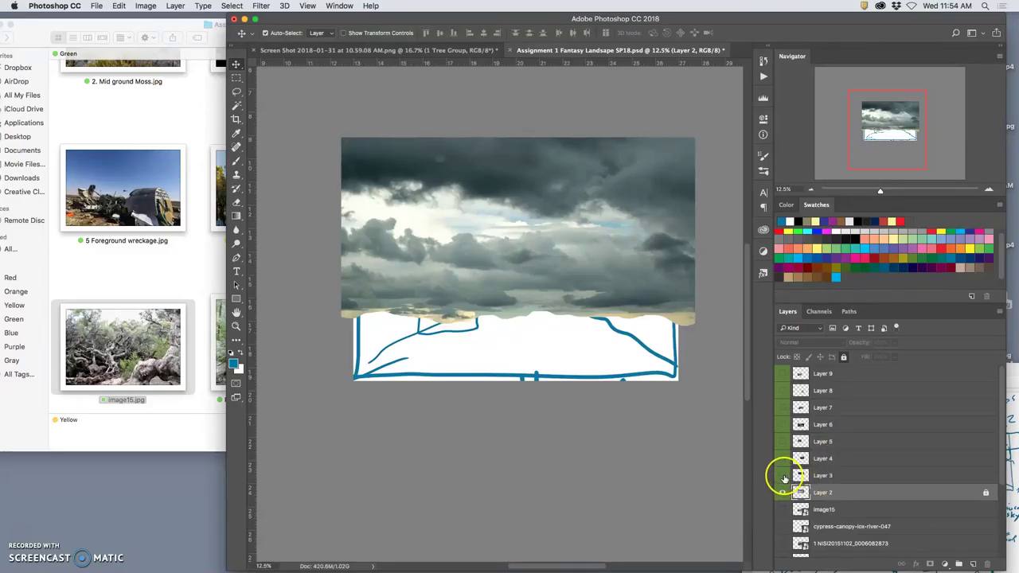
scroll(850, 509, "down", 3)
left_click(848, 548)
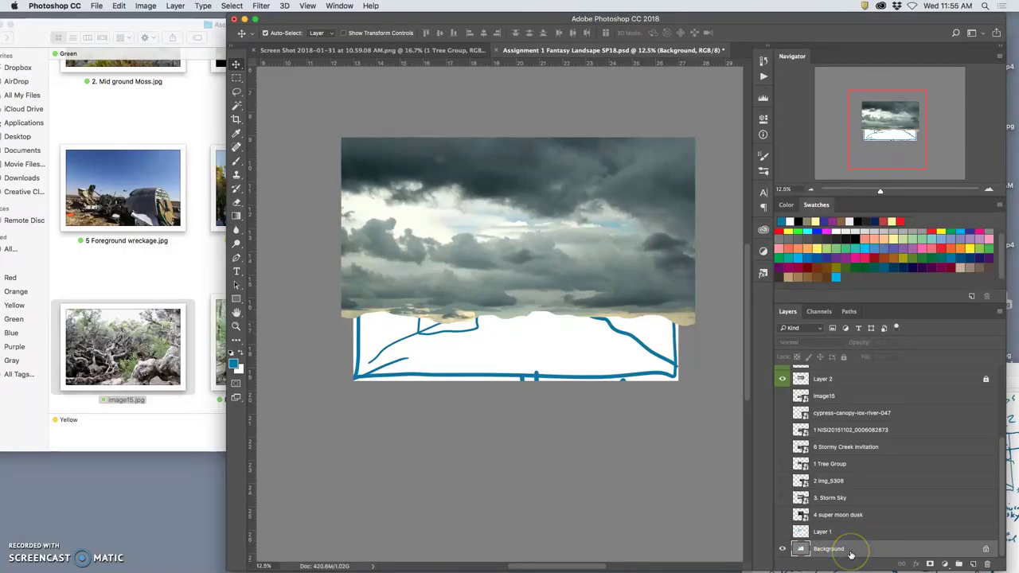
Fill the Background layer with 50% Gray using Edit > Fill
left_click(118, 6)
left_click(147, 178)
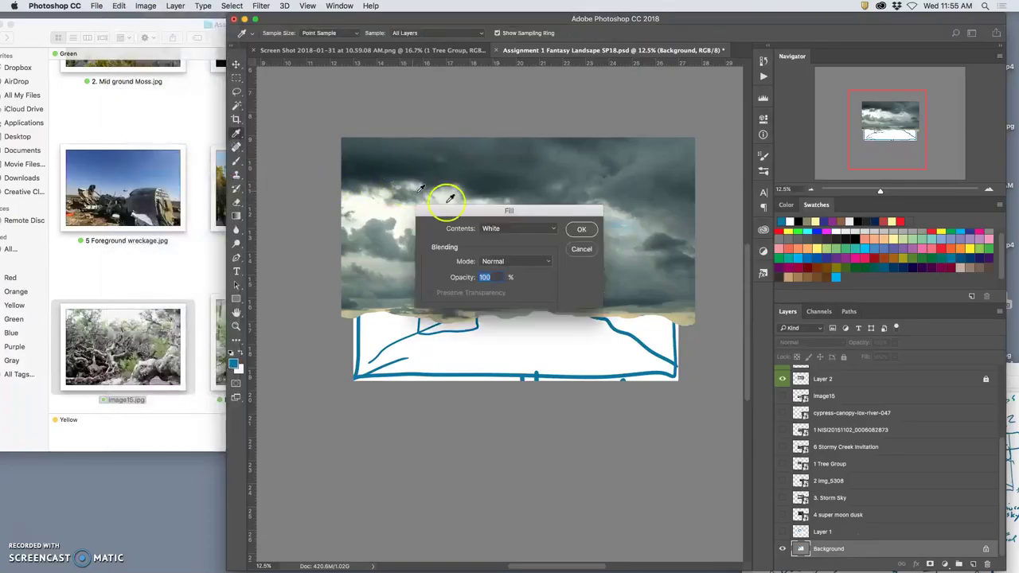
left_click(507, 230)
left_click(499, 218)
left_click(581, 230)
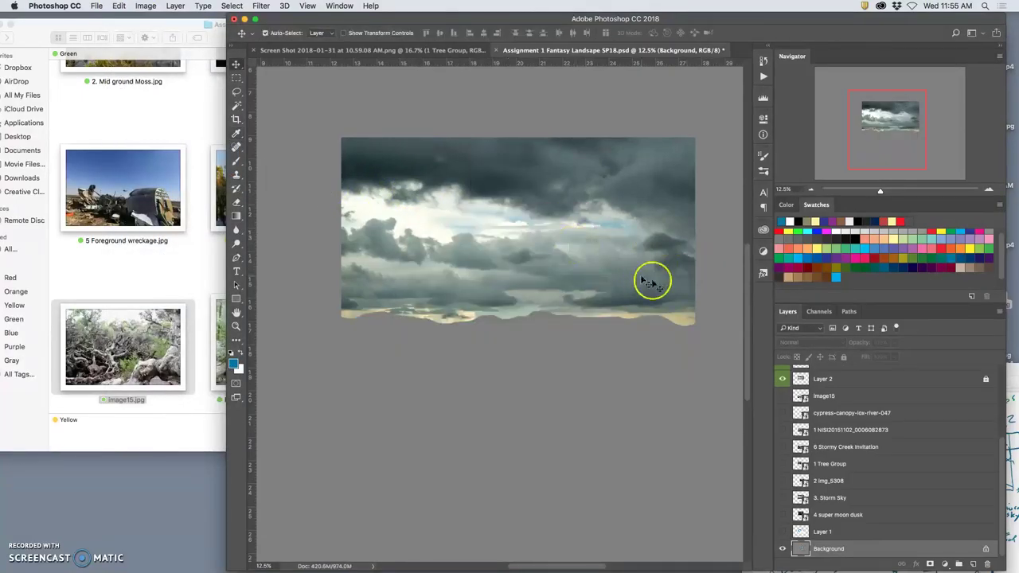
Toggle Layer 1's blue sketch on and off, leaving it hidden
left_click(783, 532)
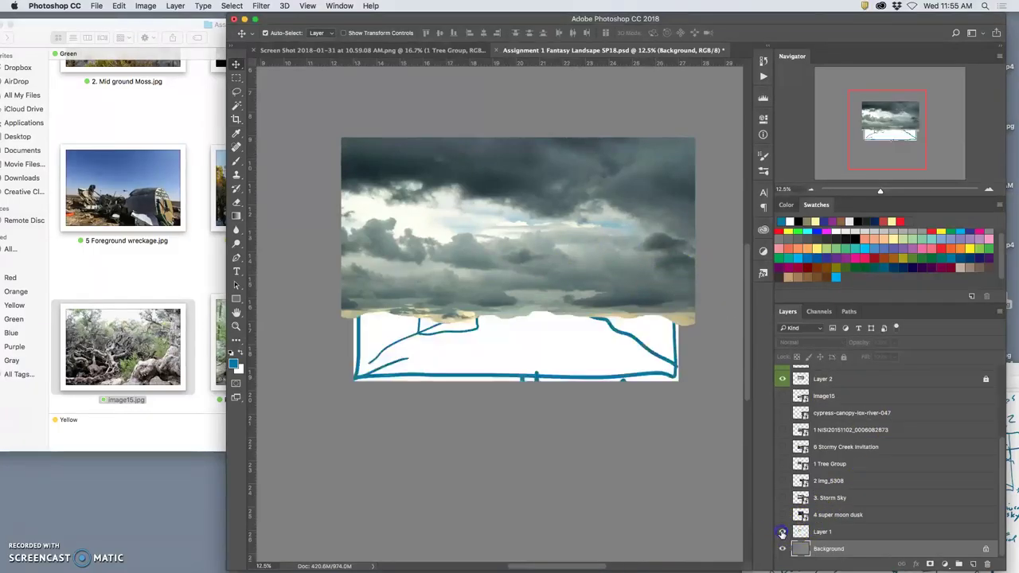
left_click(782, 532)
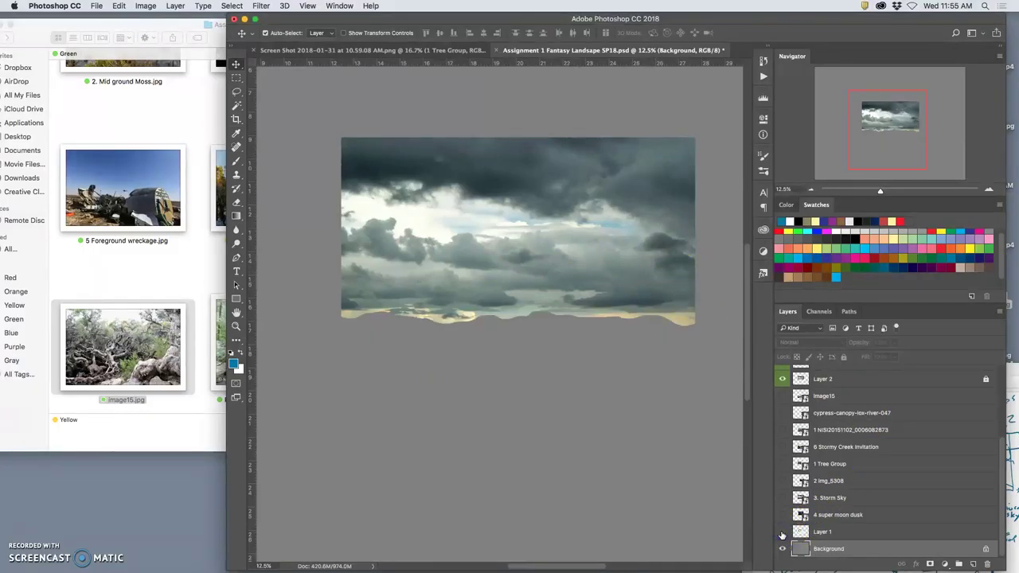
left_click(783, 534)
scroll(870, 506, "up", 5)
scroll(870, 506, "up", 1)
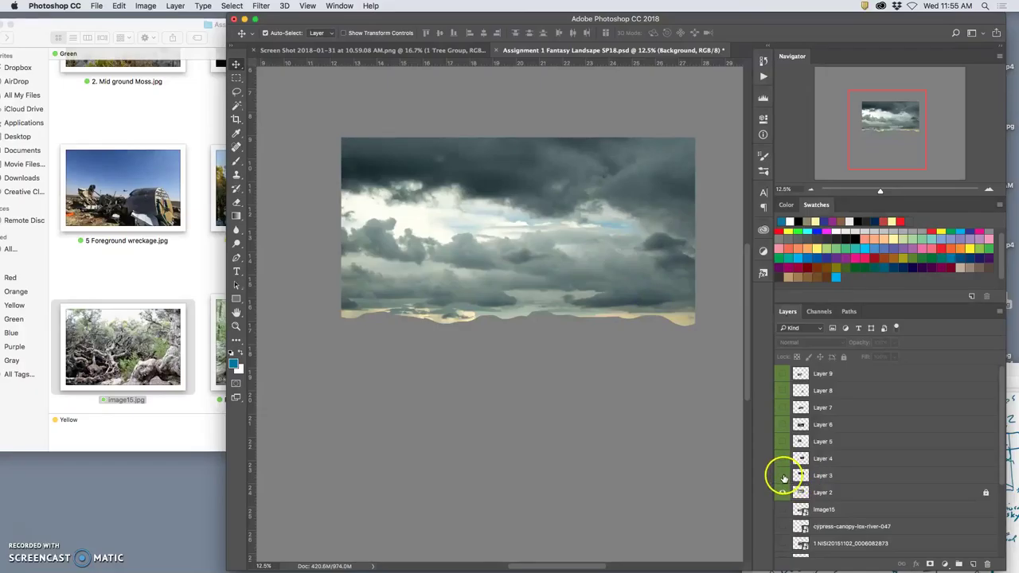
Show and select Layer 3's night sunset sky, then switch to the Eraser tool
left_click(782, 475)
left_click(836, 476)
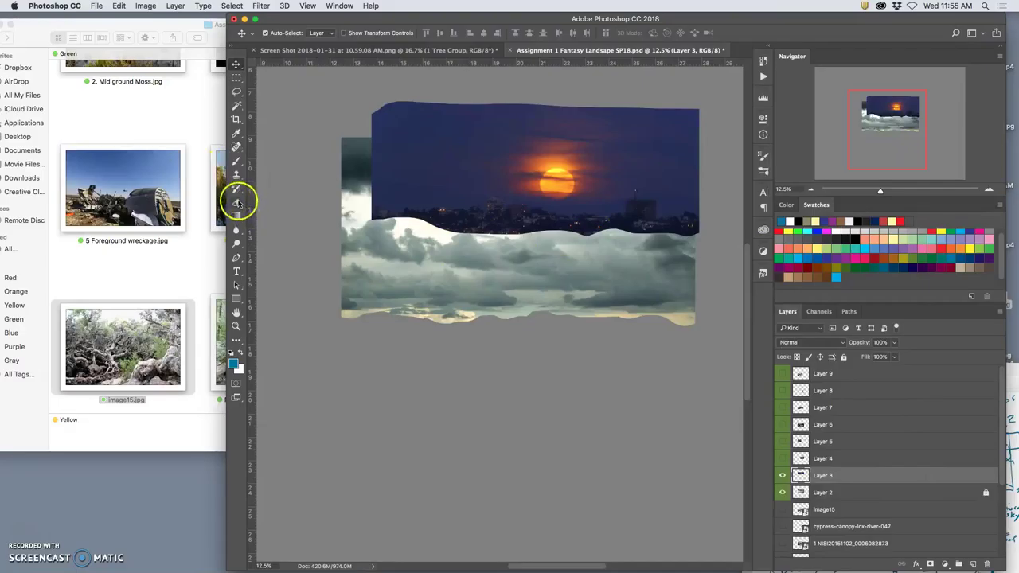
left_click(236, 204)
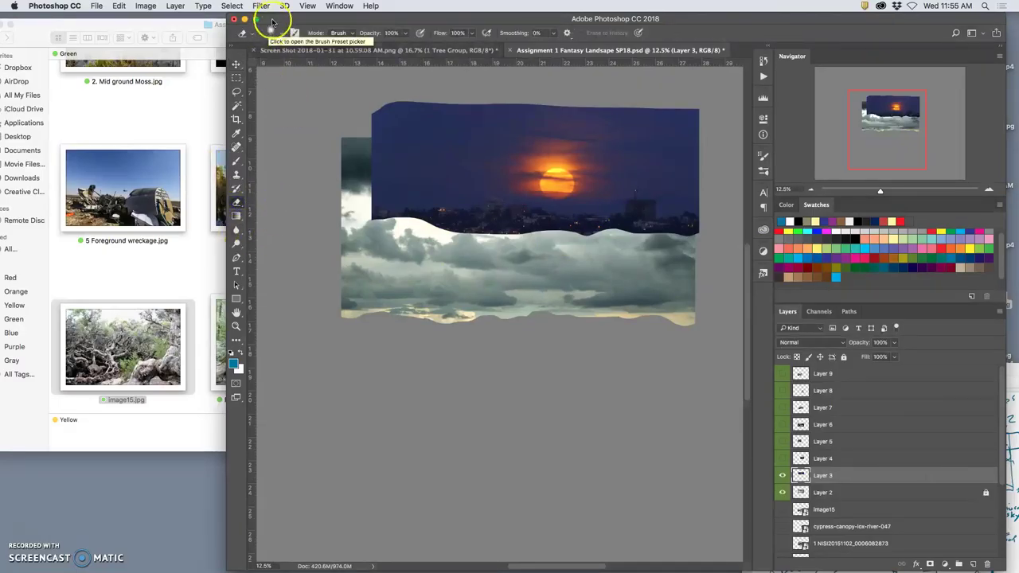
Set the eraser brush to Soft Round with 0% hardness and 1040 px size
left_click(276, 33)
left_click_drag(330, 114, 311, 97)
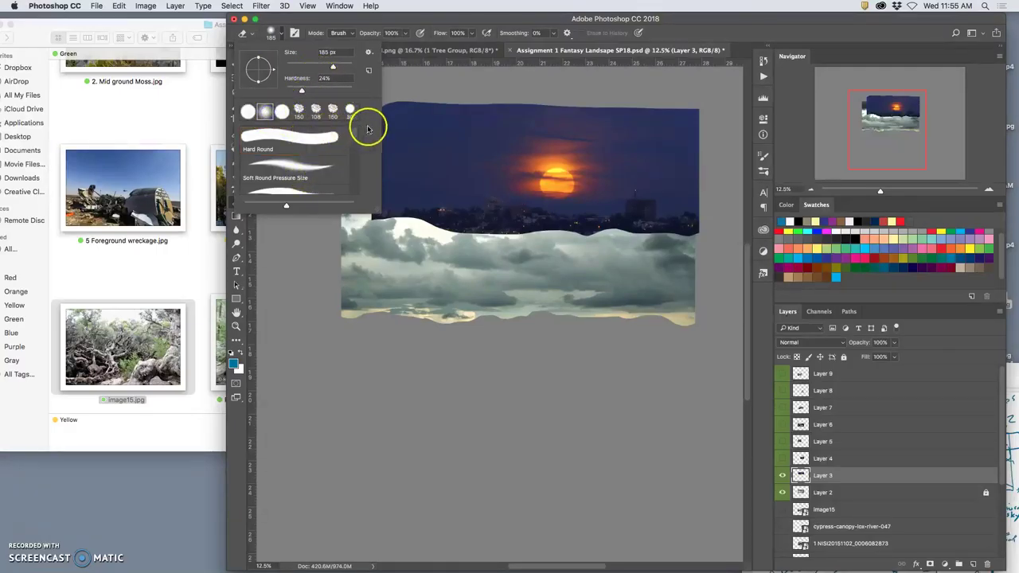
scroll(352, 131, "up", 3)
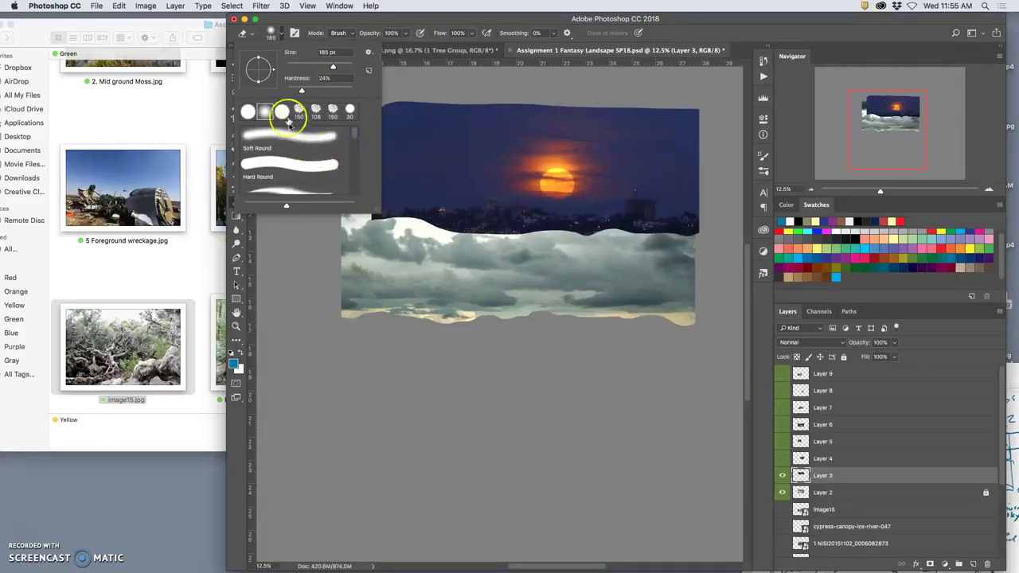
left_click(282, 111)
left_click(287, 191)
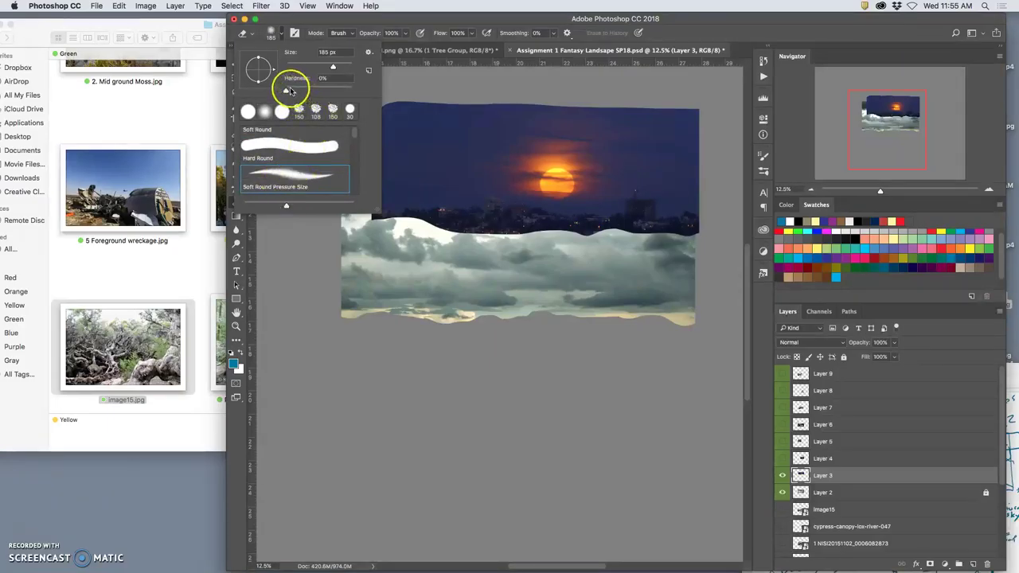
left_click_drag(326, 70, 437, 157)
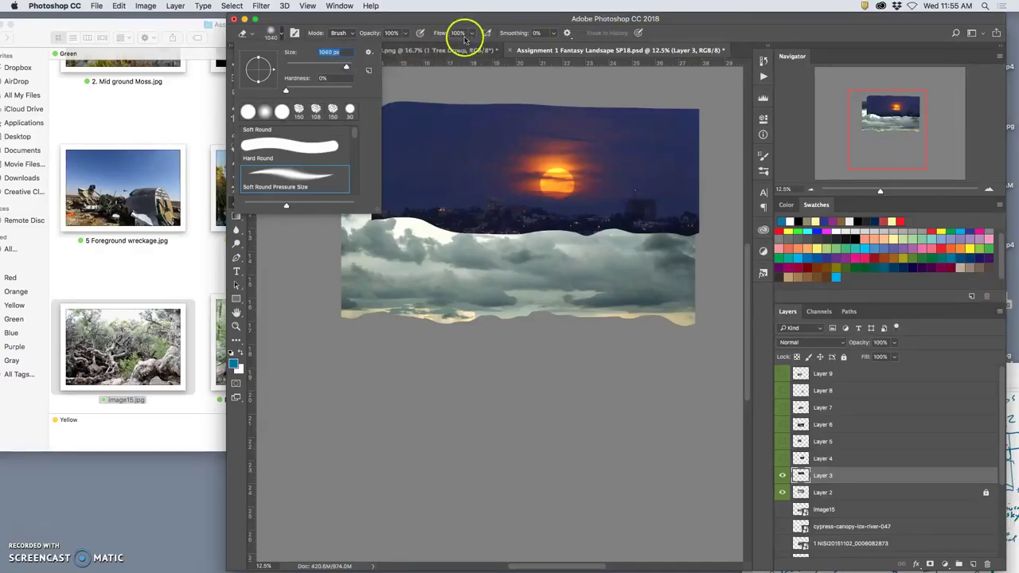
Softly erase the dark city silhouette right of the sun on Layer 3, undoing and comparing strokes
left_click(705, 247)
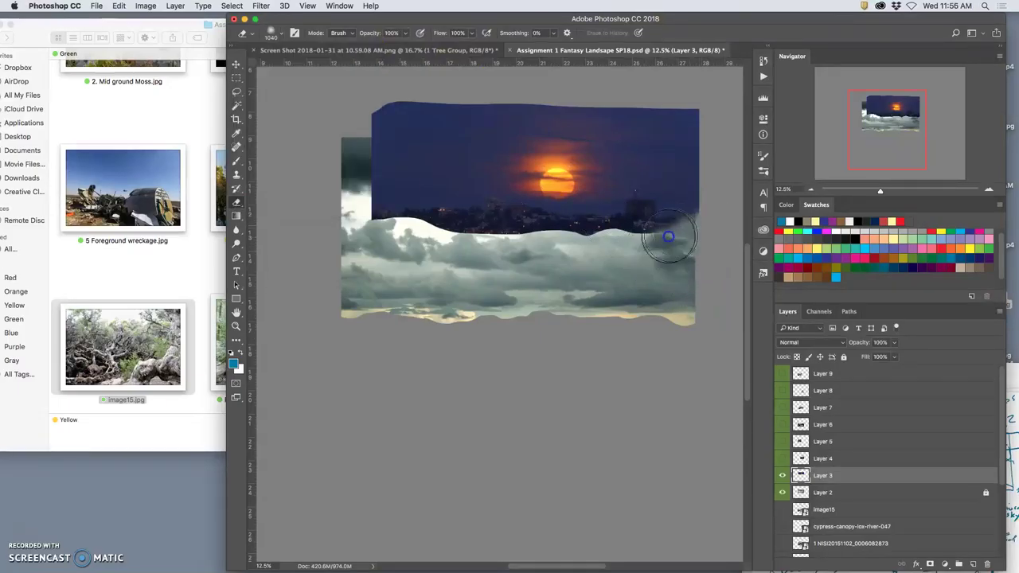
mouse_move(657, 240)
left_mouse_down()
mouse_move(690, 220)
mouse_move(625, 222)
mouse_move(660, 204)
mouse_move(636, 197)
mouse_move(682, 198)
mouse_move(705, 178)
mouse_move(705, 125)
mouse_move(693, 103)
mouse_move(710, 110)
left_mouse_up()
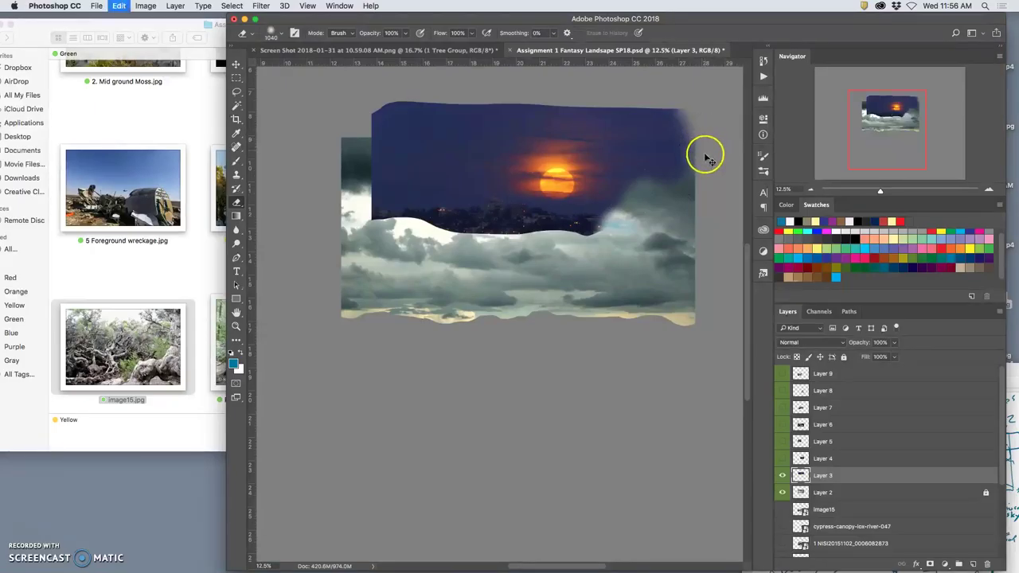
key("ctrl+z")
mouse_move(677, 183)
left_mouse_down()
mouse_move(629, 205)
mouse_move(699, 213)
mouse_move(655, 227)
mouse_move(569, 241)
mouse_move(580, 230)
mouse_move(546, 239)
mouse_move(525, 231)
mouse_move(559, 235)
mouse_move(470, 216)
mouse_move(422, 220)
mouse_move(421, 234)
mouse_move(374, 192)
mouse_move(353, 136)
mouse_move(443, 91)
mouse_move(371, 93)
mouse_move(655, 98)
mouse_move(710, 146)
mouse_move(712, 132)
mouse_move(678, 109)
mouse_move(706, 126)
left_mouse_up()
key("ctrl+z")
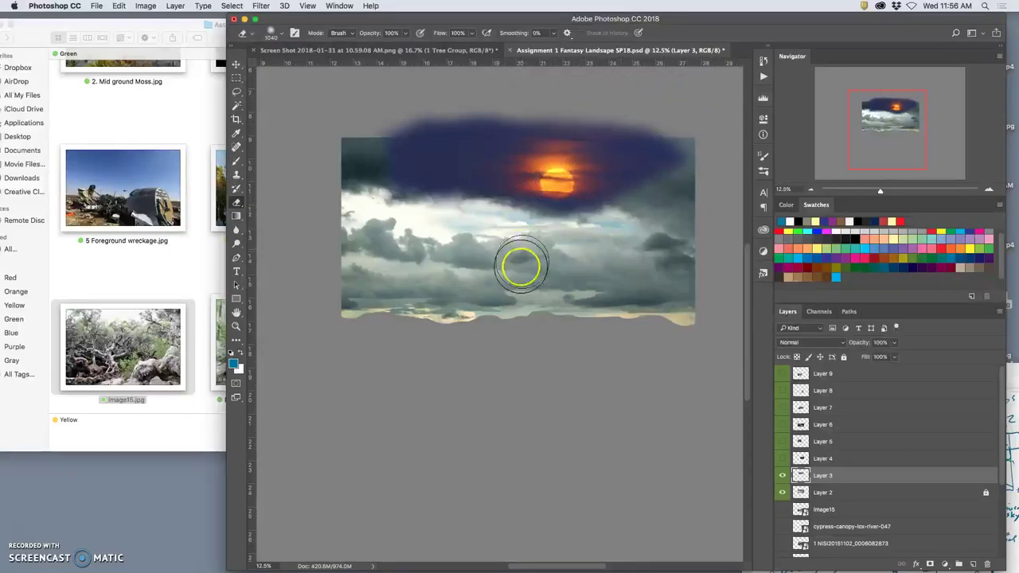
key("ctrl+alt+z")
key("ctrl+shift+z")
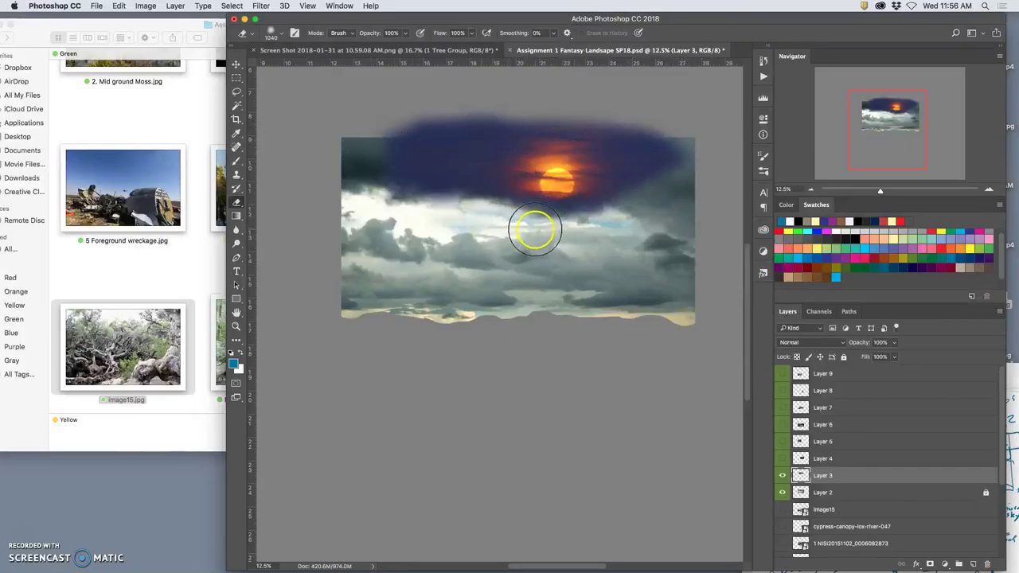
left_click(405, 33)
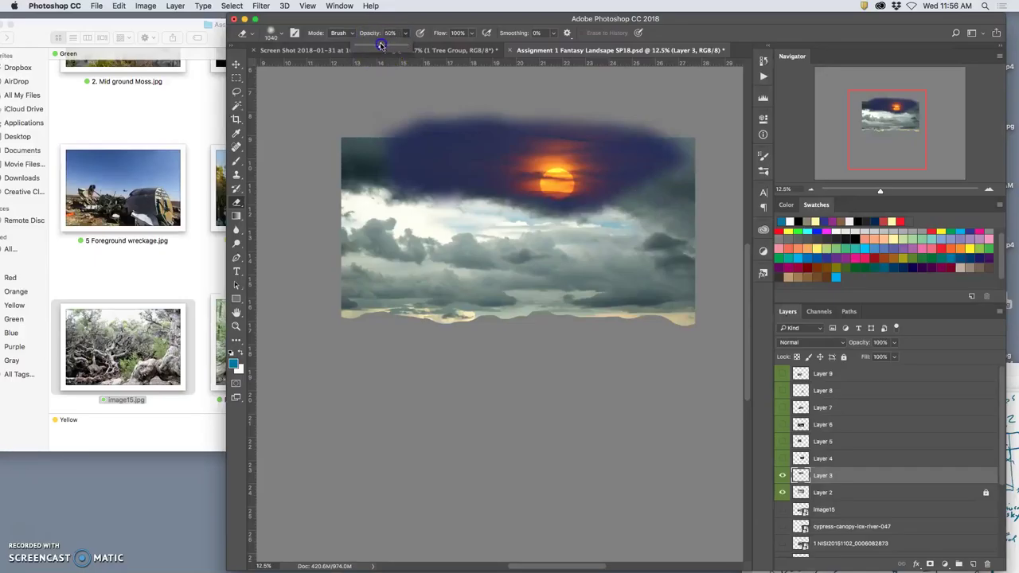
At 49% eraser opacity, fade the dark band's top and the area around the sun
mouse_move(375, 194)
left_mouse_down()
mouse_move(436, 199)
mouse_move(383, 167)
mouse_move(470, 188)
mouse_move(475, 206)
mouse_move(545, 224)
mouse_move(616, 211)
mouse_move(682, 170)
mouse_move(659, 144)
left_mouse_up()
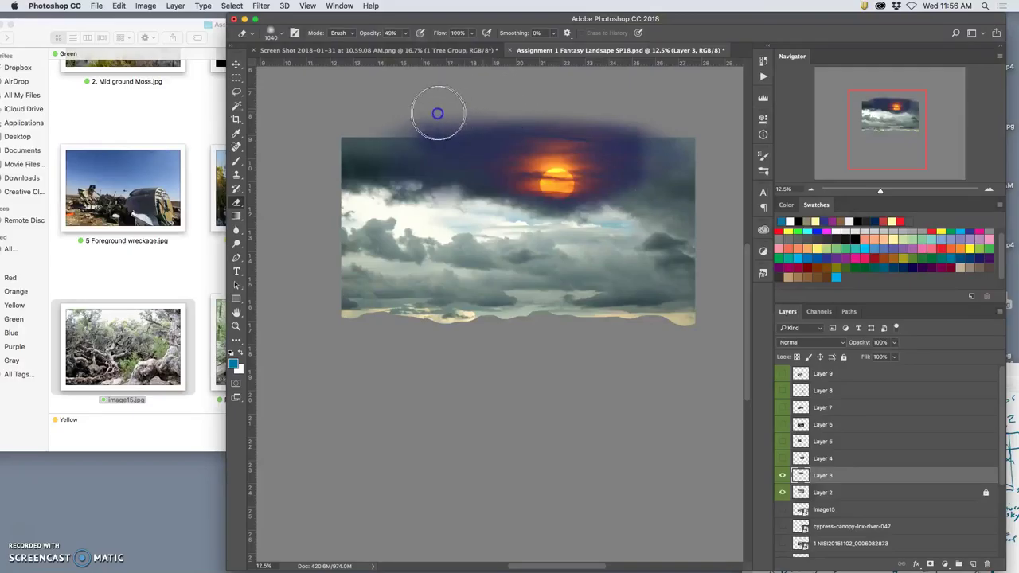
mouse_move(448, 141)
left_mouse_down()
mouse_move(432, 114)
mouse_move(503, 183)
mouse_move(496, 174)
left_mouse_up()
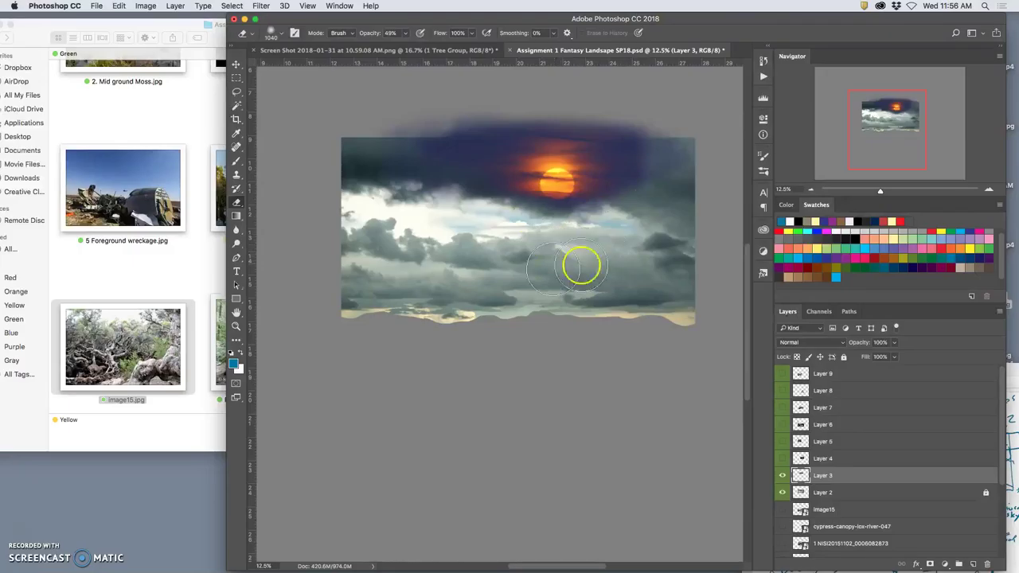
mouse_move(586, 261)
left_mouse_down()
mouse_move(496, 155)
mouse_move(568, 182)
mouse_move(527, 254)
left_mouse_up()
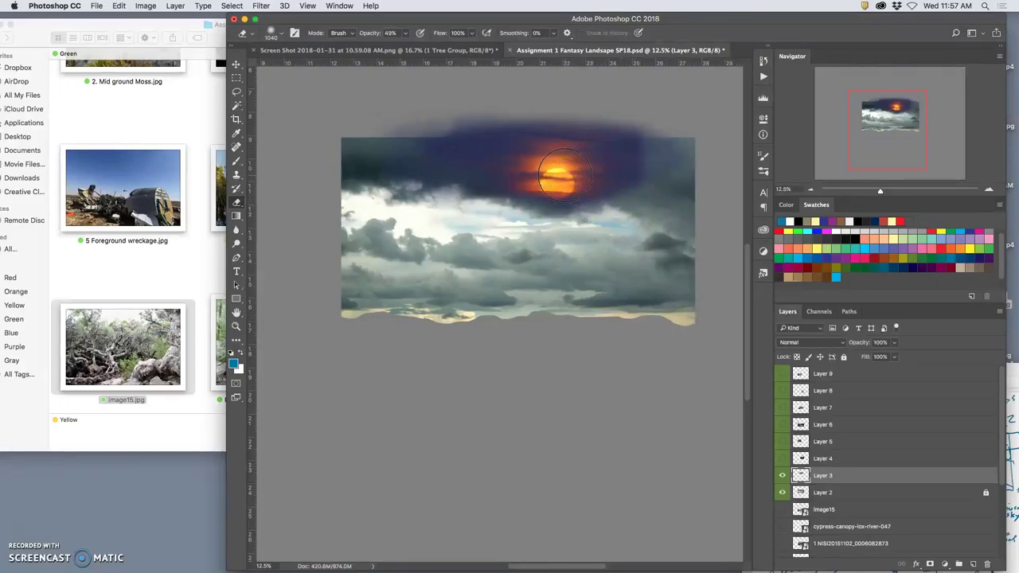
left_click(782, 476)
left_click(782, 476)
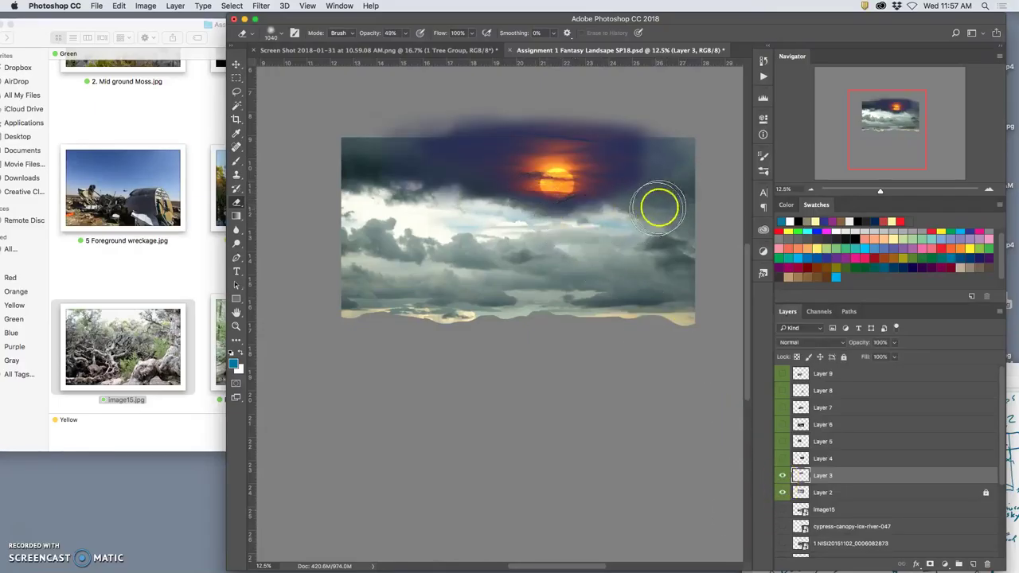
Apply Levels to Layer 3, adjusting midtone, white and black input sliders to lighten midtones
left_click(147, 6)
mouse_move(163, 35)
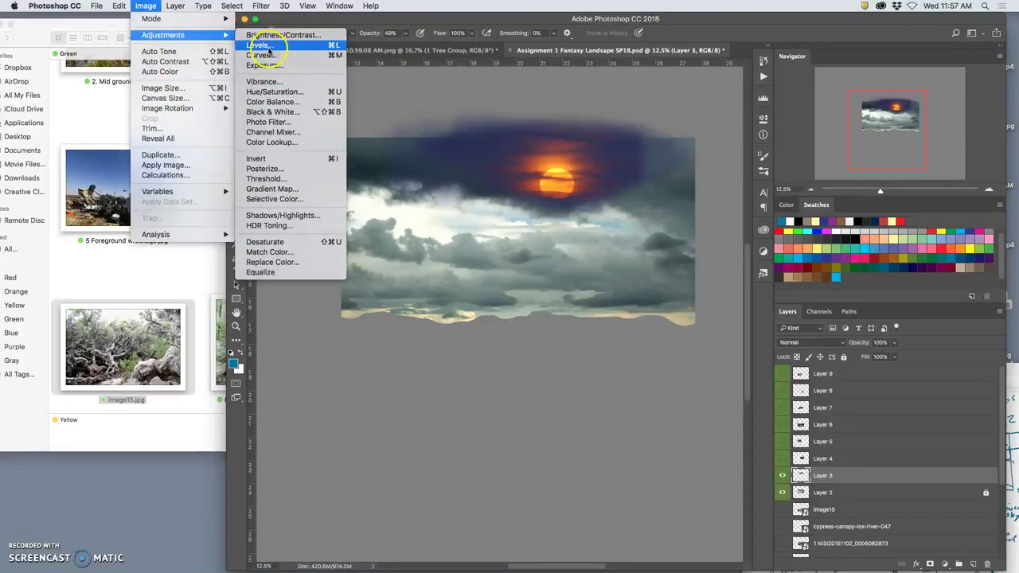
left_click(267, 45)
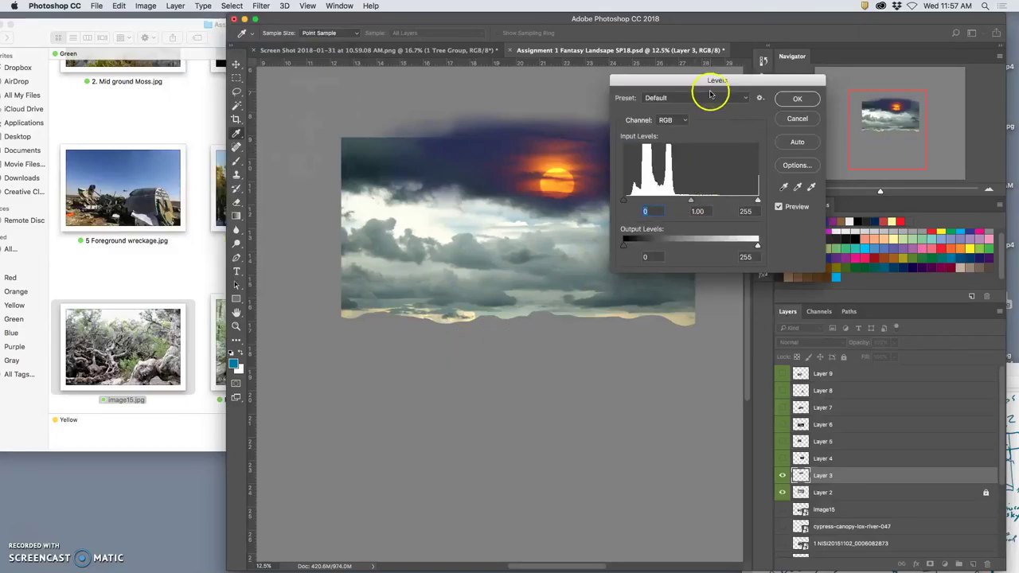
left_click_drag(710, 81, 802, 75)
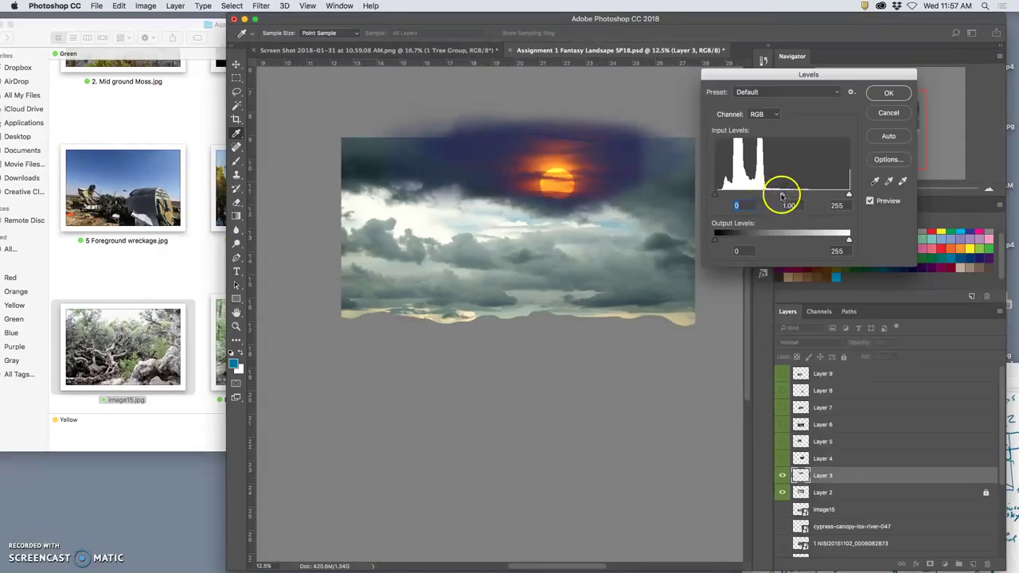
mouse_move(784, 195)
left_mouse_down()
mouse_move(773, 195)
mouse_move(804, 195)
mouse_move(779, 194)
left_mouse_up()
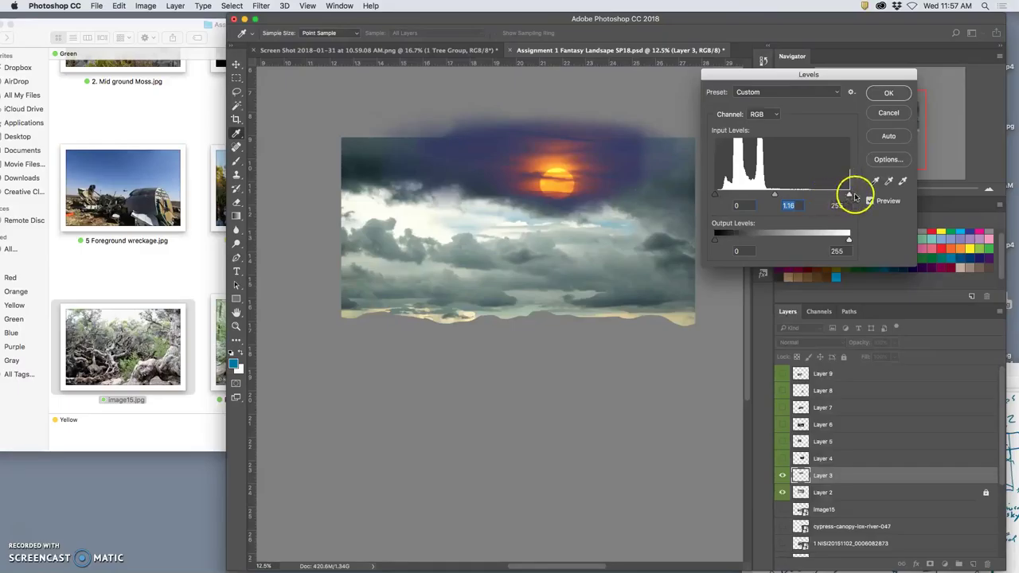
mouse_move(848, 194)
left_mouse_down()
mouse_move(817, 194)
mouse_move(848, 194)
left_mouse_up()
mouse_move(714, 194)
left_mouse_down()
mouse_move(728, 197)
mouse_move(706, 196)
left_mouse_up()
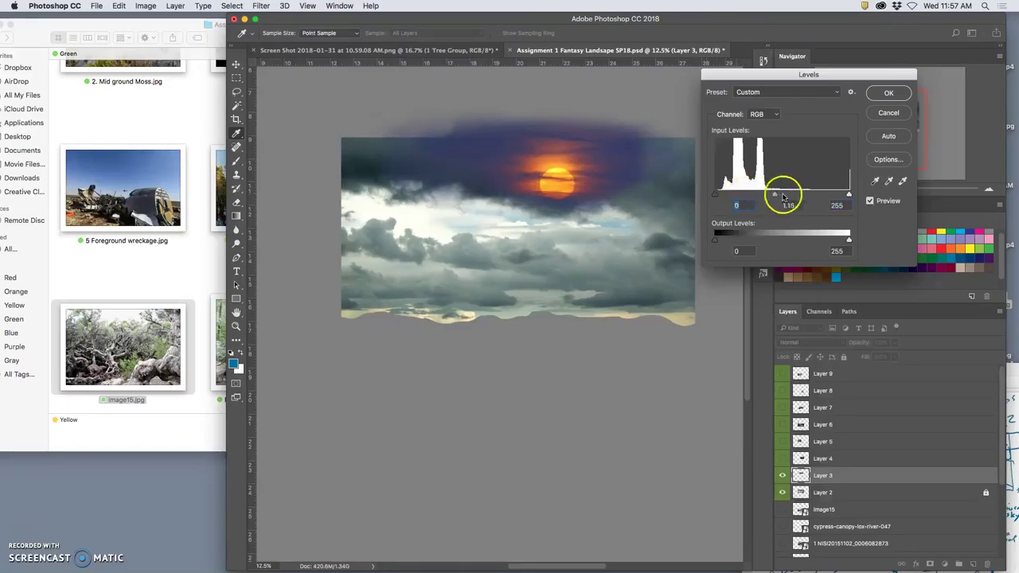
left_click(888, 94)
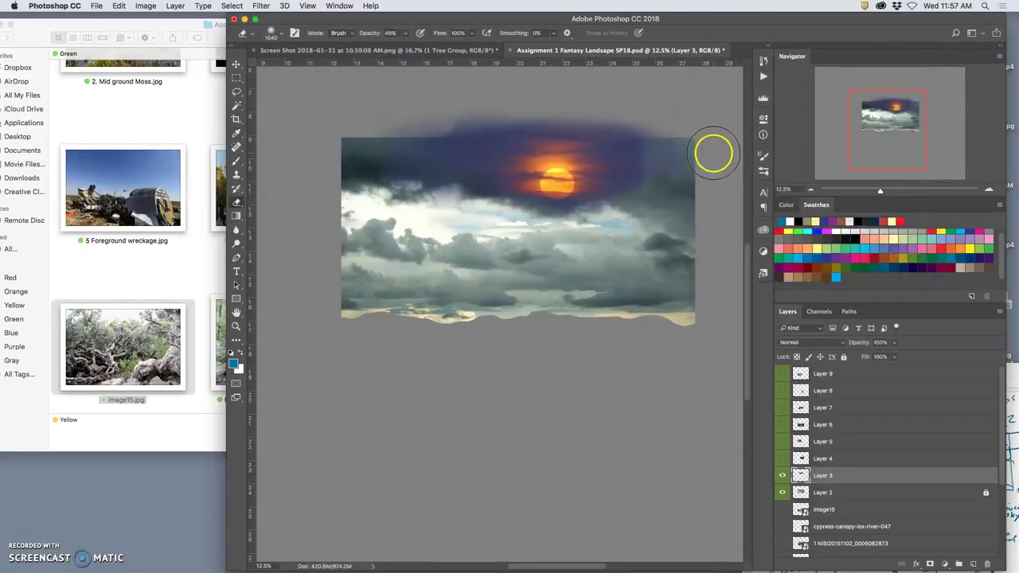
Apply Color Balance to Layer 3 with Cyan-Red -5 and Magenta-Green +32
key("super+z")
key("super+z")
key("super+z")
key("super+z")
key("super+z")
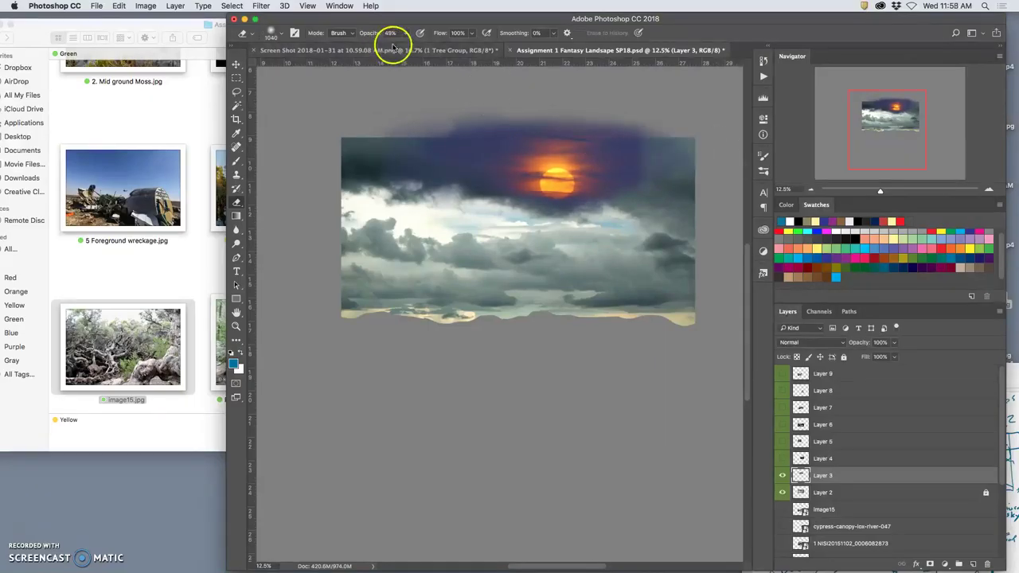
left_click(146, 6)
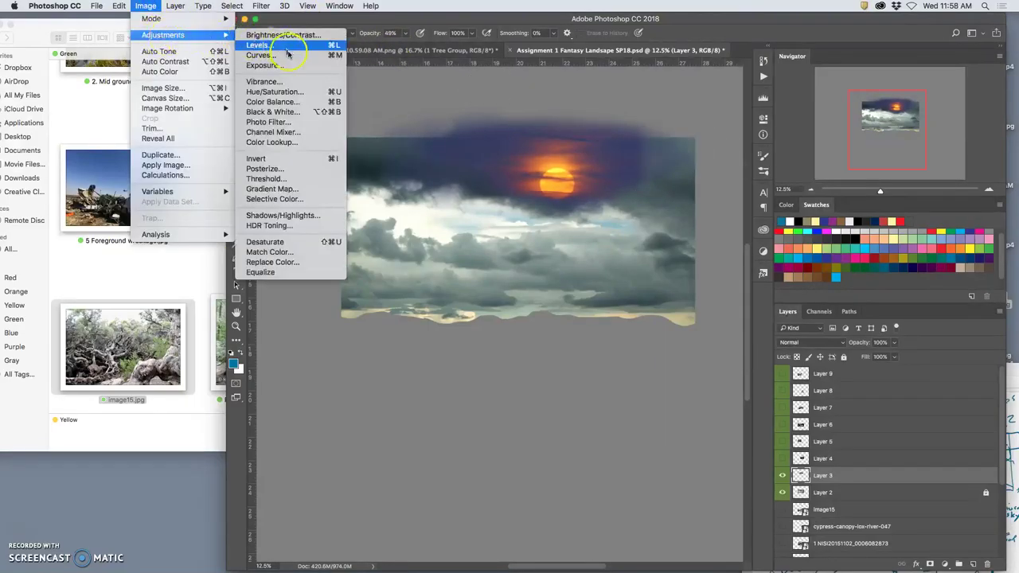
mouse_move(163, 35)
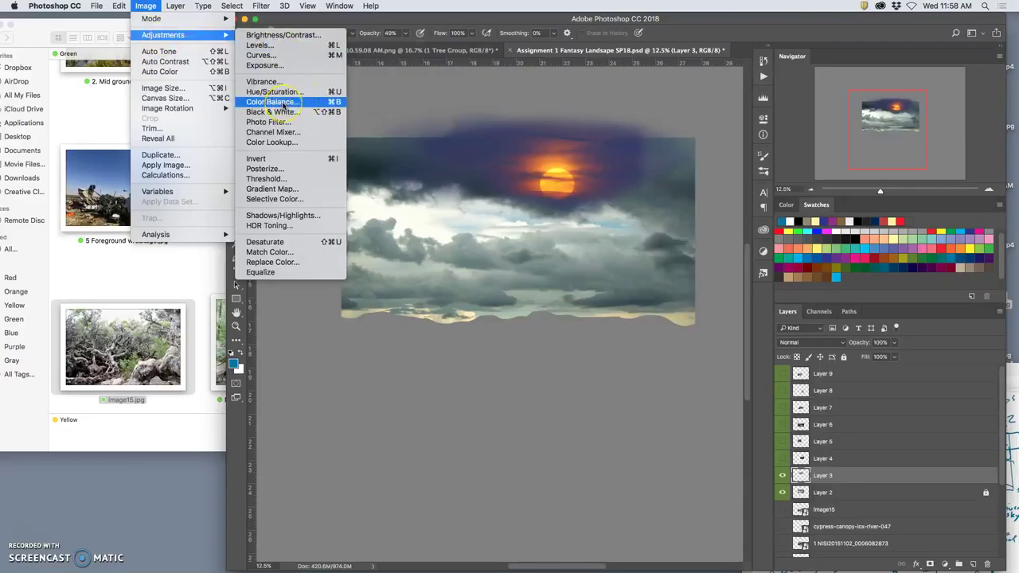
left_click(285, 103)
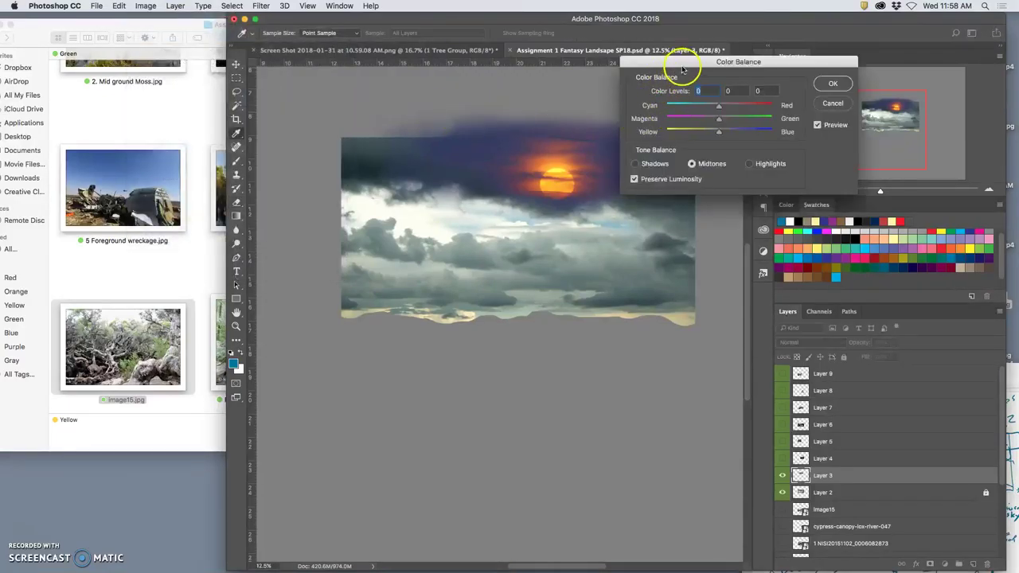
left_click_drag(683, 62, 728, 62)
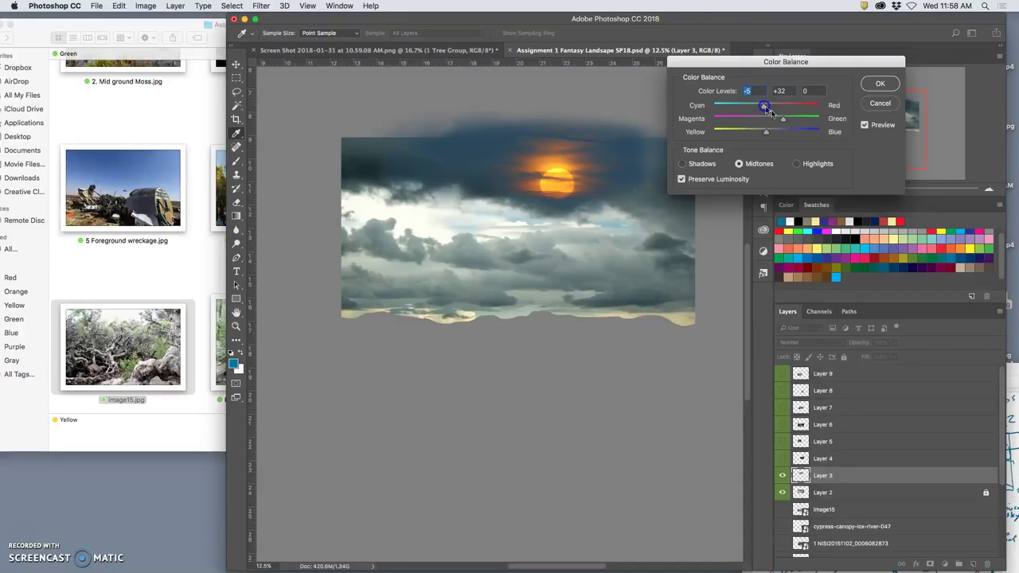
left_click(786, 121)
left_click(875, 90)
key("e")
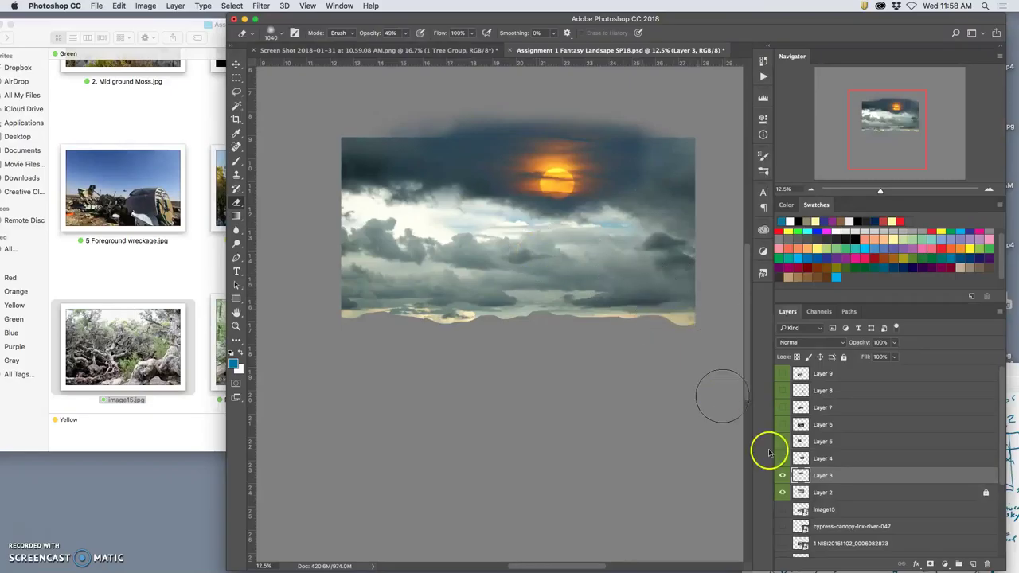
Select and unlock Layer 2, then darken its cloud midtones in Levels
left_click(866, 495)
left_click(844, 357)
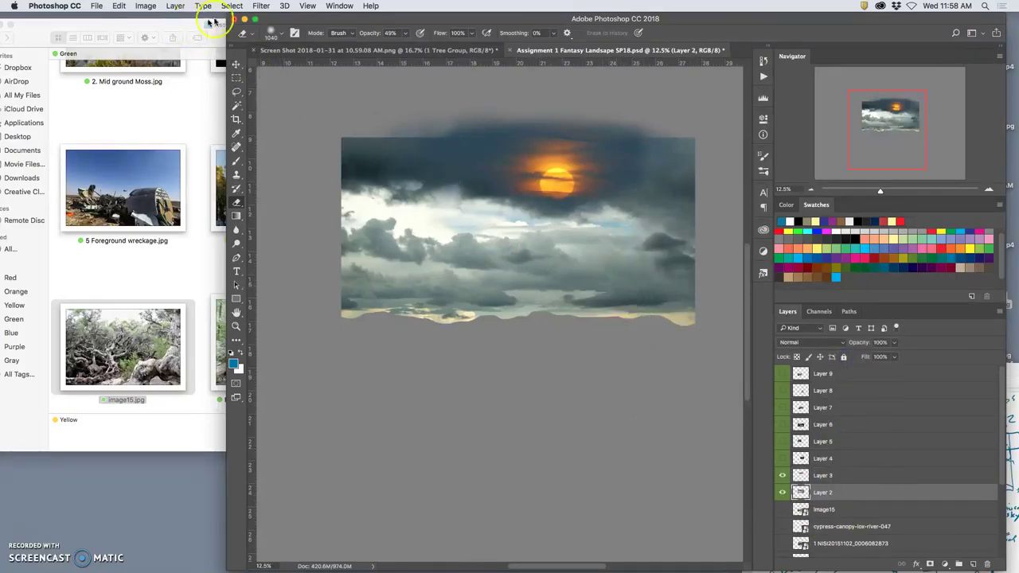
left_click(150, 5)
mouse_move(163, 35)
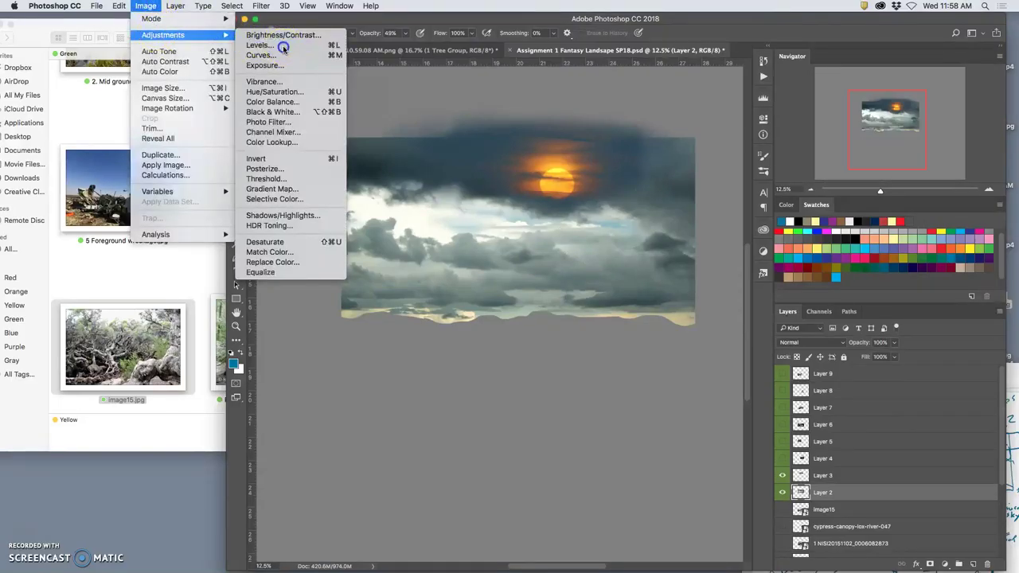
left_click(286, 48)
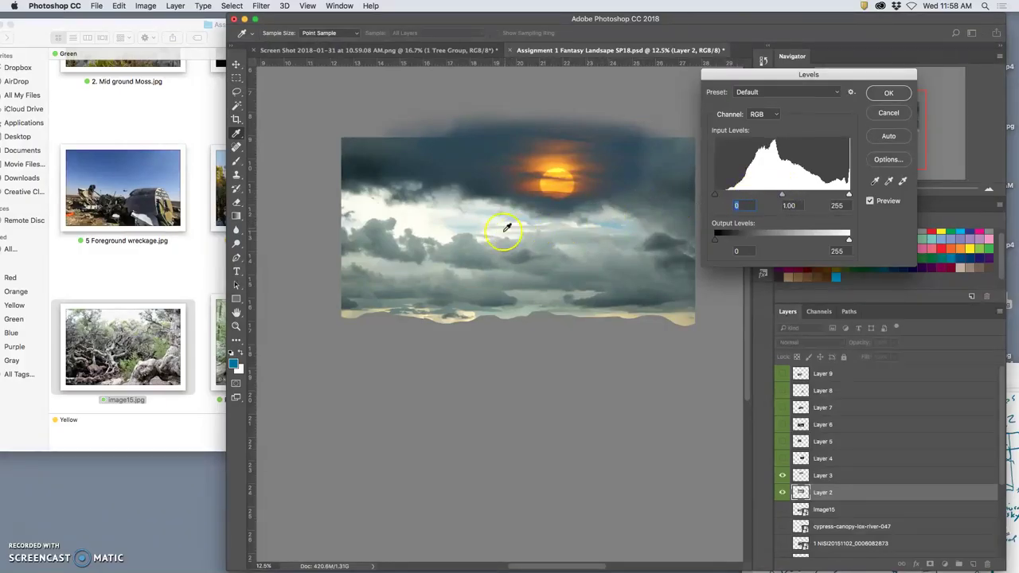
left_click_drag(784, 197, 793, 194)
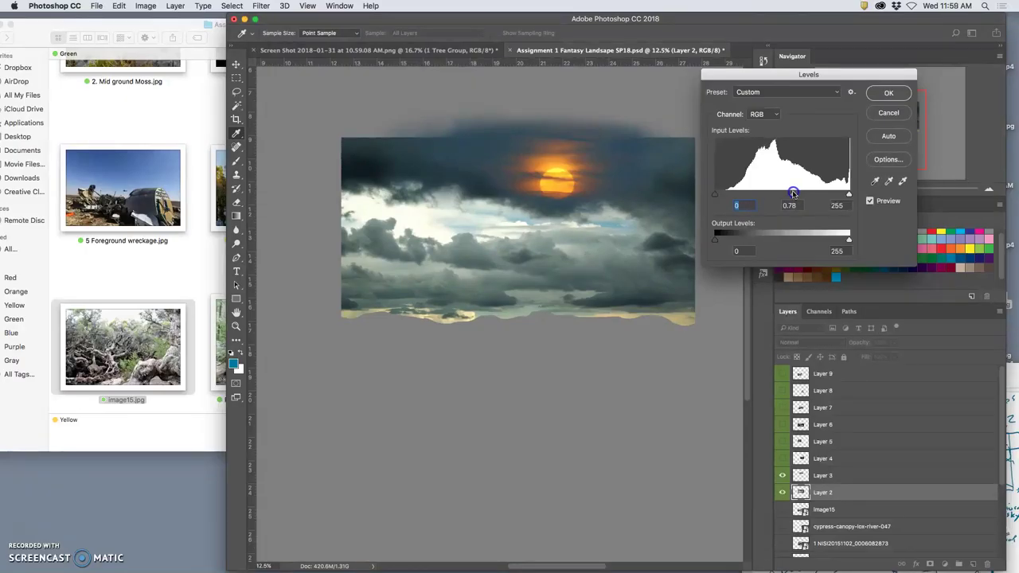
left_click_drag(834, 211, 824, 207)
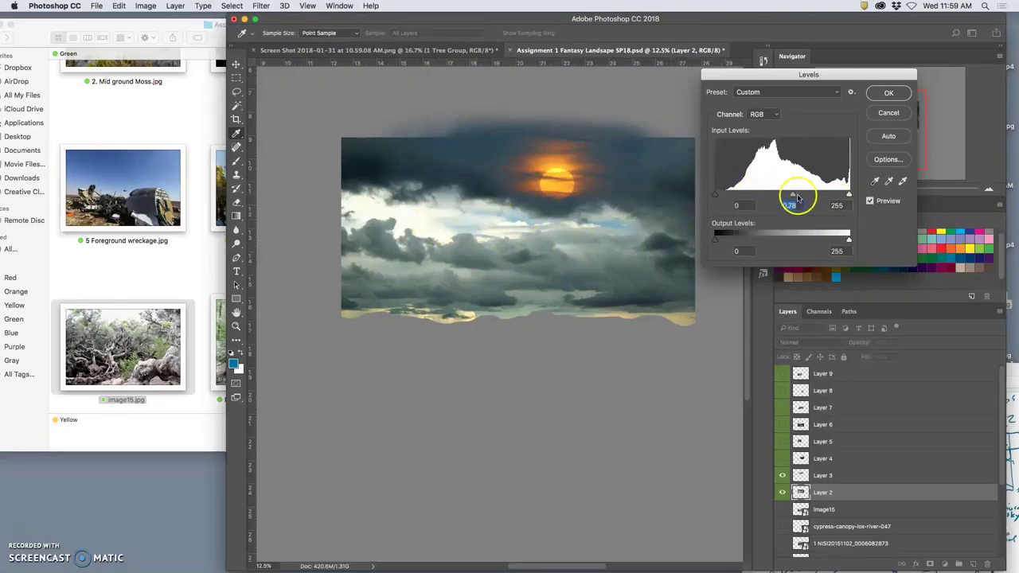
left_click_drag(793, 194, 843, 192)
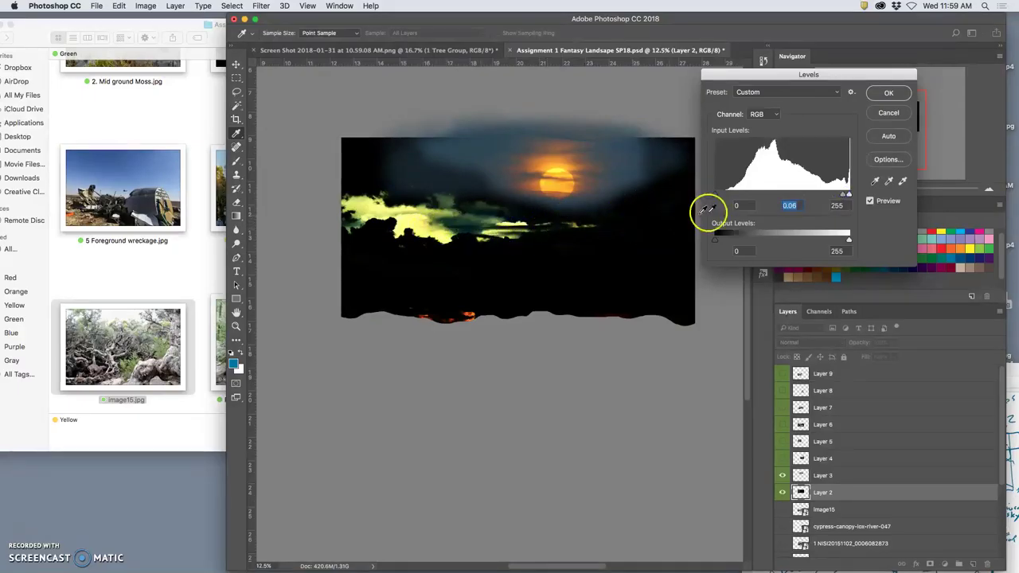
left_click_drag(843, 194, 804, 195)
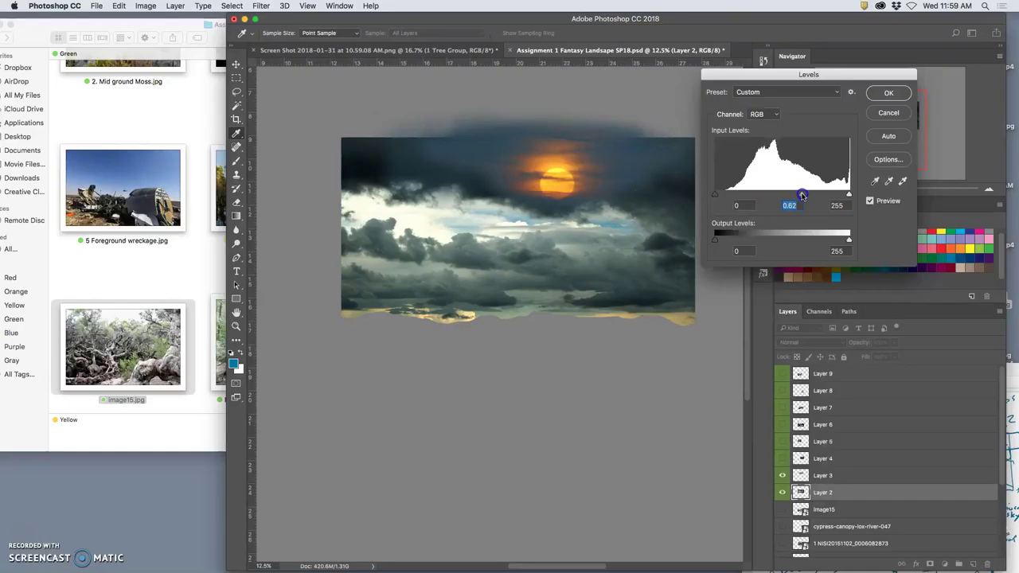
Narrow the clouds' Output Levels to 24–184 and apply the Levels change
left_click(842, 233)
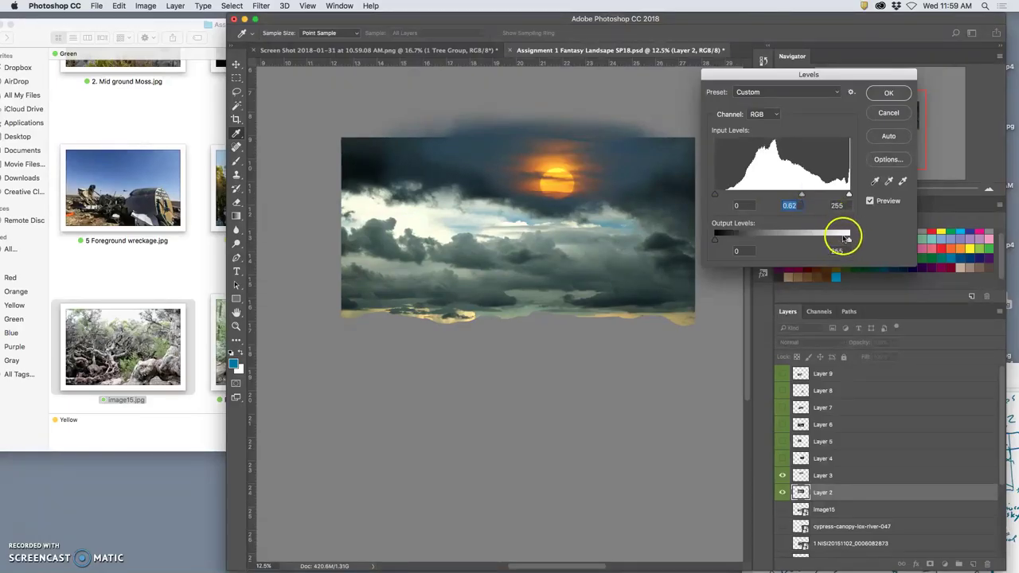
left_click_drag(850, 240, 816, 241)
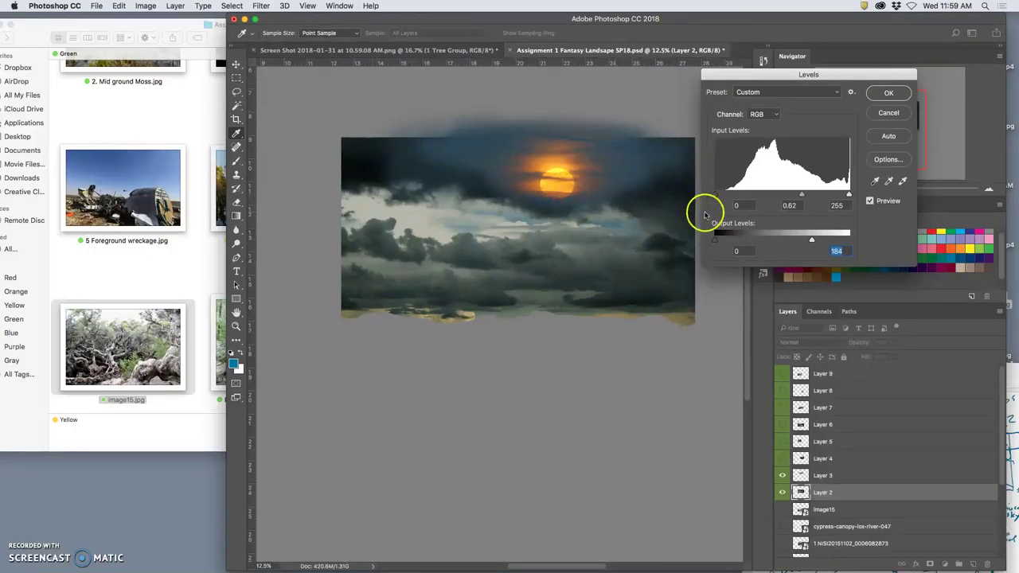
left_click_drag(721, 242, 730, 242)
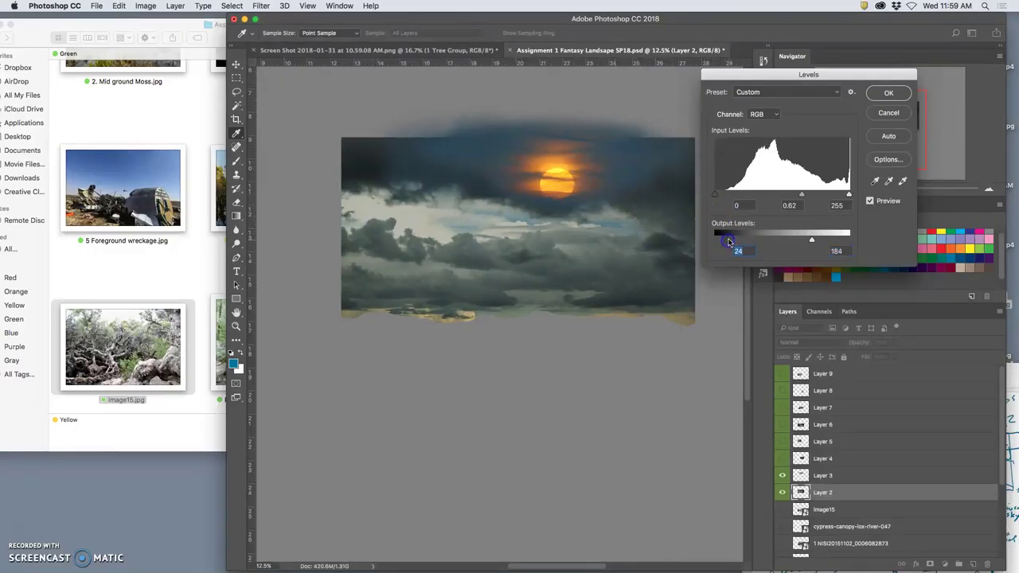
left_click(889, 93)
Apply Color Balance to Layer 2, shifting its midtones toward cyan and slightly magenta
left_click(143, 6)
mouse_move(162, 35)
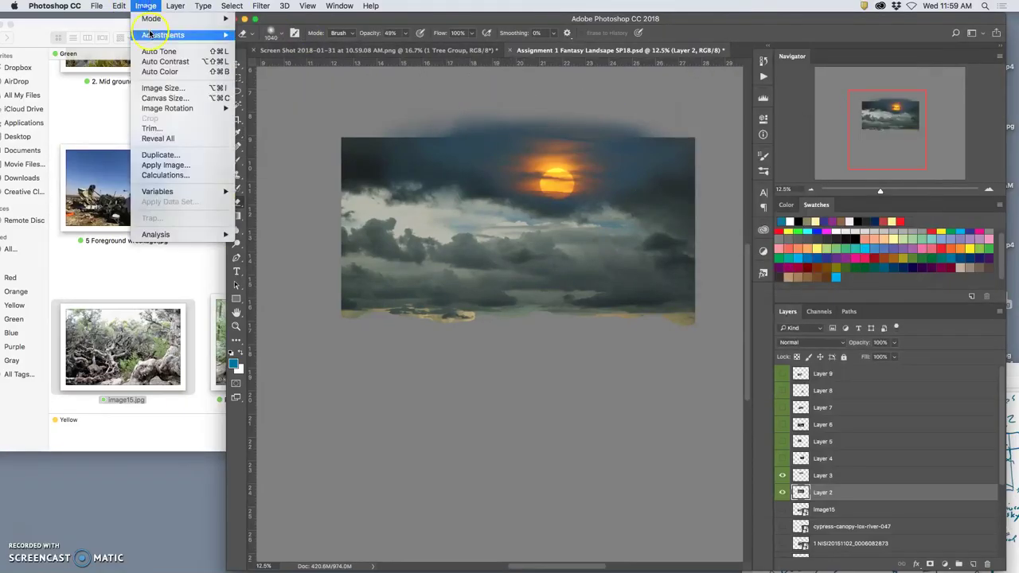
left_click(342, 106)
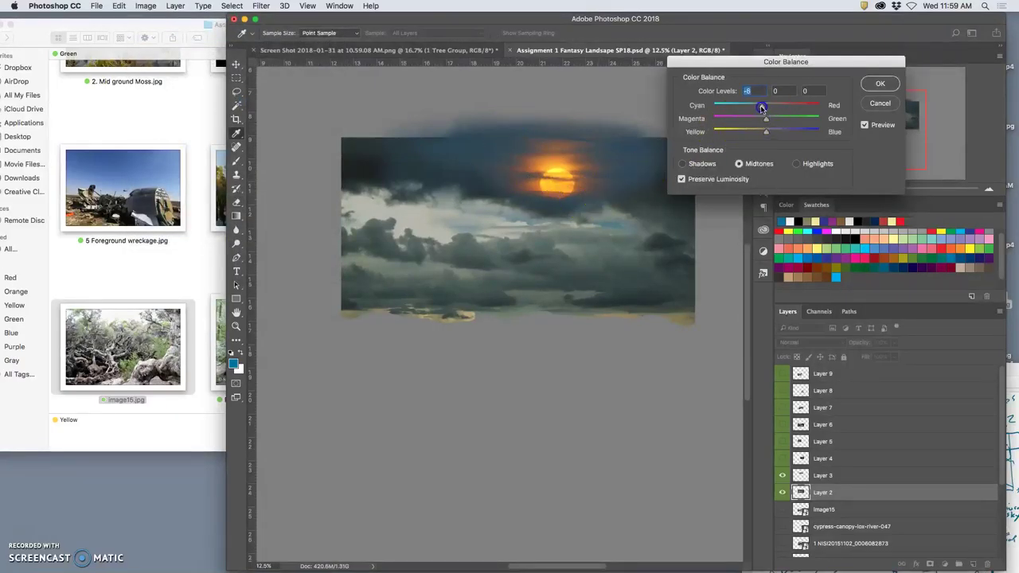
left_click_drag(766, 131, 771, 134)
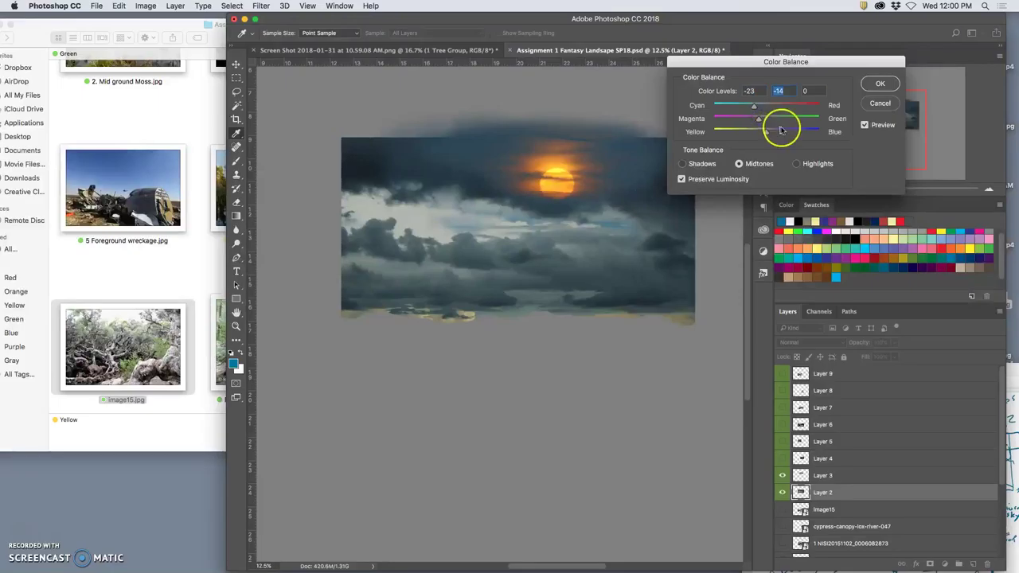
left_click(890, 86)
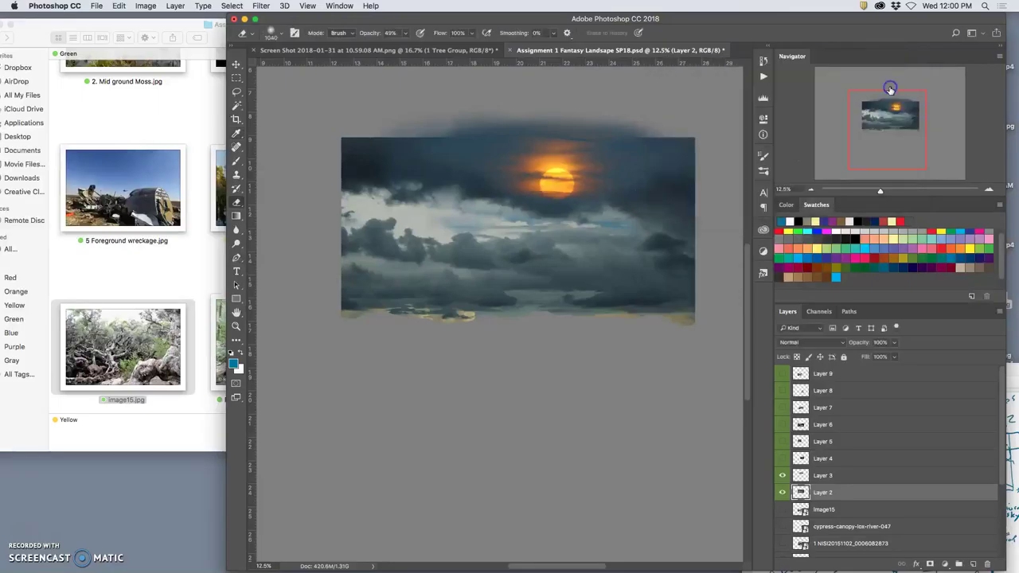
Lock Layer 2, return to Layer 3, and softly erase part of its sky
key("ctrl+z")
left_click(820, 476)
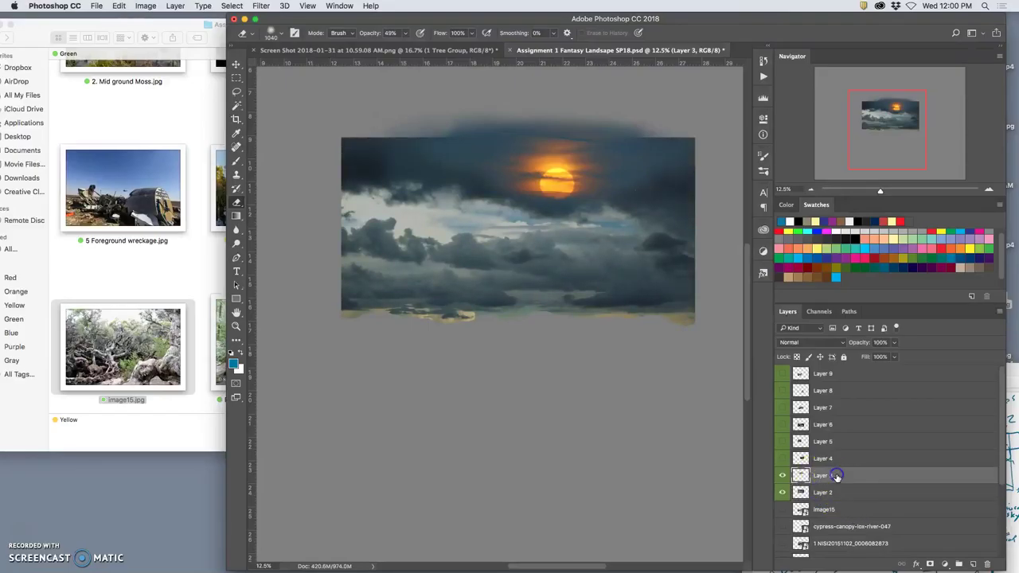
left_click(839, 492)
left_click(844, 357)
left_click(859, 478)
mouse_move(537, 248)
left_mouse_down()
mouse_move(425, 169)
mouse_move(546, 193)
mouse_move(624, 276)
left_mouse_up()
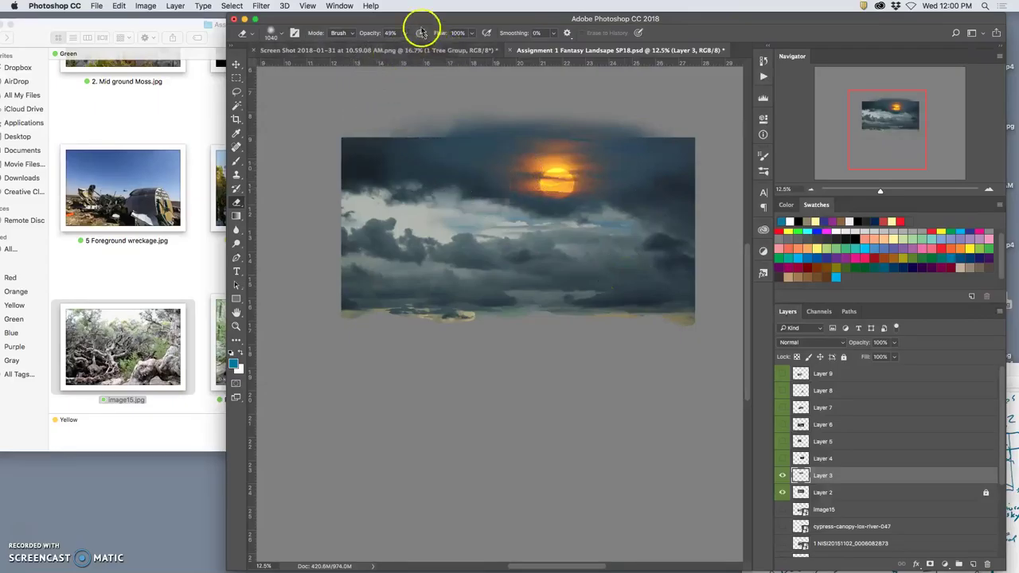
Set eraser opacity to 22%, erase the sky's top-right corner, and compare Layer 3 on and off
left_click_drag(403, 32, 390, 45)
mouse_move(439, 162)
left_mouse_down()
mouse_move(478, 177)
mouse_move(473, 166)
mouse_move(416, 180)
mouse_move(472, 166)
mouse_move(466, 152)
mouse_move(426, 154)
mouse_move(444, 164)
mouse_move(473, 154)
mouse_move(477, 132)
mouse_move(438, 125)
mouse_move(427, 141)
mouse_move(486, 125)
mouse_move(621, 140)
left_mouse_up()
left_click_drag(696, 151, 648, 170)
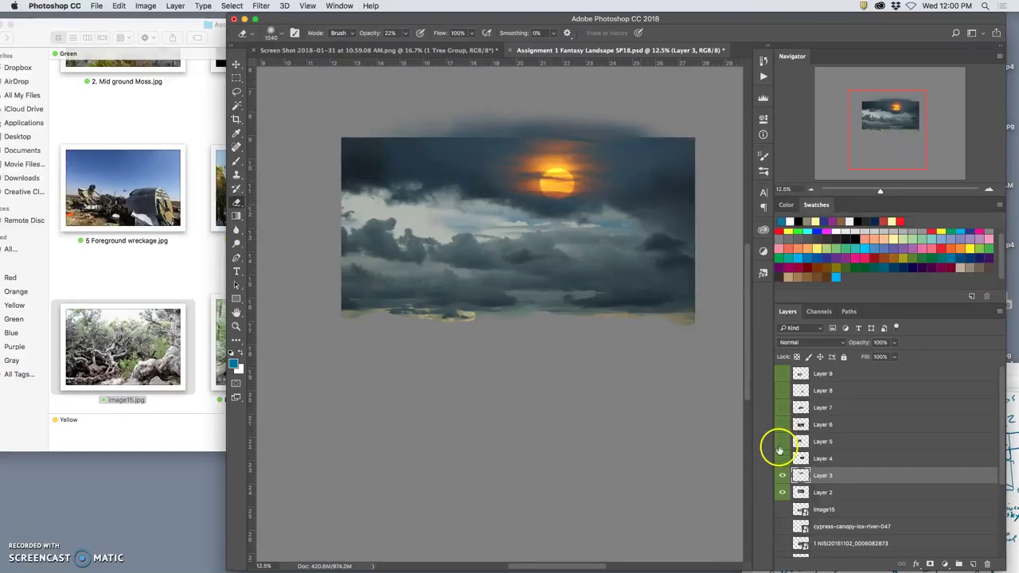
left_click(829, 478)
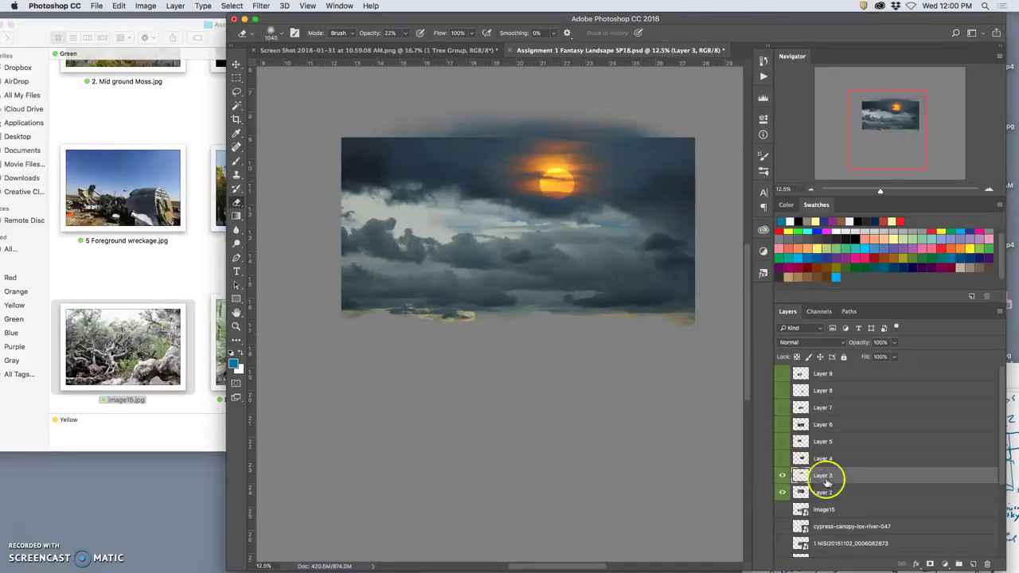
left_click(782, 475)
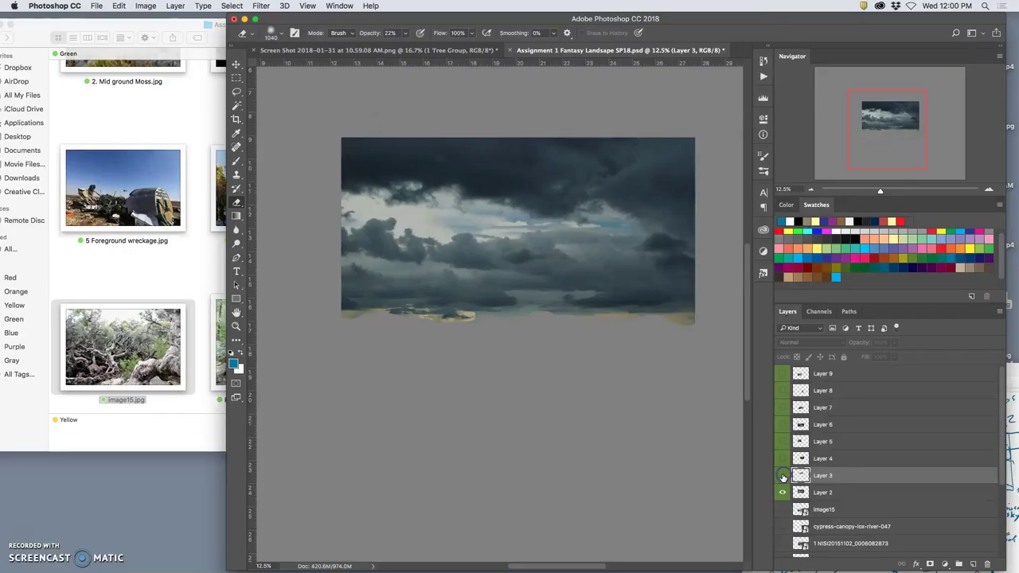
Relock Layer 2, fade Layer 3's sky along its top edge, and show Layer 4's jungle
left_click(840, 493)
left_click(844, 357)
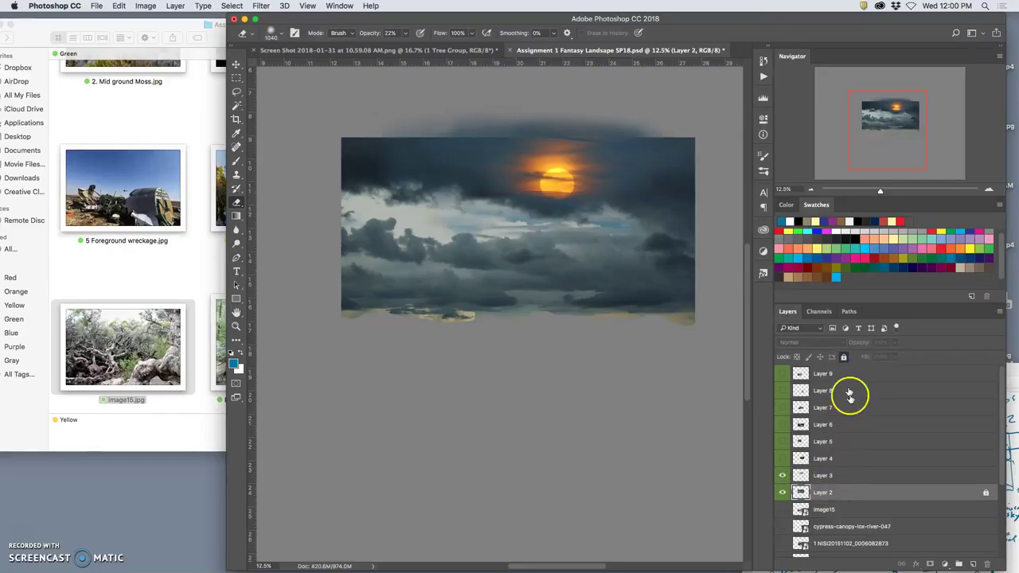
left_click(843, 476)
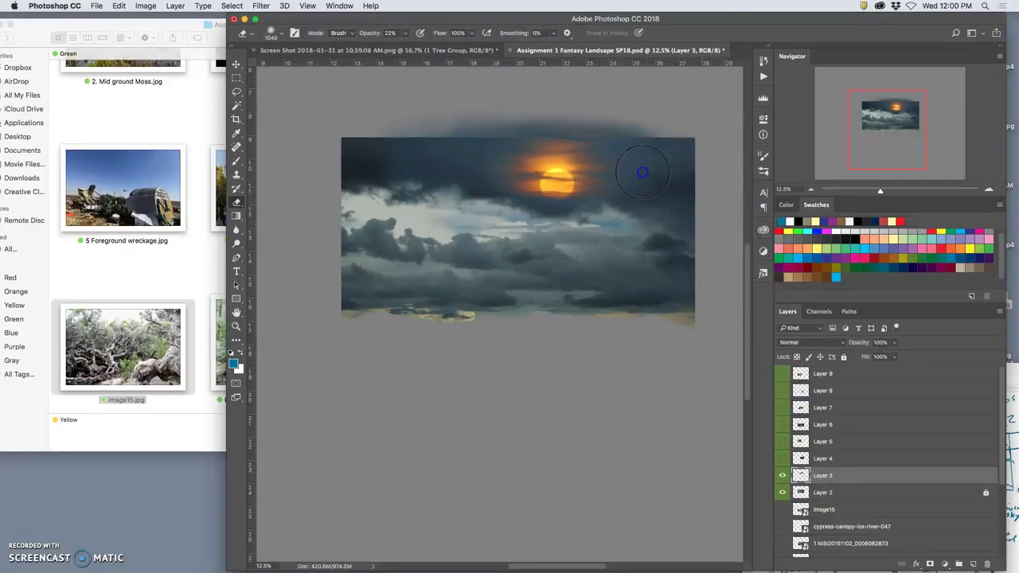
left_click(501, 125)
left_click(704, 139)
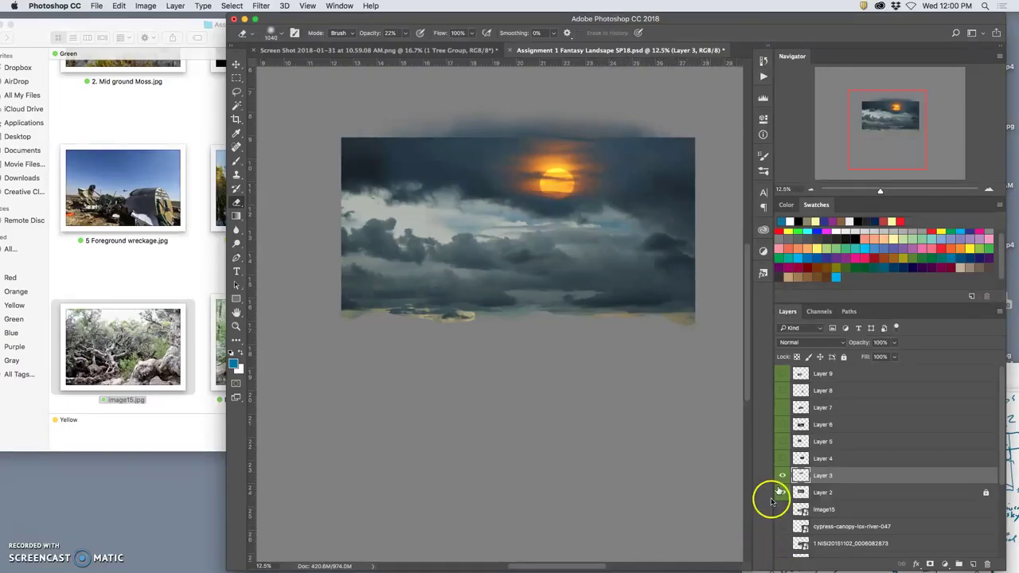
left_click(782, 459)
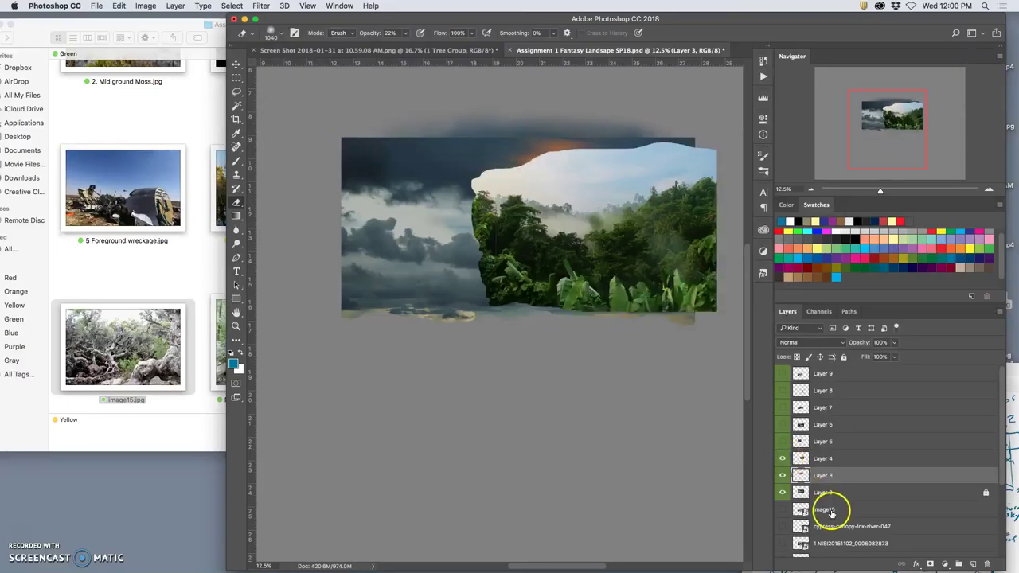
Lock Layer 3, select Layer 4, and erase the jungle's pale sky with eraser at 100% opacity
left_click(844, 357)
left_click(875, 459)
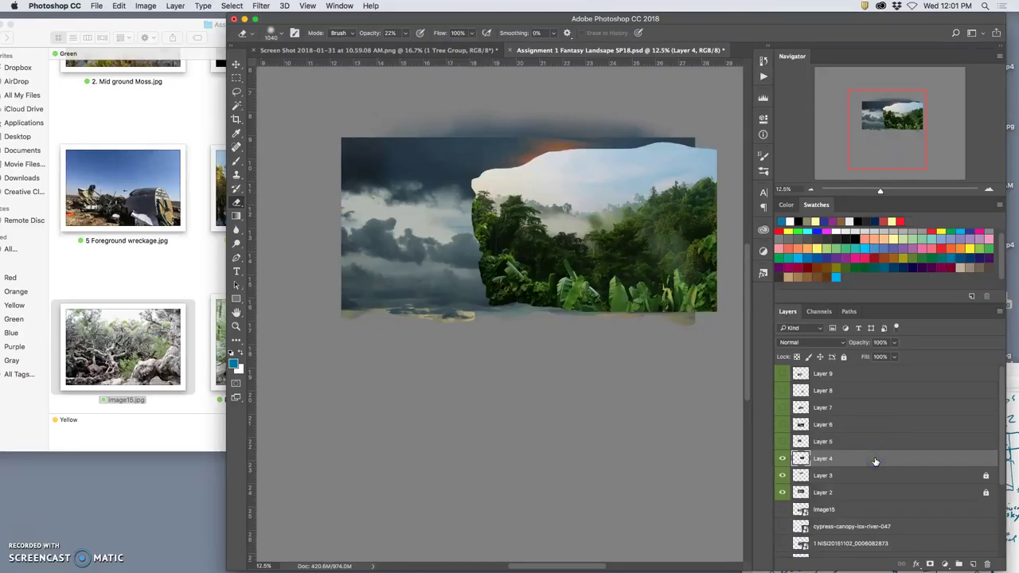
mouse_move(546, 239)
left_mouse_down()
mouse_move(613, 271)
mouse_move(660, 178)
left_mouse_up()
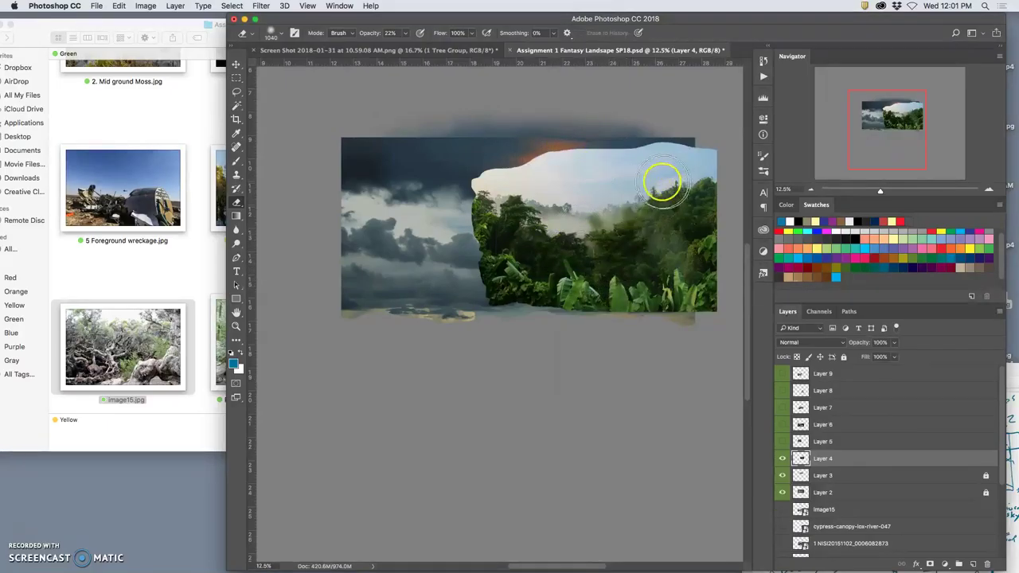
left_click(405, 34)
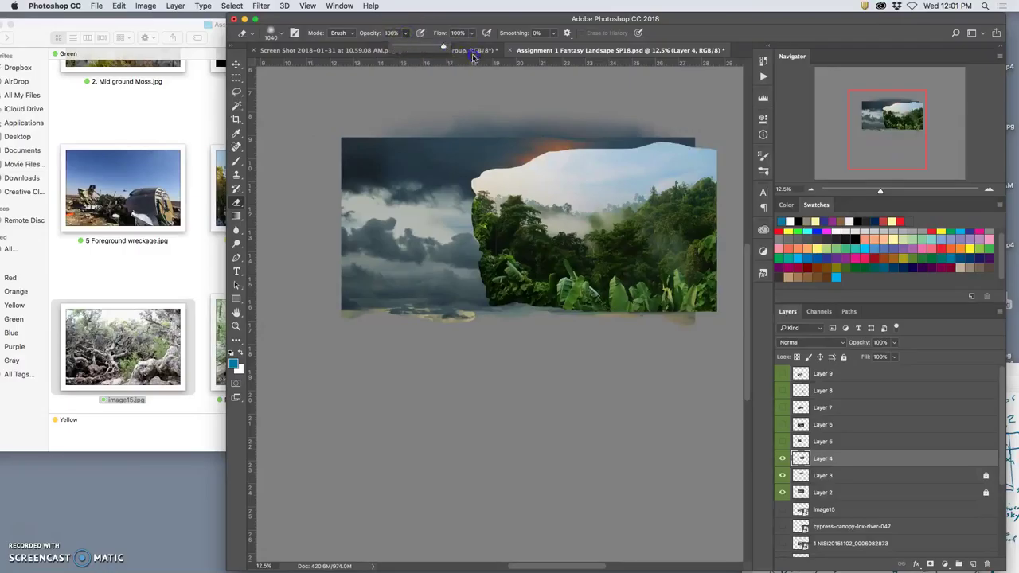
mouse_move(719, 132)
left_mouse_down()
mouse_move(569, 150)
mouse_move(466, 148)
mouse_move(477, 148)
mouse_move(466, 168)
mouse_move(693, 154)
mouse_move(496, 155)
mouse_move(493, 164)
mouse_move(469, 164)
mouse_move(541, 164)
left_mouse_up()
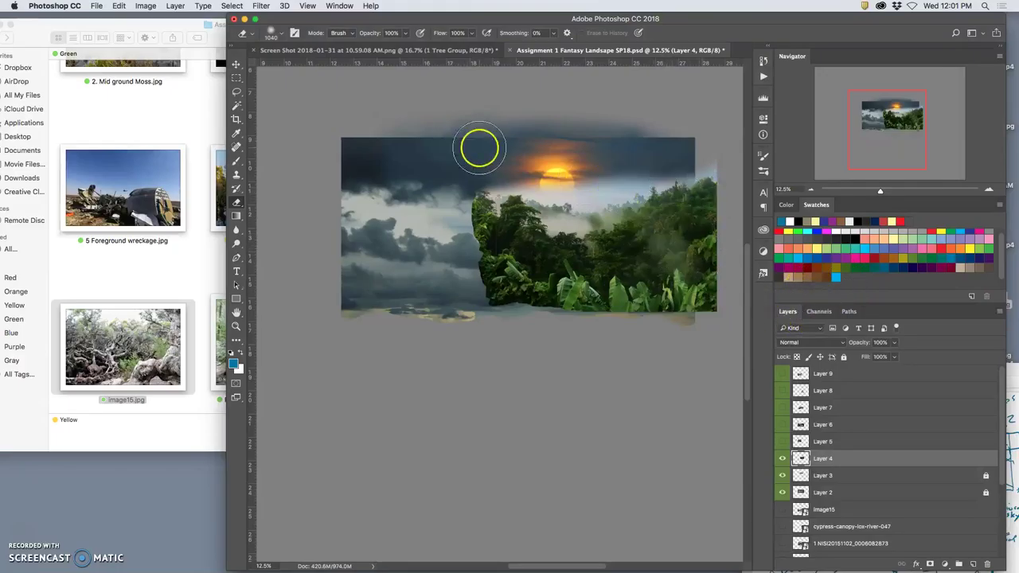
Apply Levels to Layer 4's jungle: midtones 1.03, white output capped at 234
left_click(148, 7)
mouse_move(163, 35)
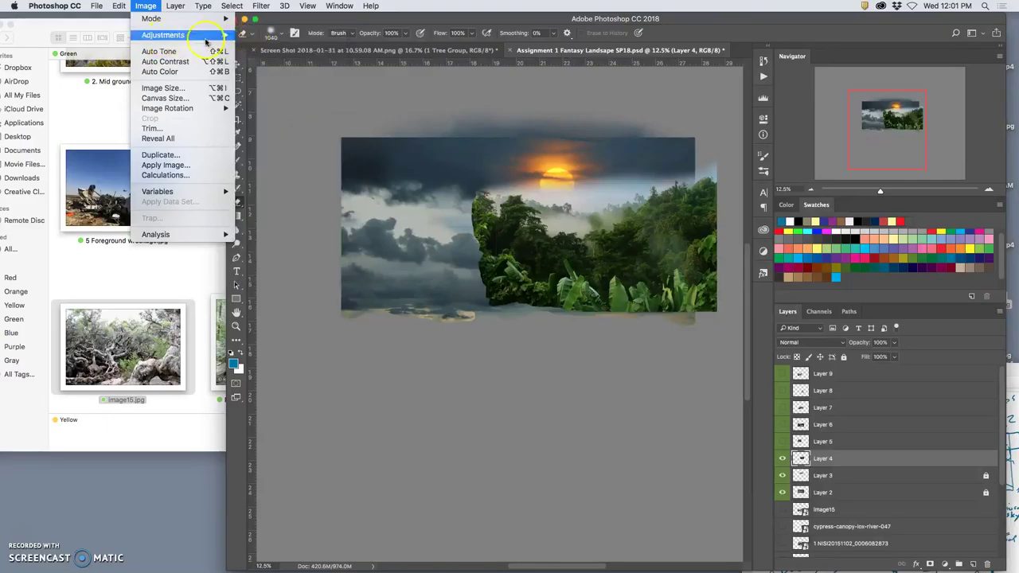
left_click(259, 45)
mouse_move(782, 195)
left_mouse_down()
mouse_move(791, 196)
mouse_move(777, 197)
left_mouse_up()
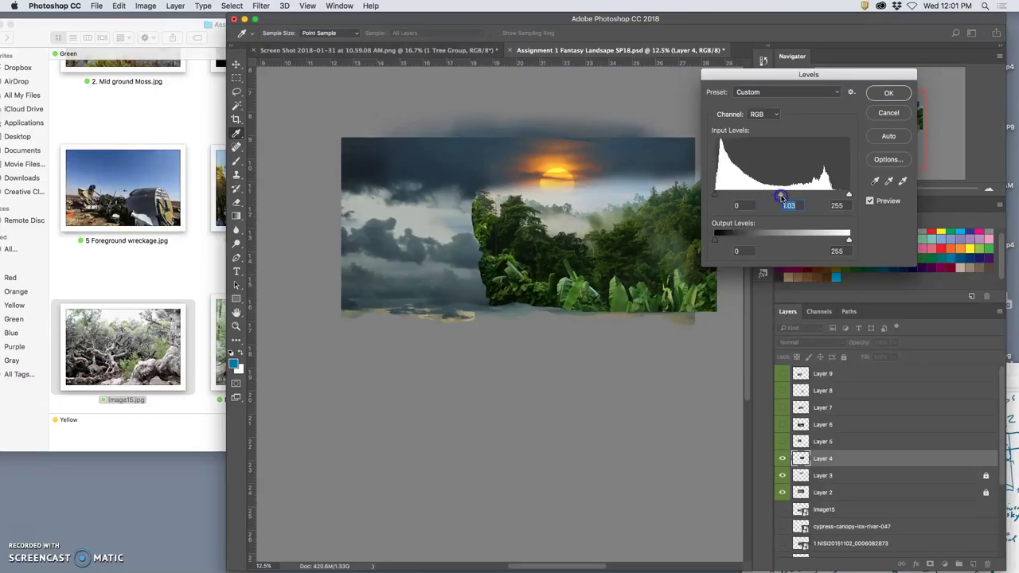
left_click_drag(849, 239, 834, 240)
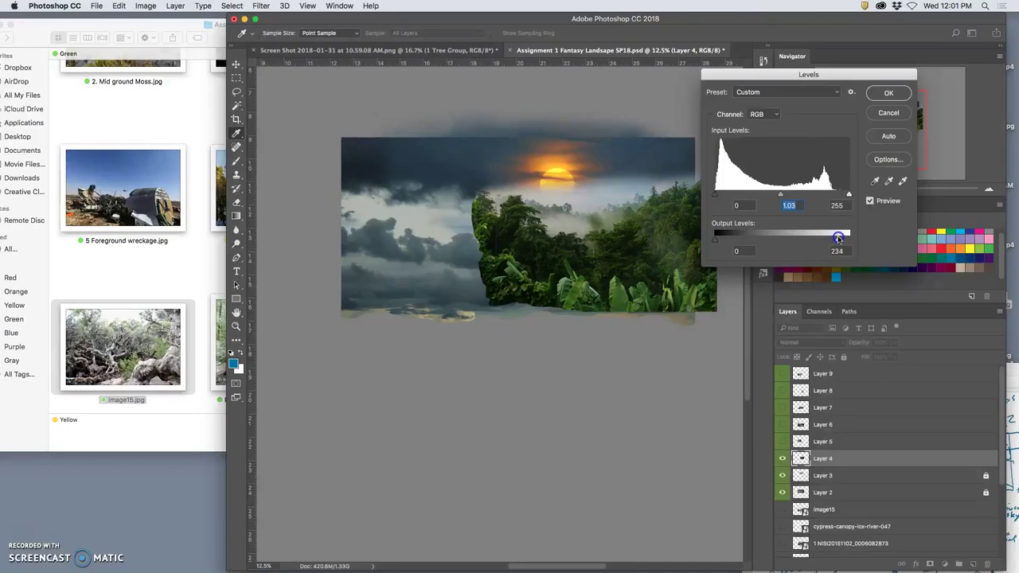
left_click(888, 94)
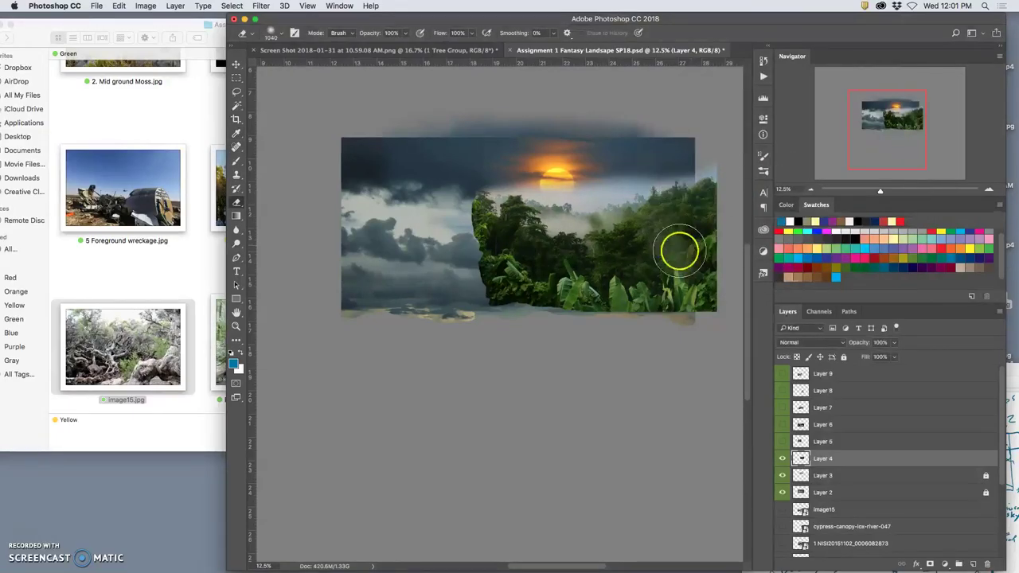
Apply a Color Balance of -24, -28, +8 to the jungle's midtones
left_click(145, 5)
mouse_move(163, 35)
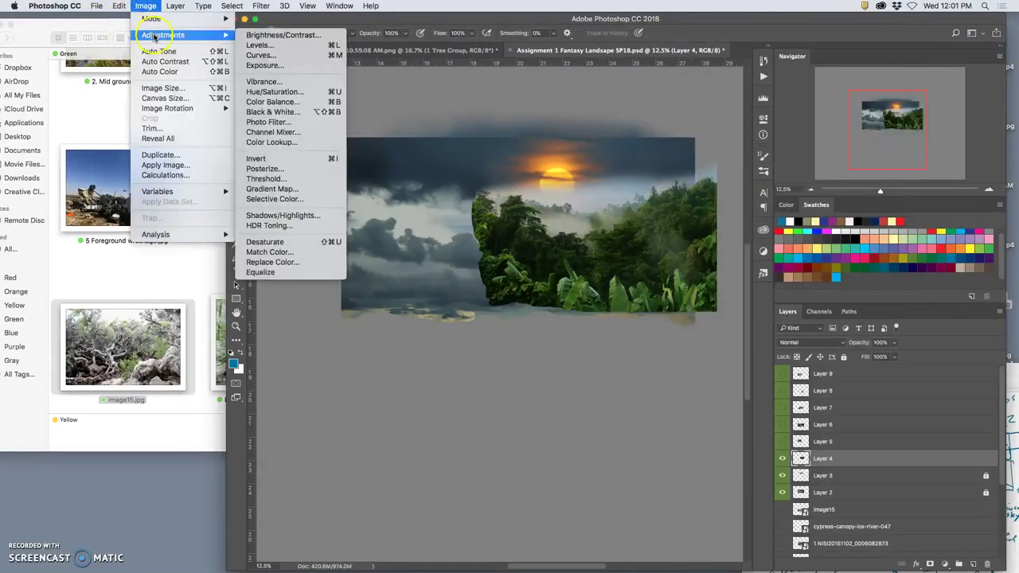
left_click(271, 102)
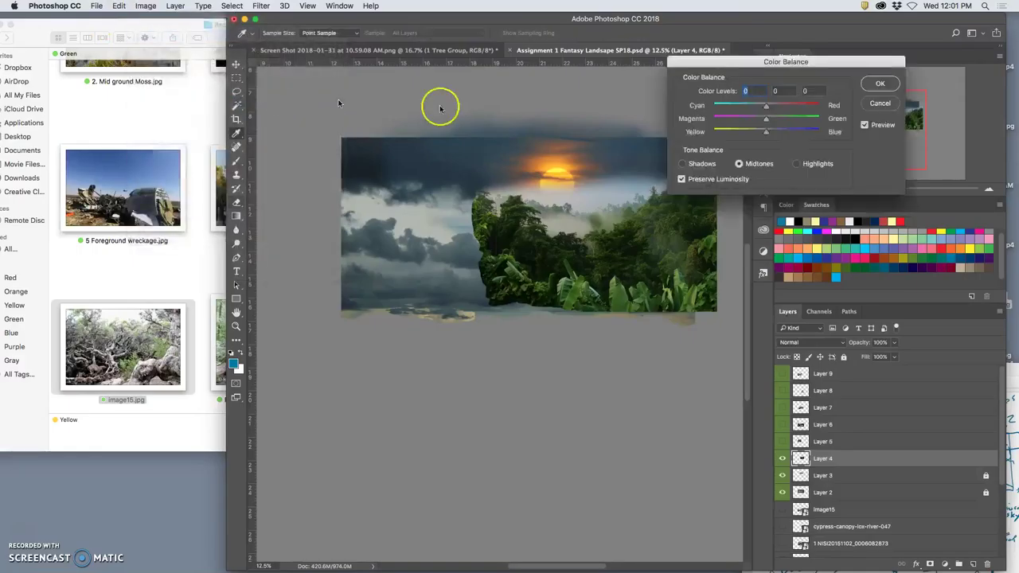
left_click_drag(768, 106, 766, 106)
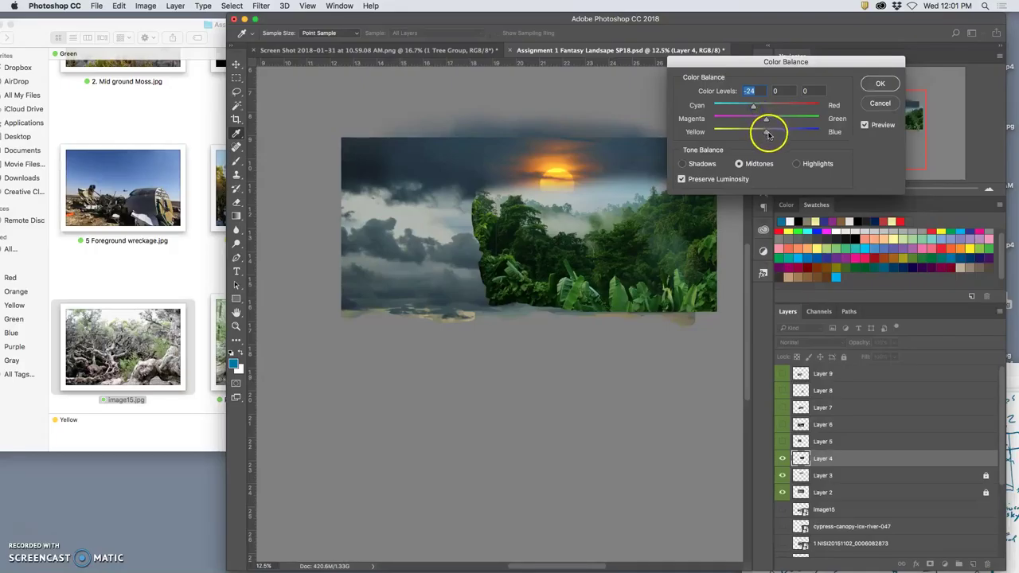
left_click_drag(764, 130, 762, 133)
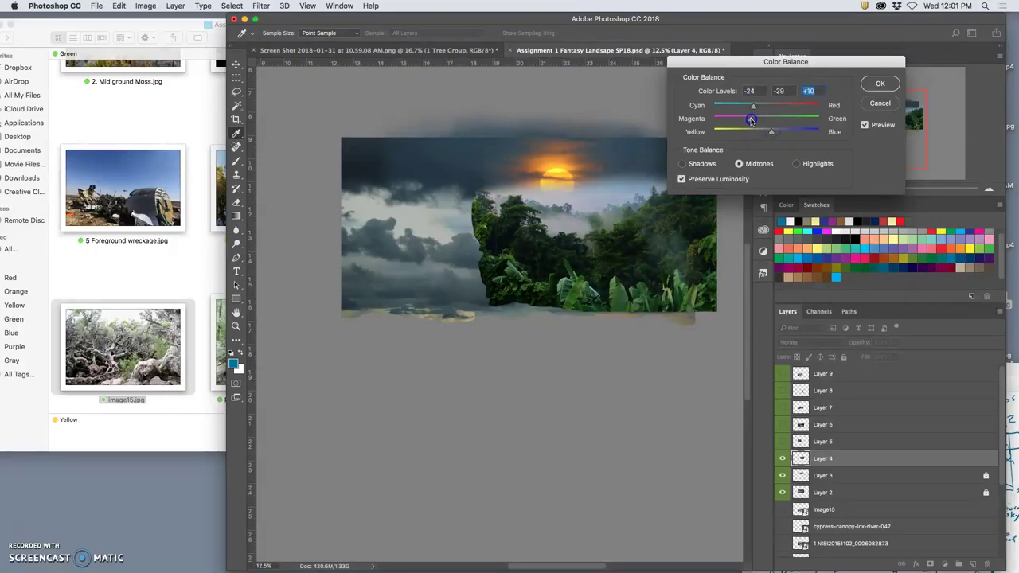
left_click(751, 120)
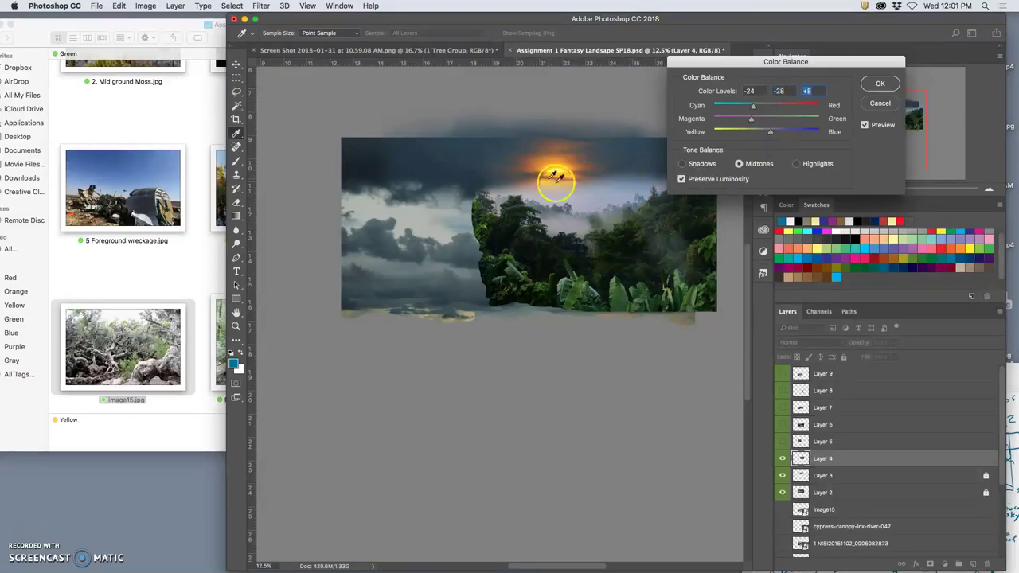
left_click(880, 83)
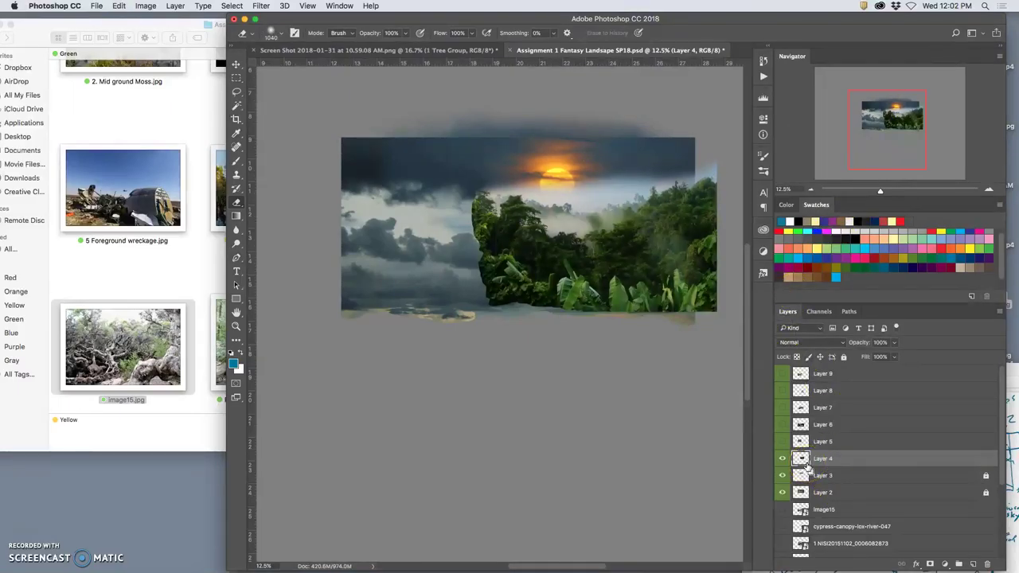
Restore the undone Levels and Eraser states from the History panel
key("super+z")
key("super+z")
key("super+z")
key("super+z")
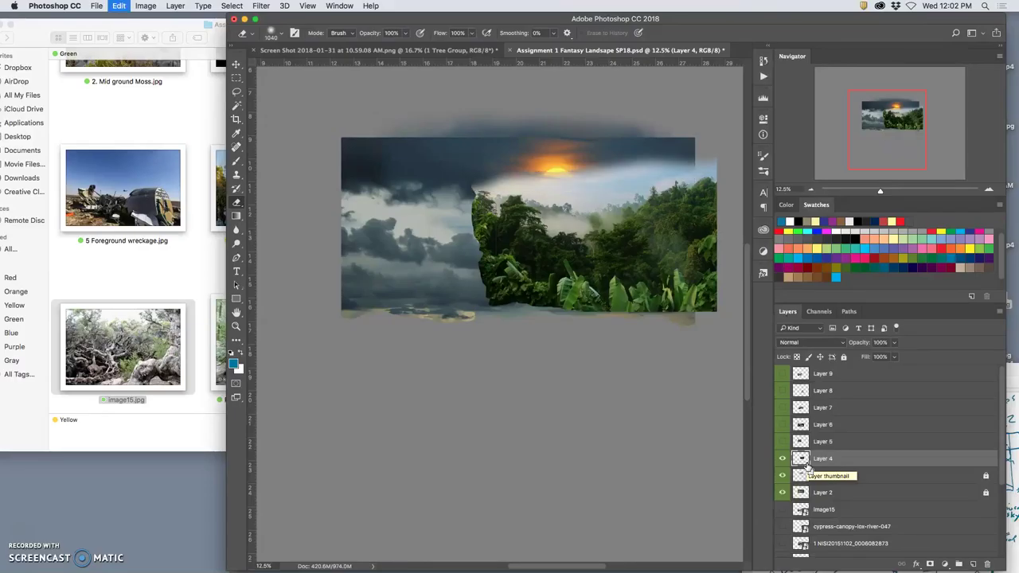
left_click(763, 58)
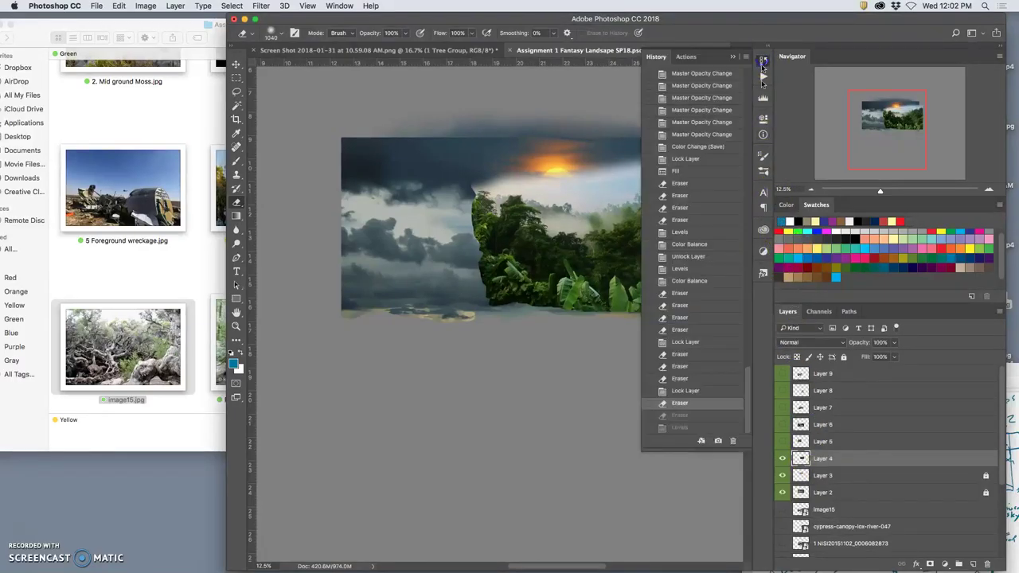
left_click(694, 415)
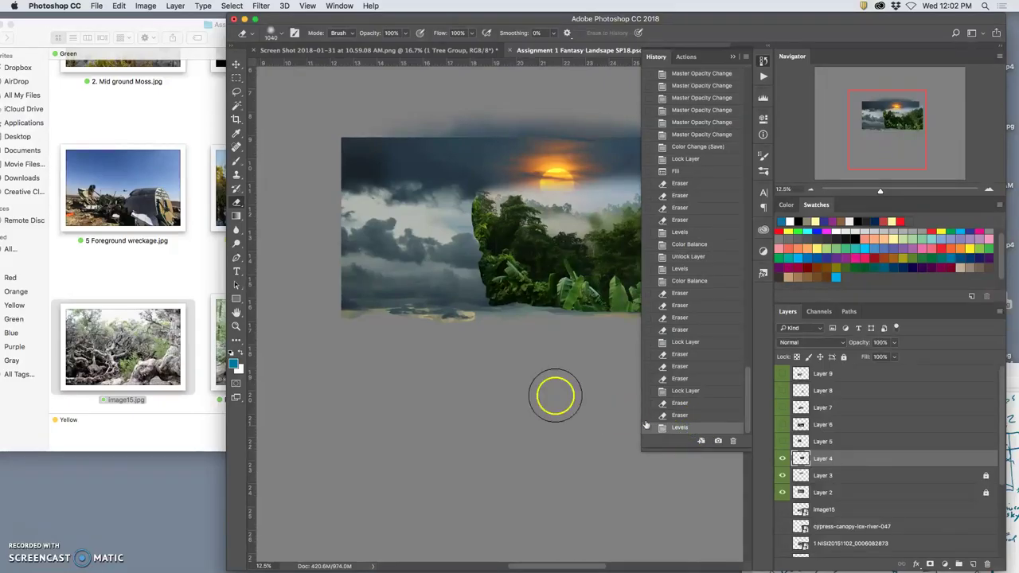
left_click(529, 393)
scroll(597, 400, "down", 3)
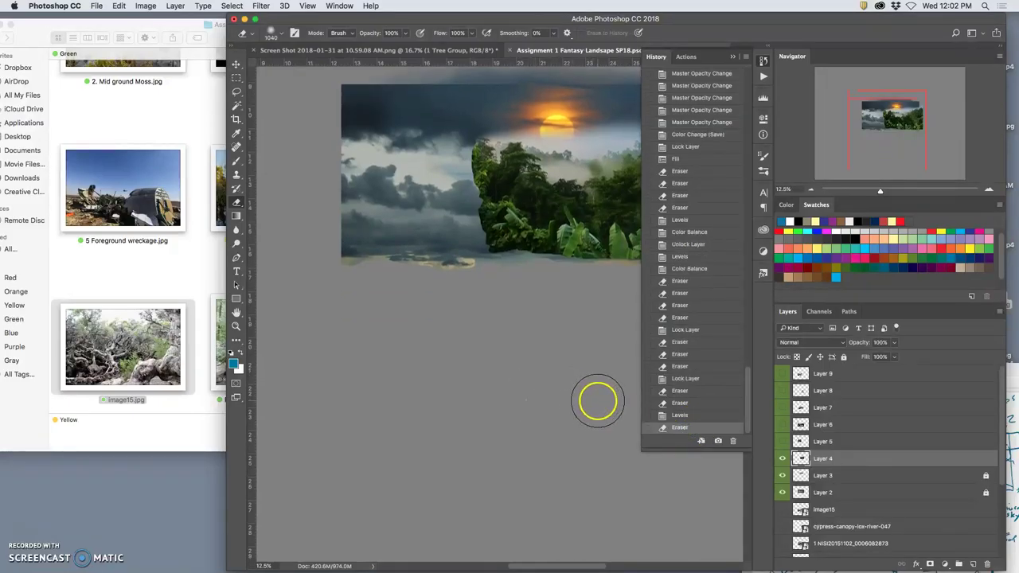
left_click(734, 57)
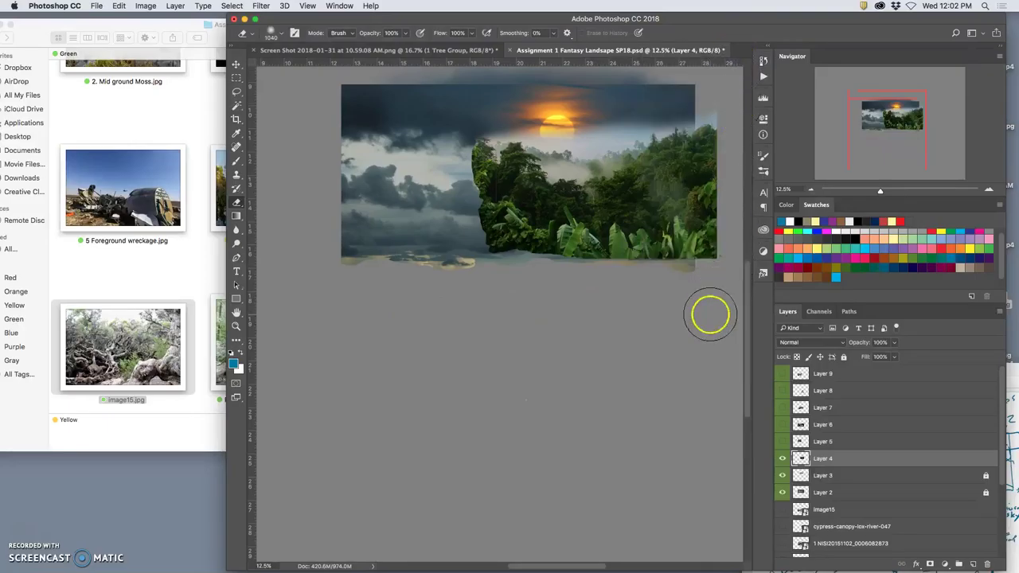
Softly erase along Layer 4's left cliff edge to blend it into the clouds
scroll(710, 316, "up", 1)
scroll(710, 316, "up", 1)
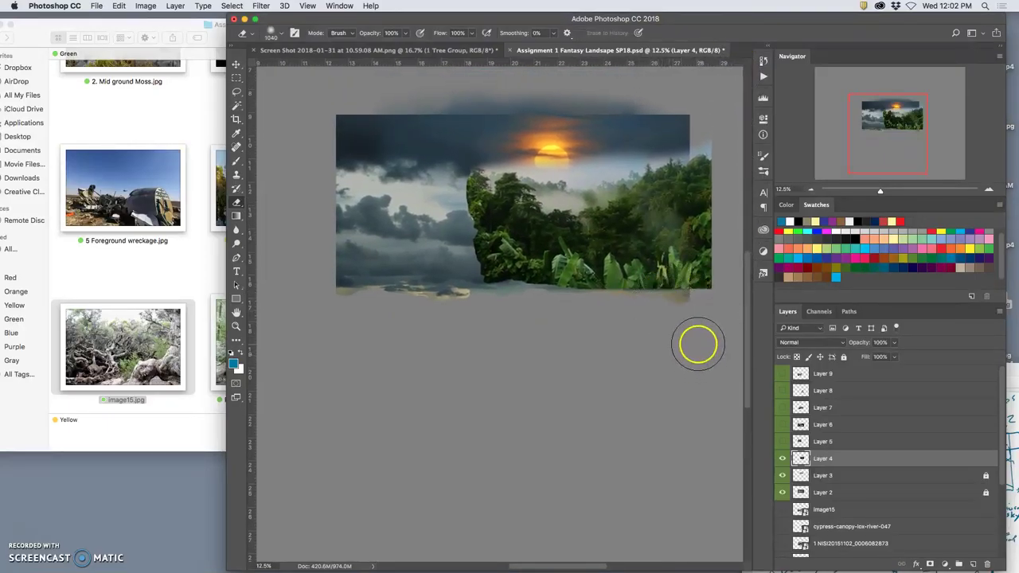
mouse_move(422, 257)
left_mouse_down()
mouse_move(462, 234)
mouse_move(447, 195)
left_mouse_up()
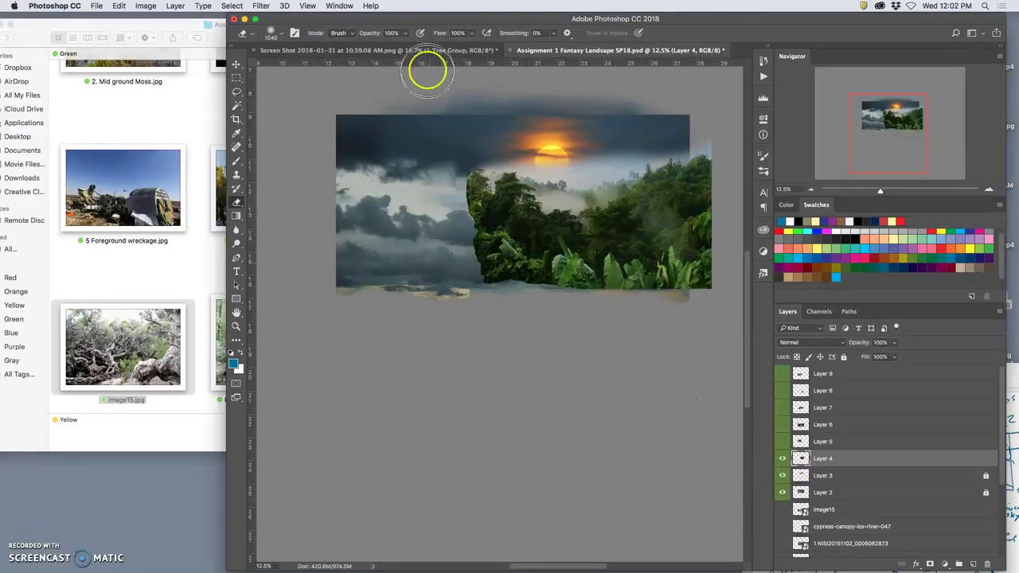
mouse_move(462, 196)
left_mouse_down()
mouse_move(455, 170)
mouse_move(455, 227)
mouse_move(473, 291)
left_mouse_up()
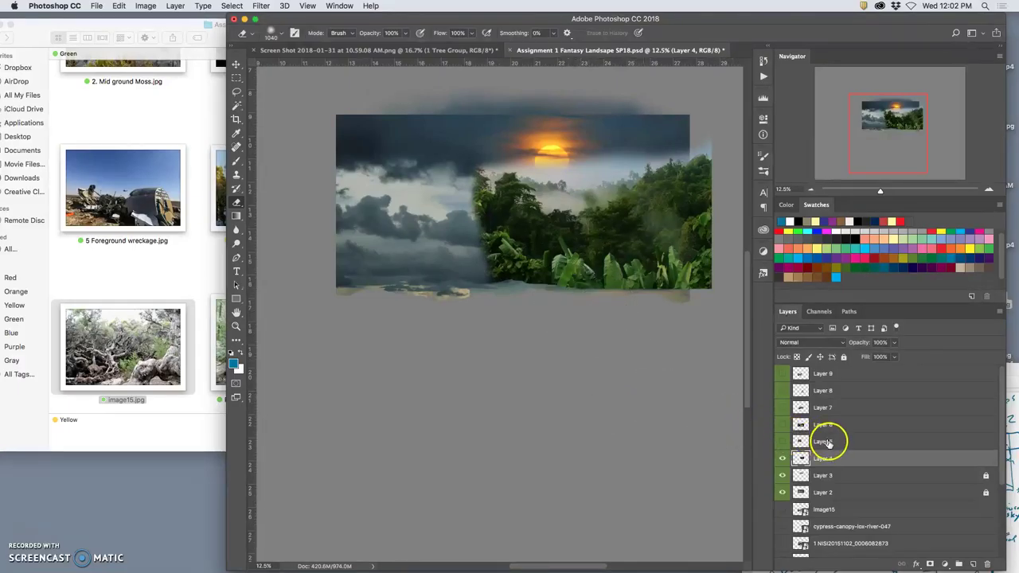
Lock Layer 4 and select Layer 5, keeping it stacked above the jungle
left_click(843, 356)
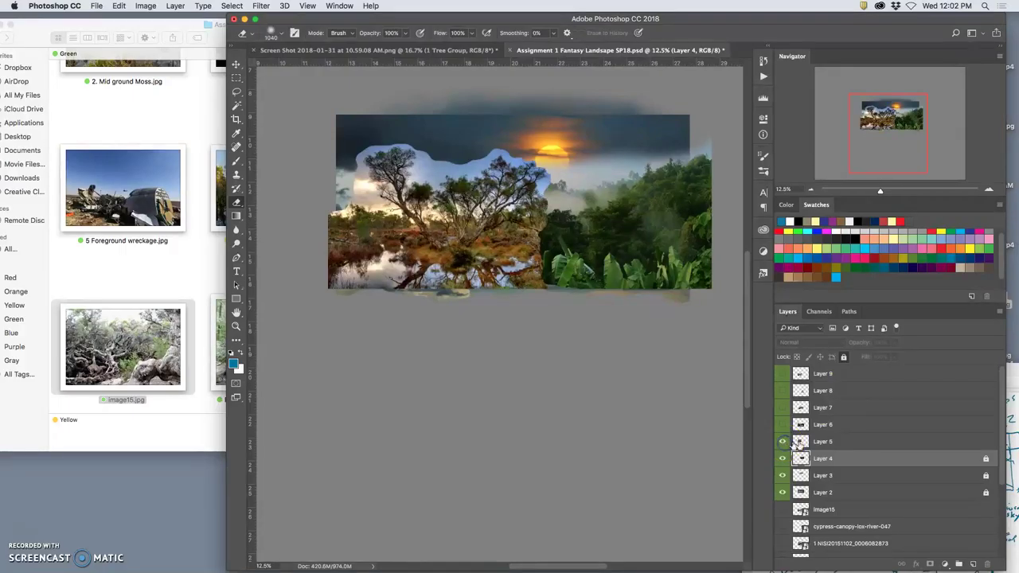
left_click(840, 442)
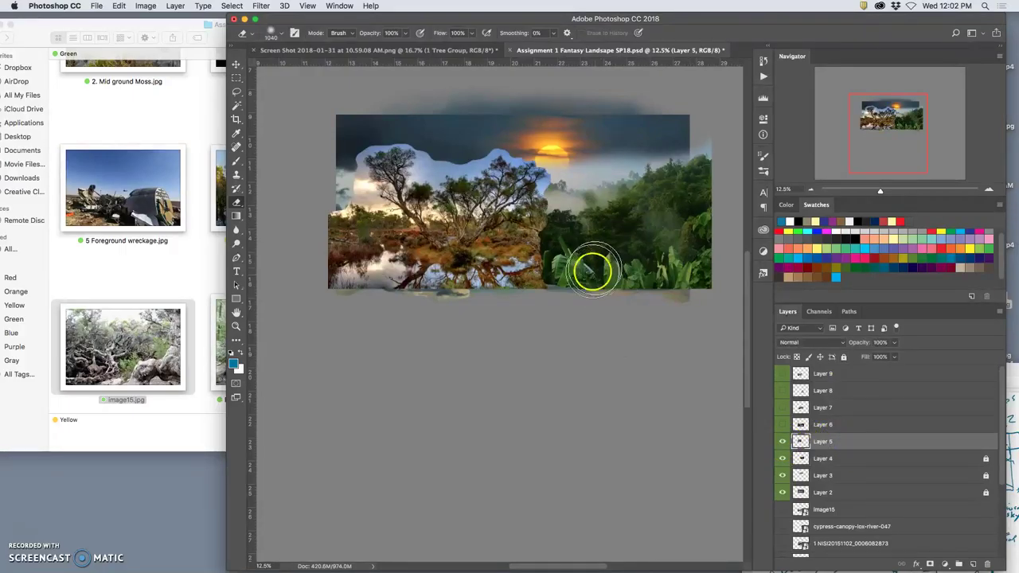
left_click_drag(589, 275, 505, 263)
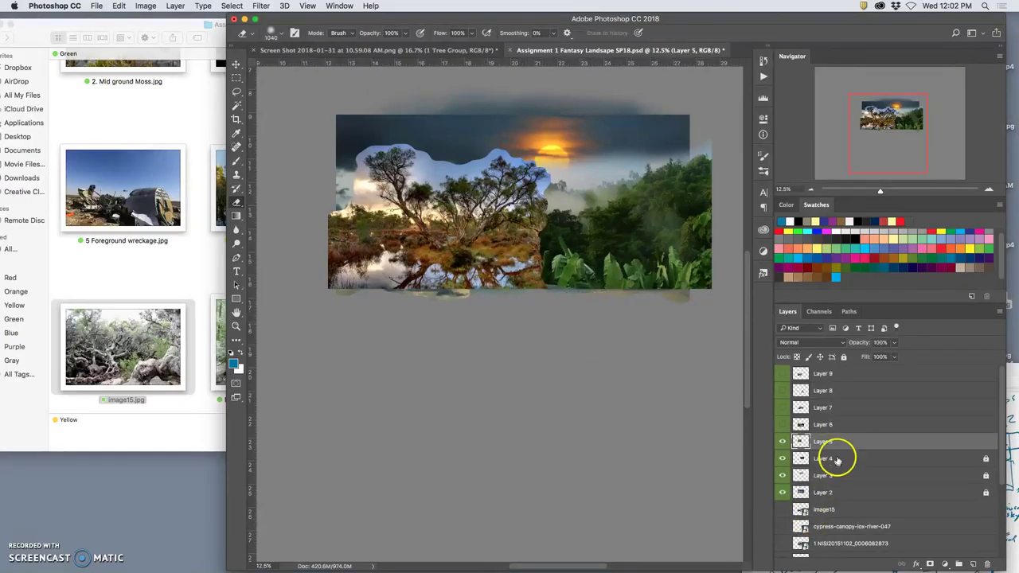
left_click_drag(830, 446, 831, 464)
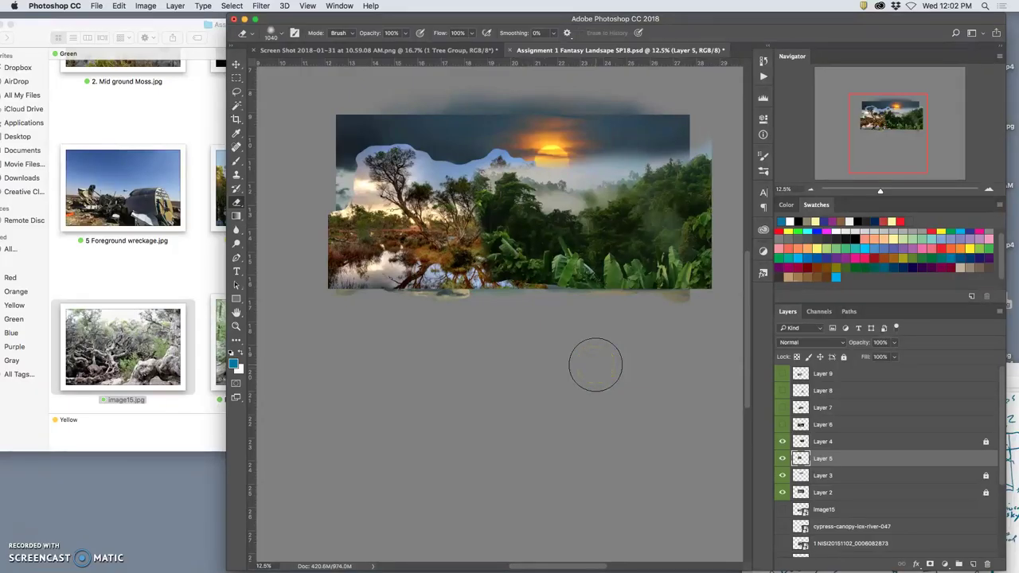
key("ctrl+plus")
left_click_drag(835, 458, 832, 432)
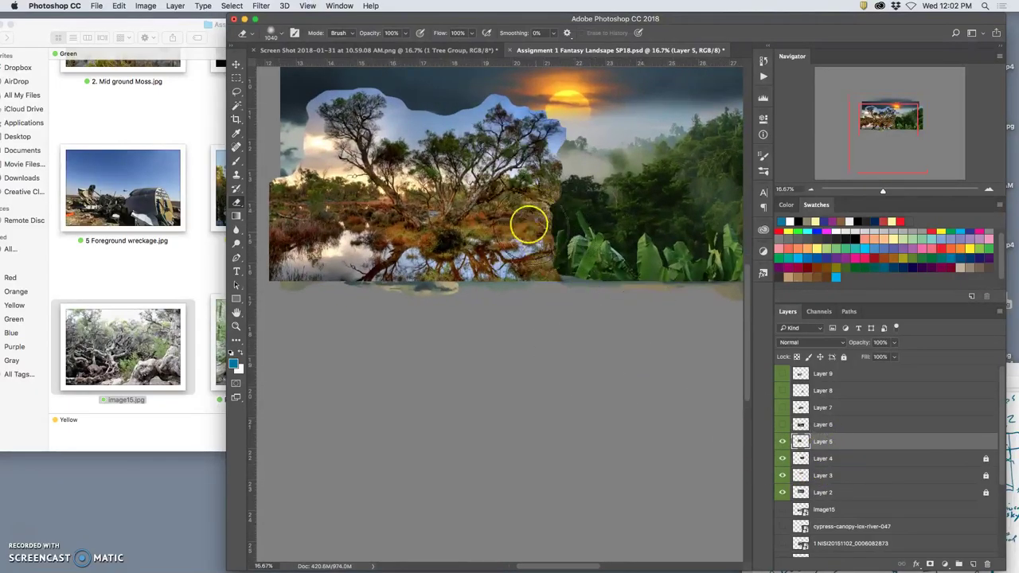
Erase the swamp-tree layer's edge along the jungle seam
mouse_move(586, 256)
left_mouse_down()
mouse_move(485, 232)
mouse_move(552, 223)
mouse_move(507, 253)
mouse_move(587, 266)
mouse_move(557, 281)
left_mouse_up()
scroll(553, 282, "up", 1)
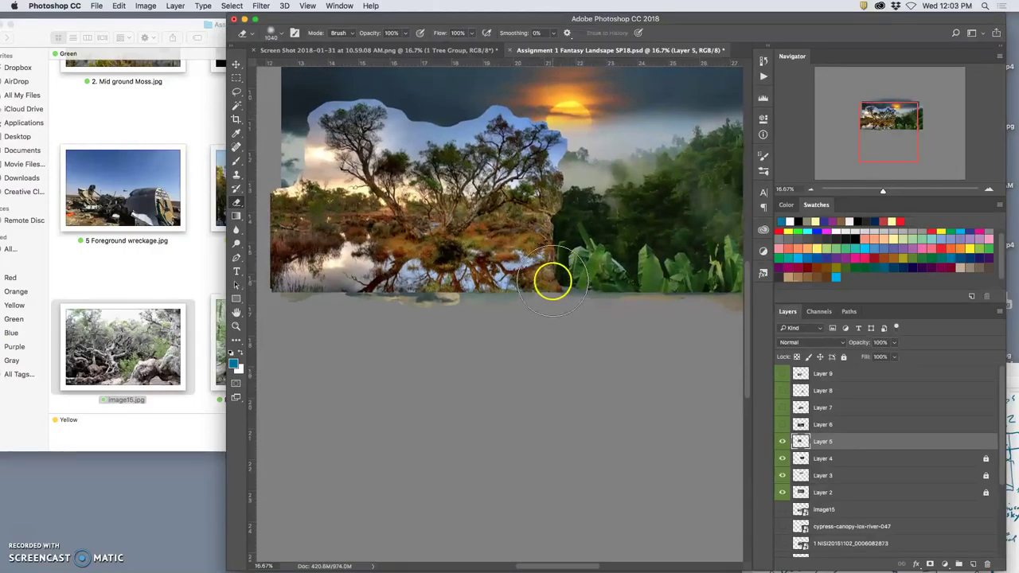
scroll(552, 282, "up", 1)
scroll(525, 273, "up", 1)
scroll(519, 273, "up", 1)
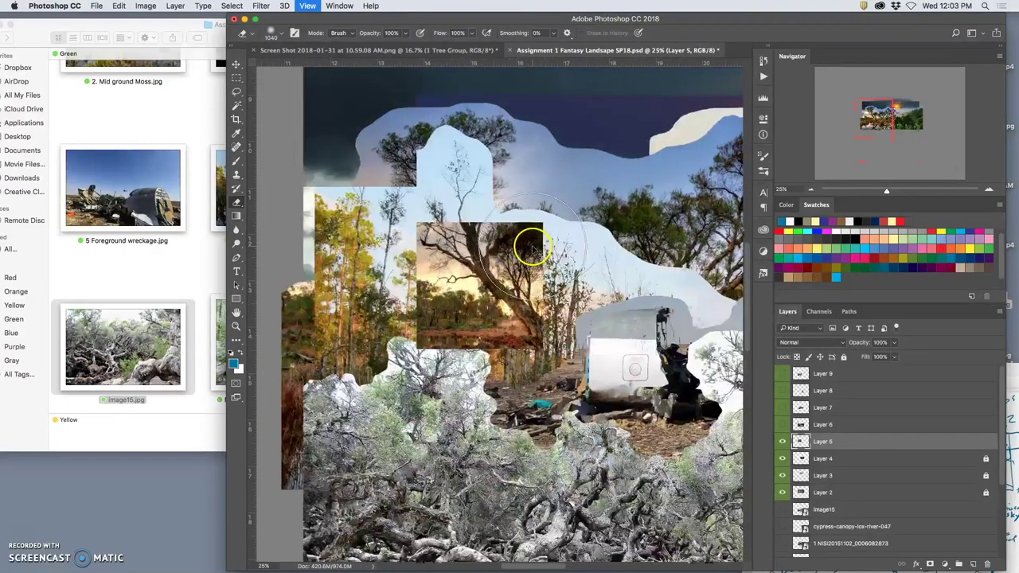
scroll(531, 249, "up", 1)
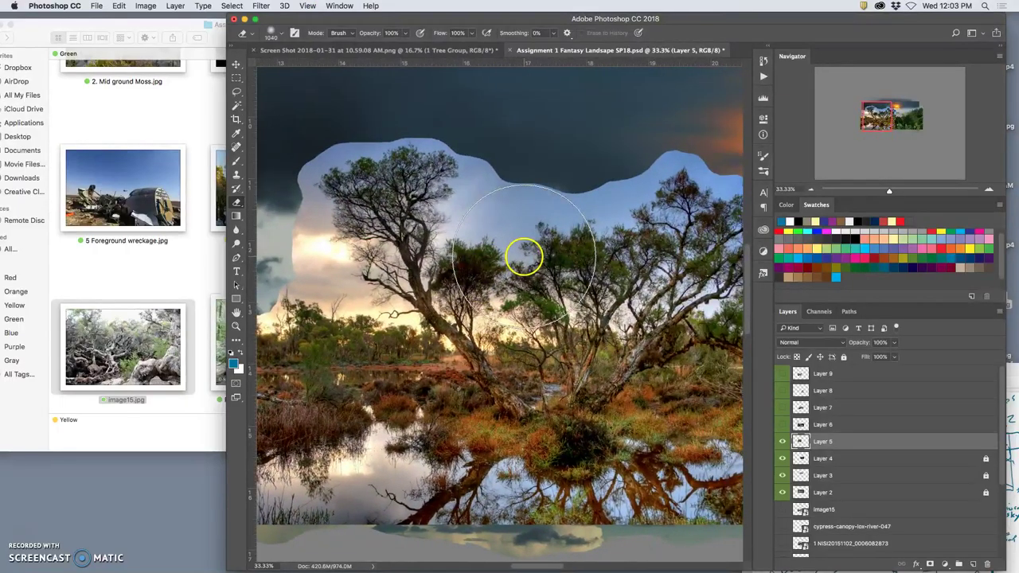
scroll(522, 253, "down", 1)
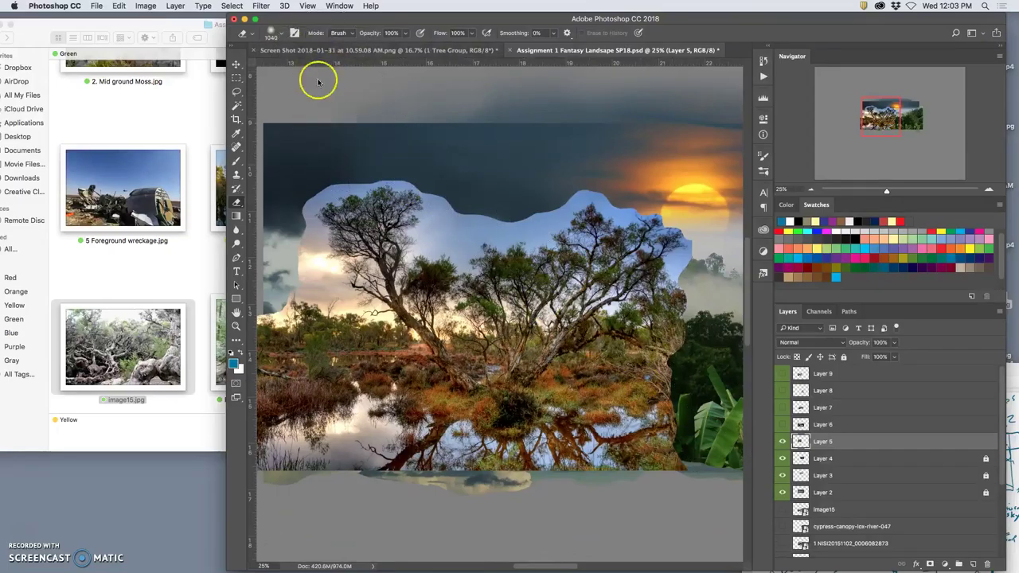
Shrink the Eraser brush to a much smaller size
left_click(280, 36)
left_click_drag(295, 66, 332, 67)
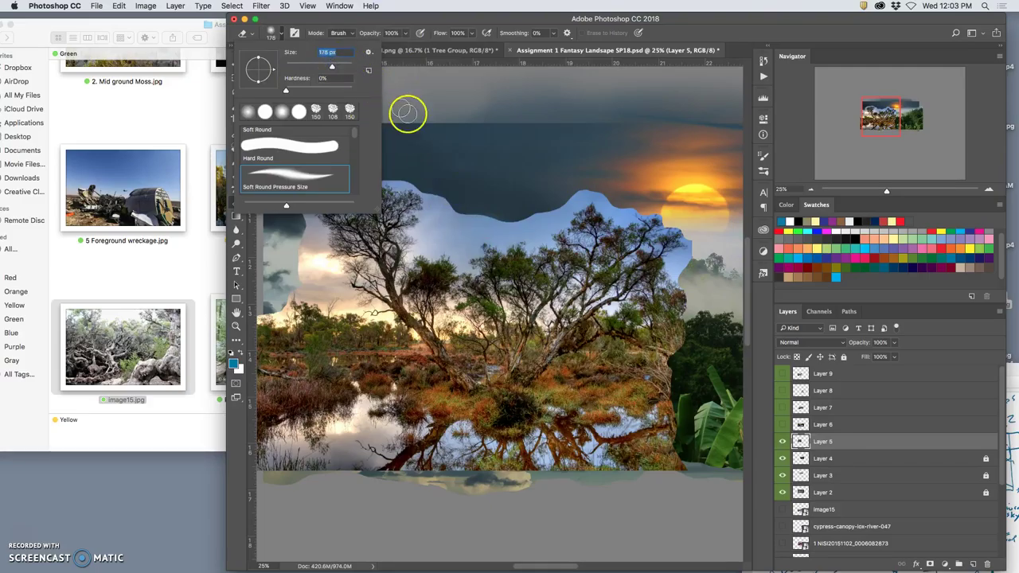
left_click(543, 210)
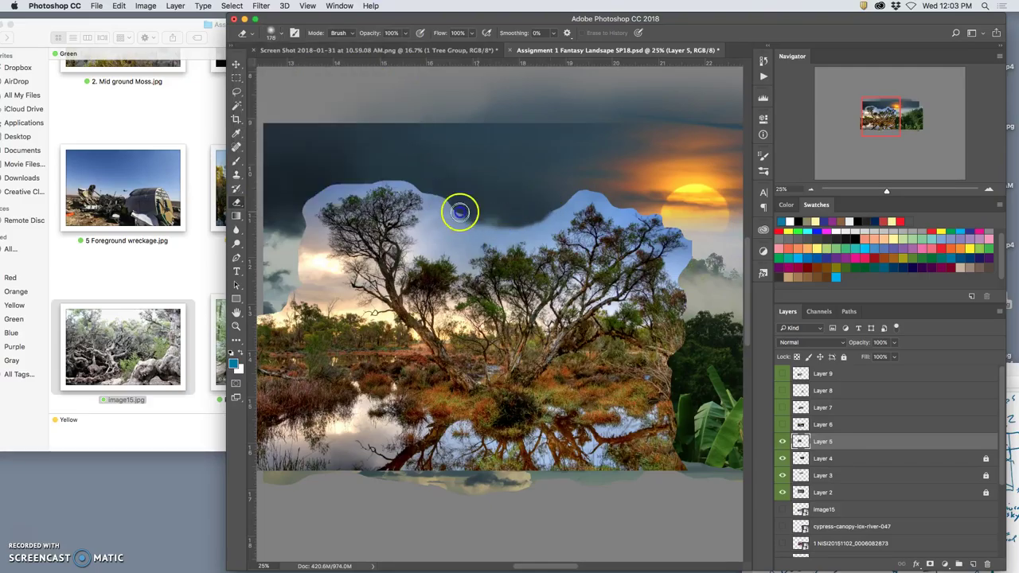
Erase Layer 5's pale sky around the tree tops and right ridge edge
mouse_move(461, 210)
left_mouse_down()
mouse_move(500, 216)
mouse_move(446, 193)
mouse_move(439, 205)
mouse_move(412, 176)
left_mouse_up()
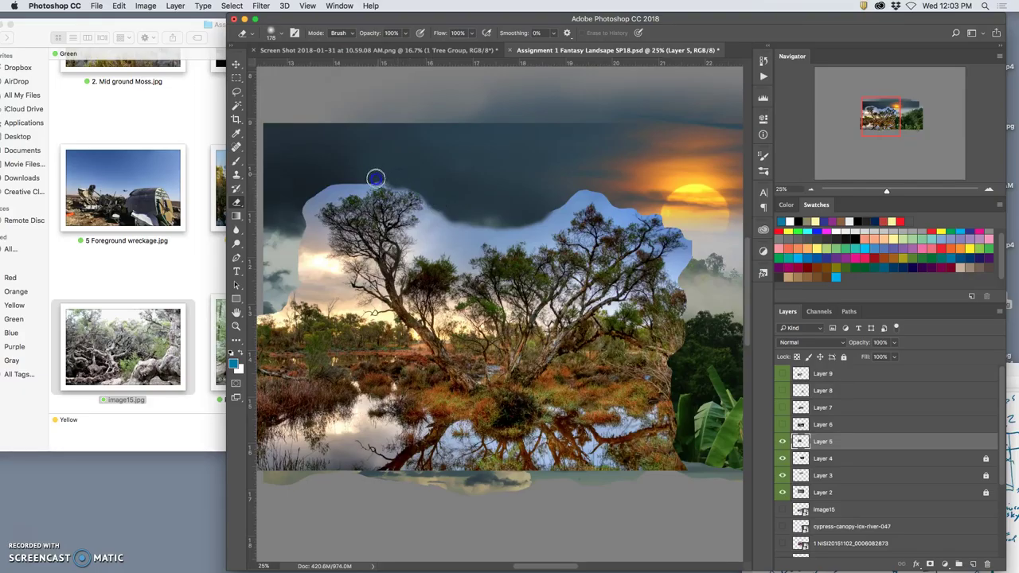
mouse_move(356, 183)
left_mouse_down()
mouse_move(296, 206)
mouse_move(292, 271)
left_mouse_up()
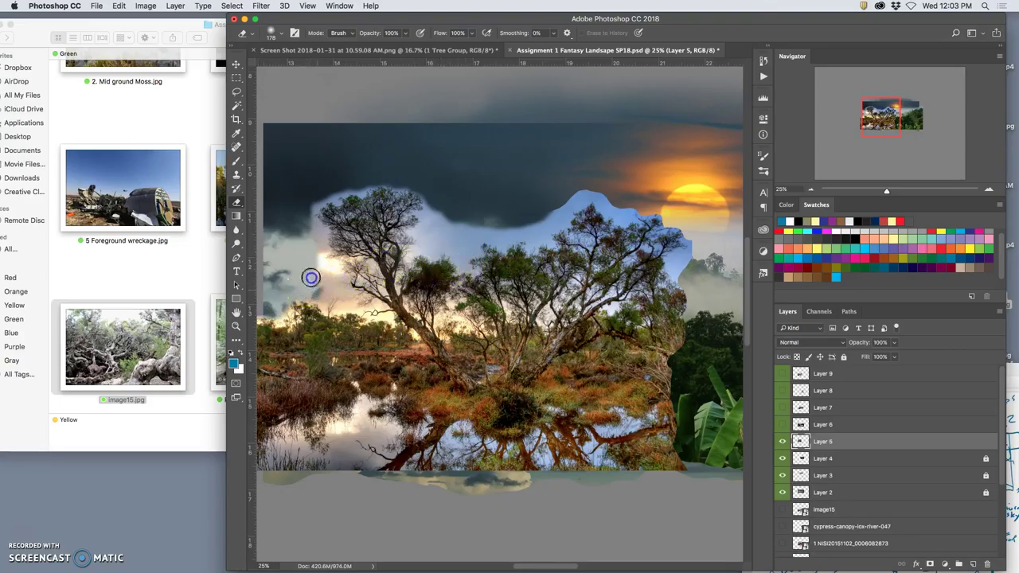
mouse_move(315, 281)
left_mouse_down()
mouse_move(316, 268)
mouse_move(337, 287)
left_mouse_up()
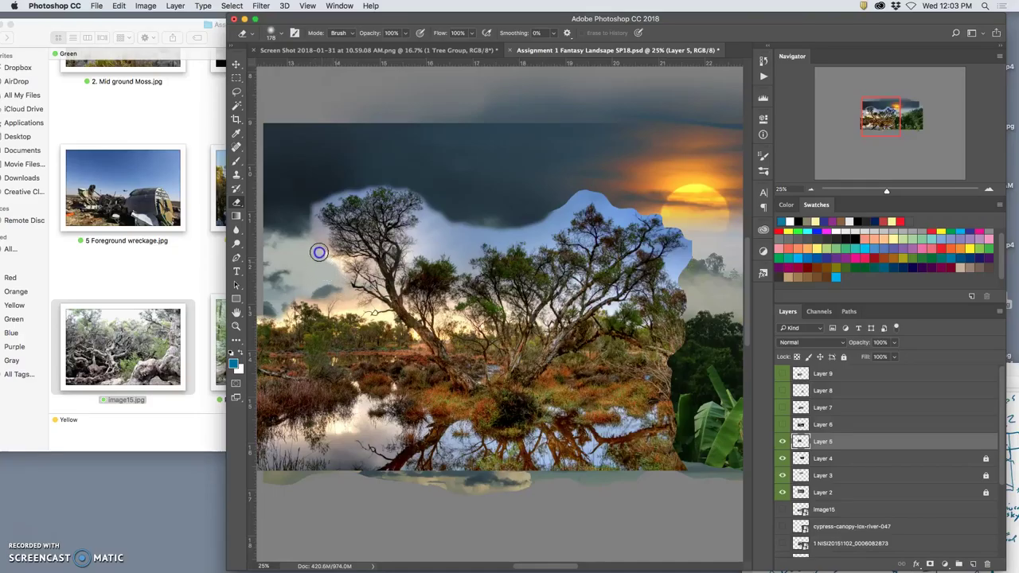
left_click_drag(556, 210, 584, 188)
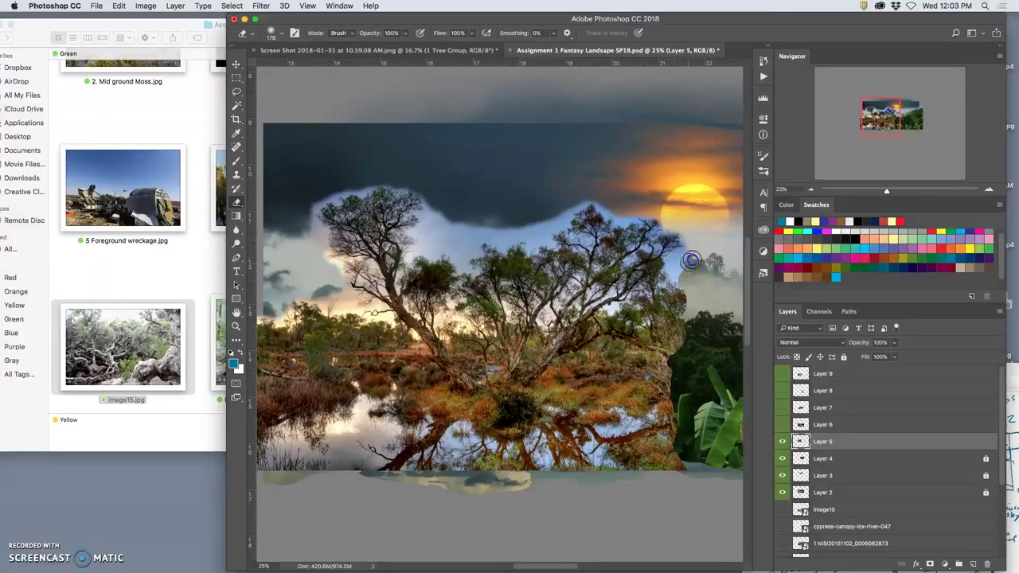
left_click_drag(693, 247, 681, 272)
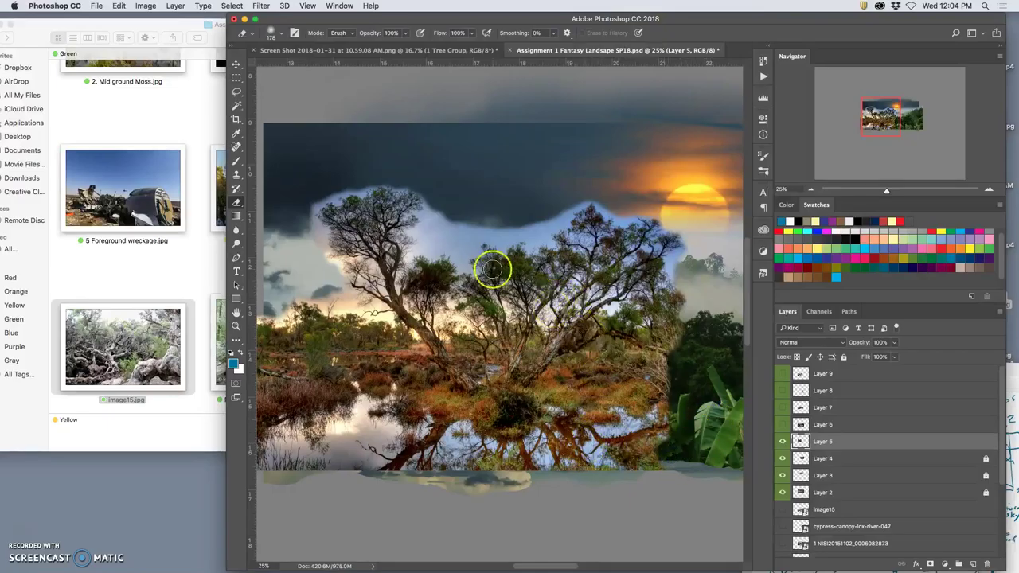
Switch to the Magic Wand tool with Layer 5 still active
left_click(237, 105)
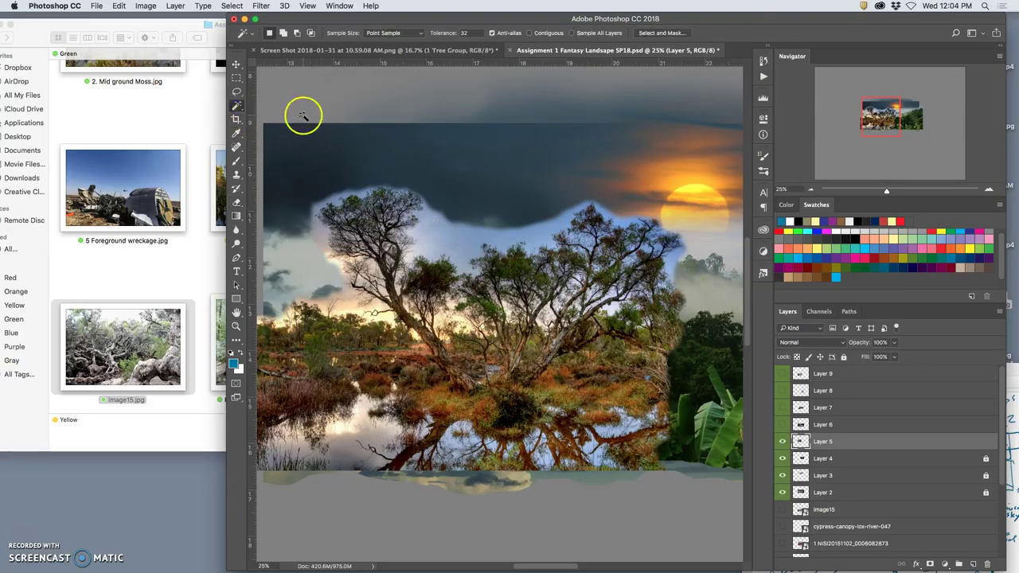